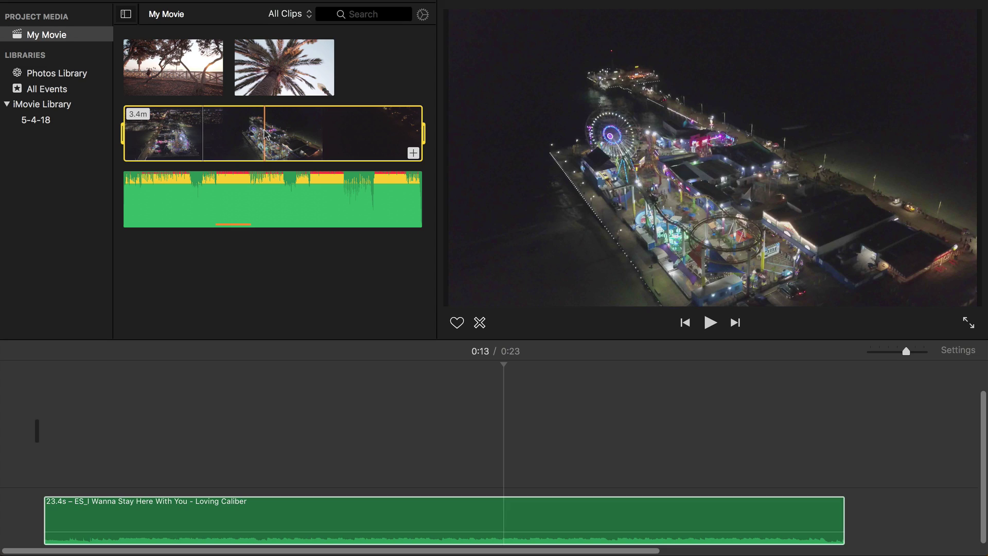
Preview the palm tree, sunset park and night pier clips in the project media.
left_click(244, 65)
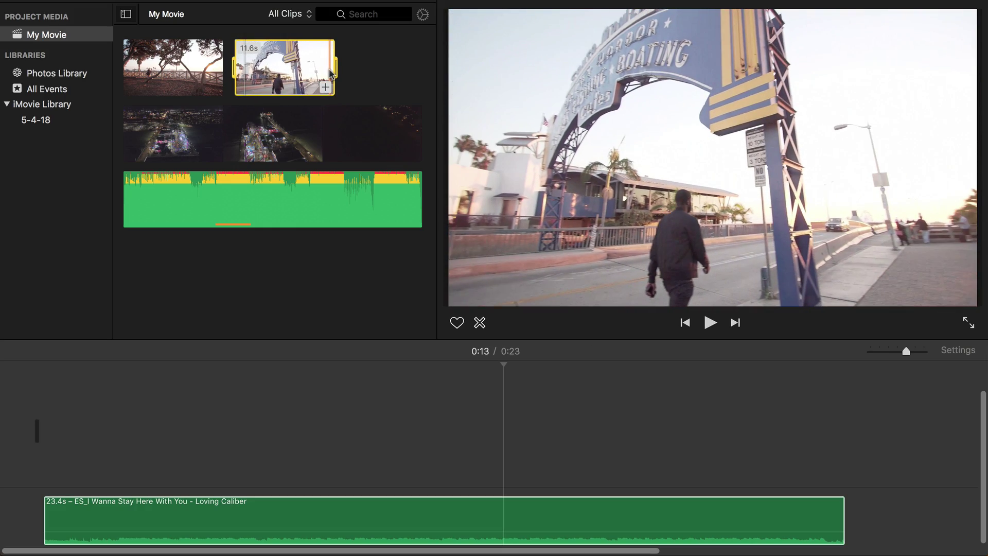
left_click(206, 134)
left_click(173, 75)
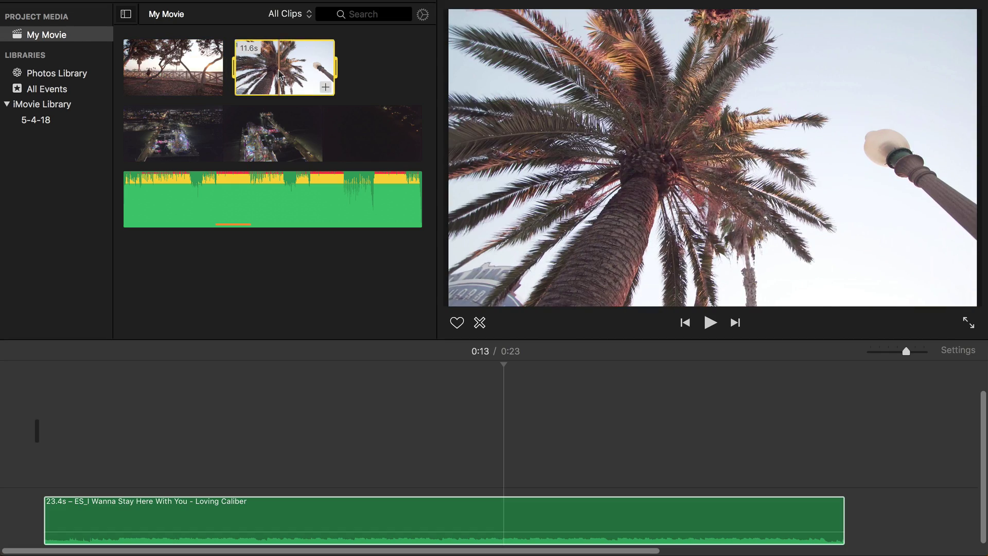
left_click(262, 134)
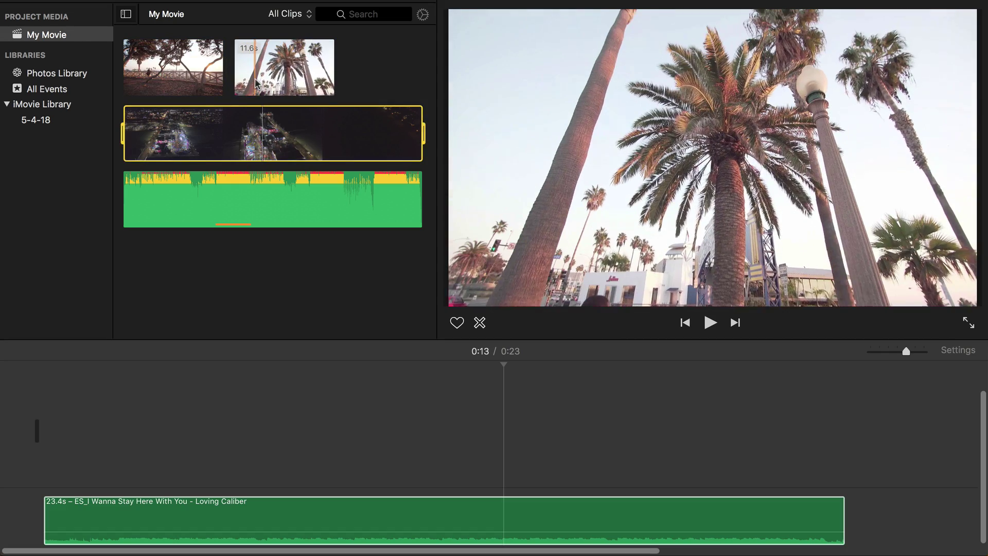
left_click(271, 80)
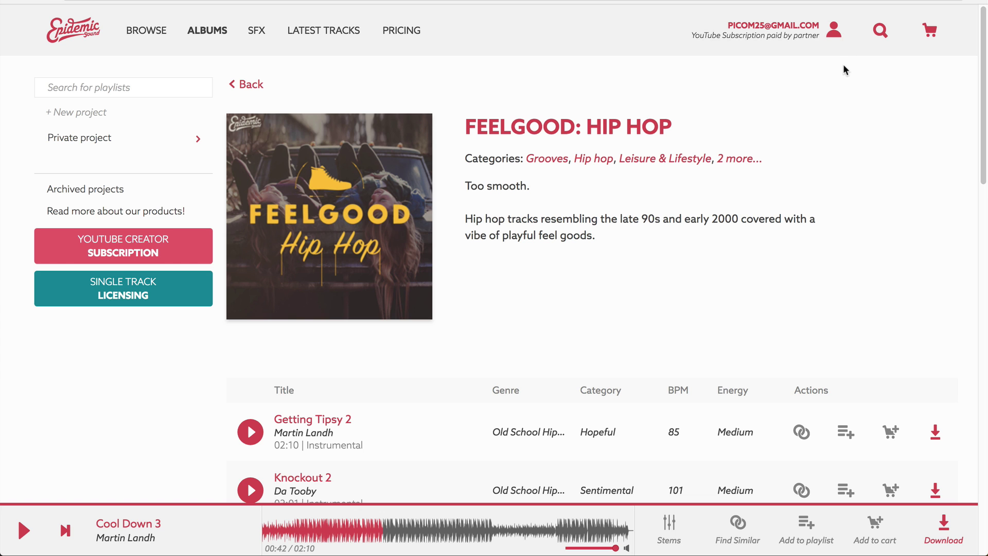
Switch to Epidemic Sound, open the album Let's Get Lost and locate the track I Wanna Stay Here With You.
scroll(885, 84, "down", 20)
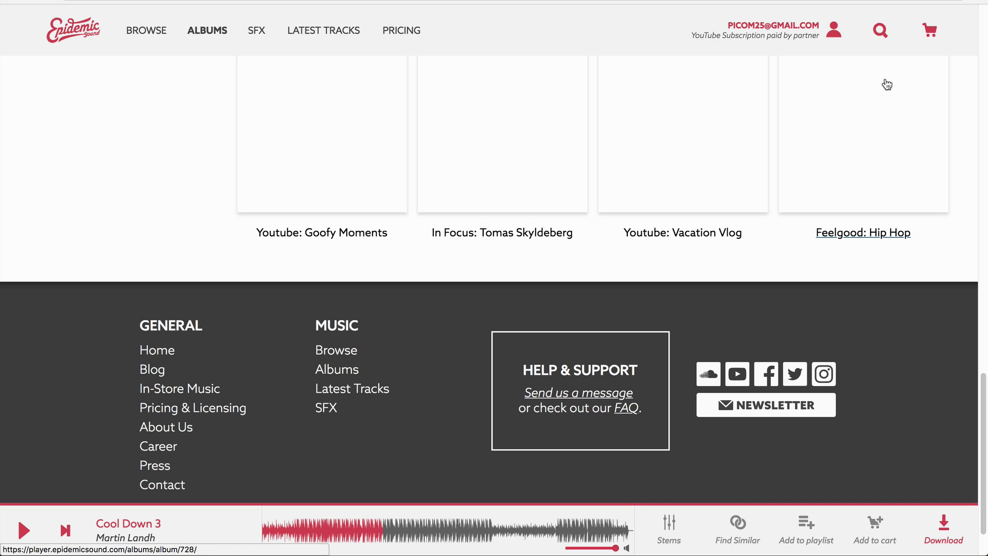
left_click(405, 156)
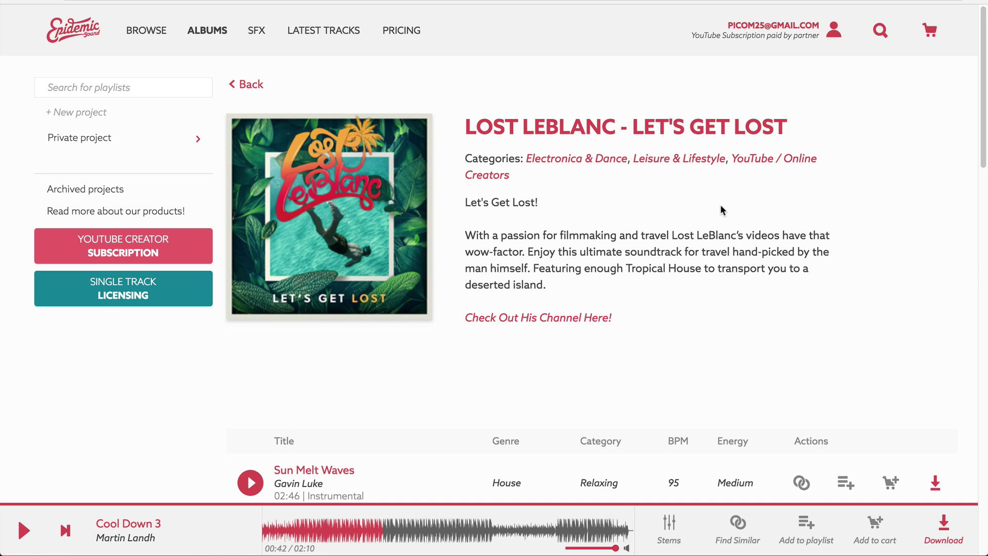
scroll(721, 206, "down", 3)
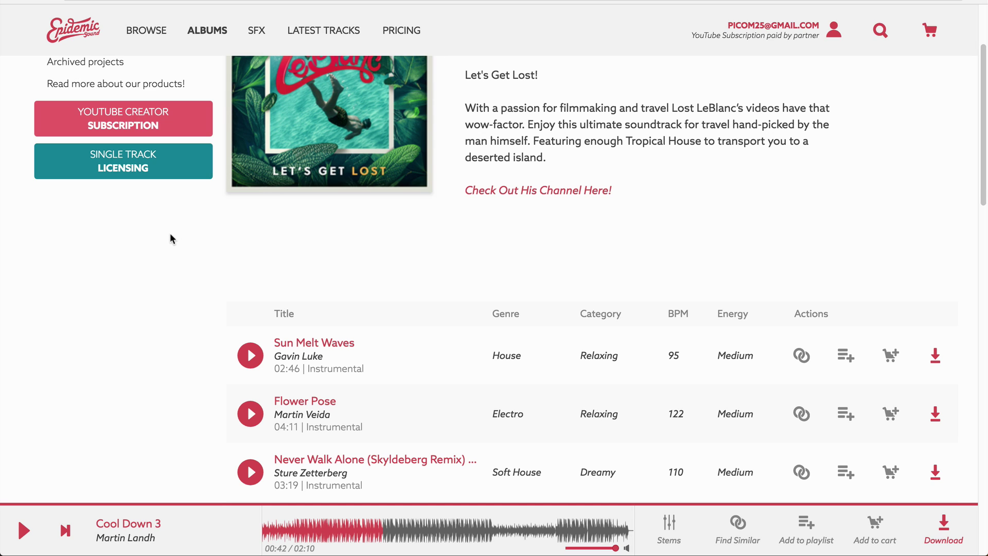
scroll(170, 233, "down", 5)
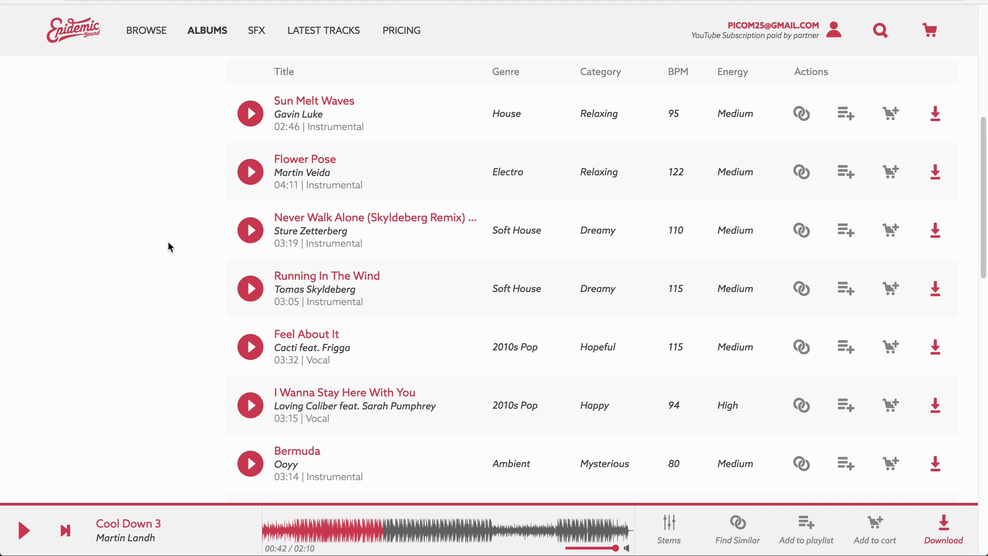
scroll(168, 241, "down", 1)
scroll(168, 241, "down", 7)
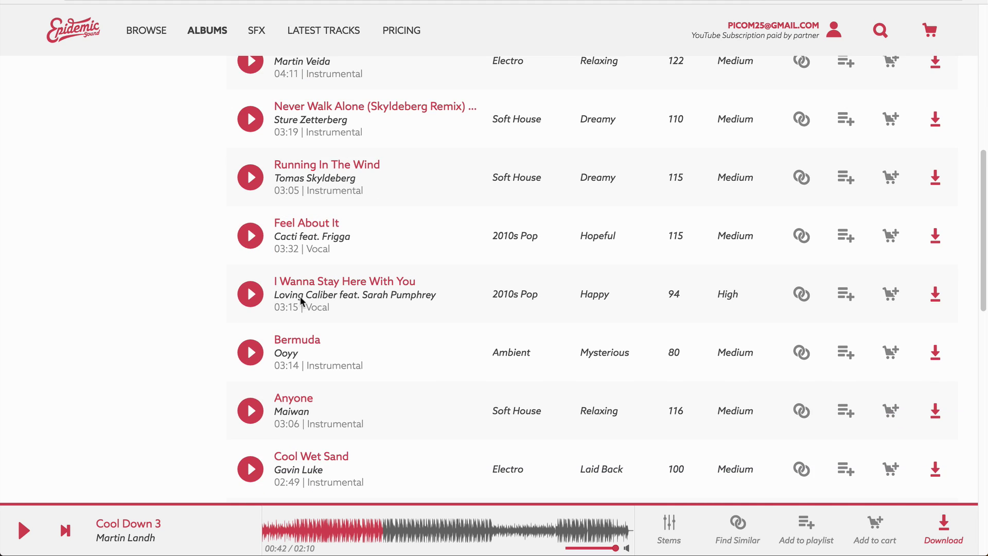
left_click(296, 287)
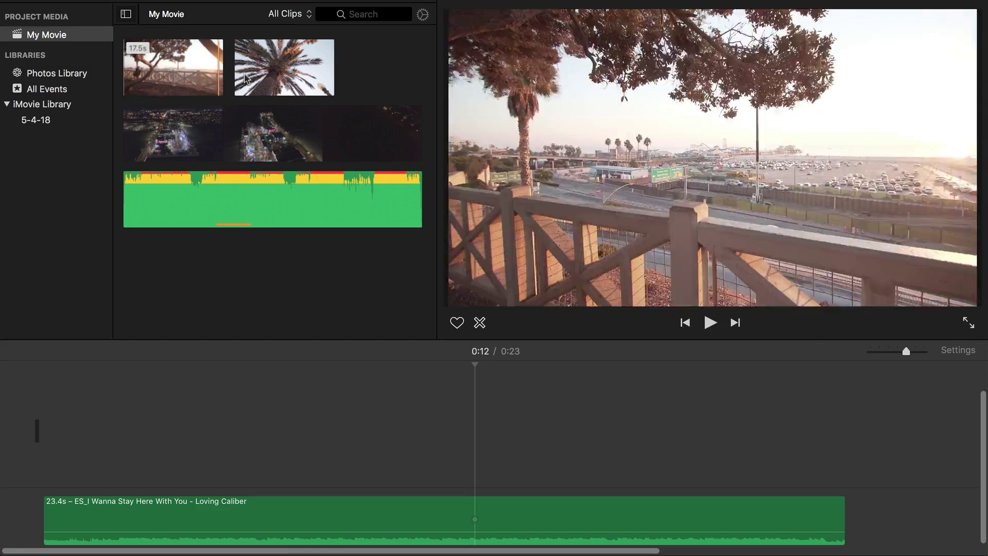
In iMovie, select a section of about 5.4 s from the palm tree clip and add it to the timeline.
left_click(271, 80)
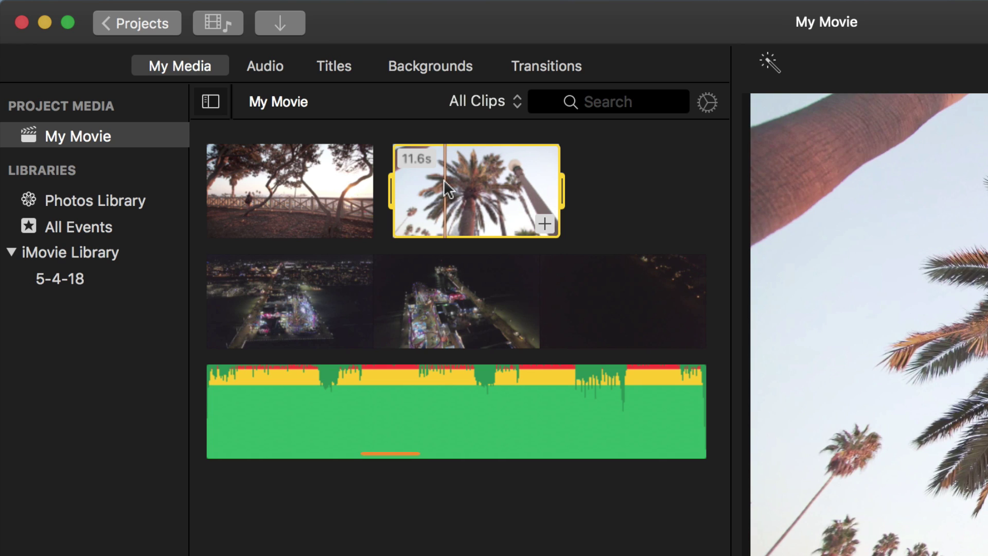
left_click(444, 181)
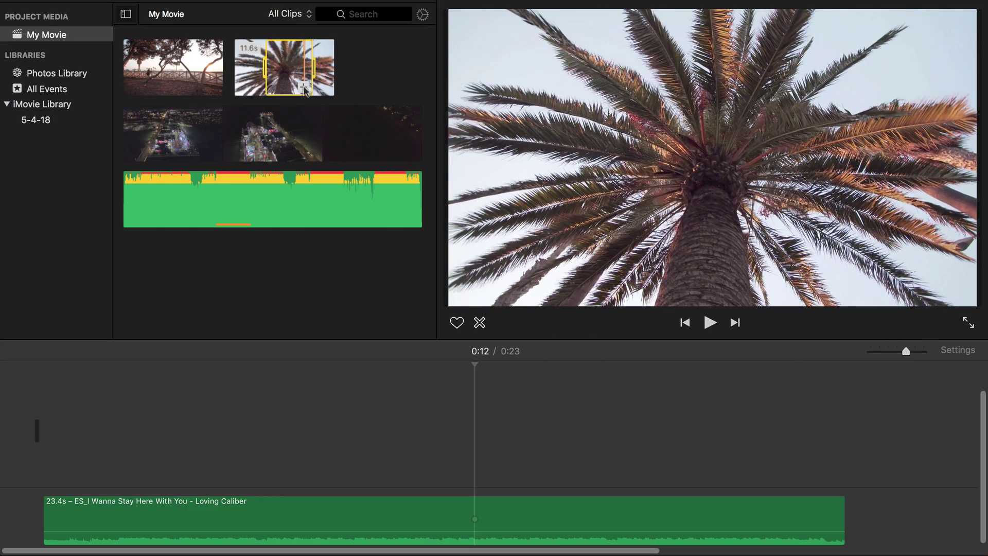
left_click(304, 87)
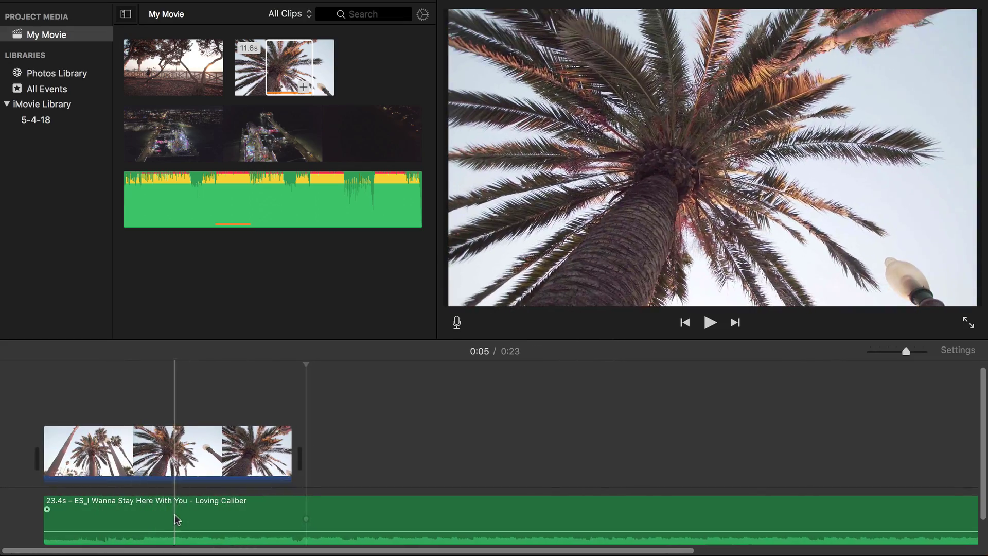
Add the full 17.5 s sunset park clip to the timeline after the palm tree clip.
left_click(177, 534)
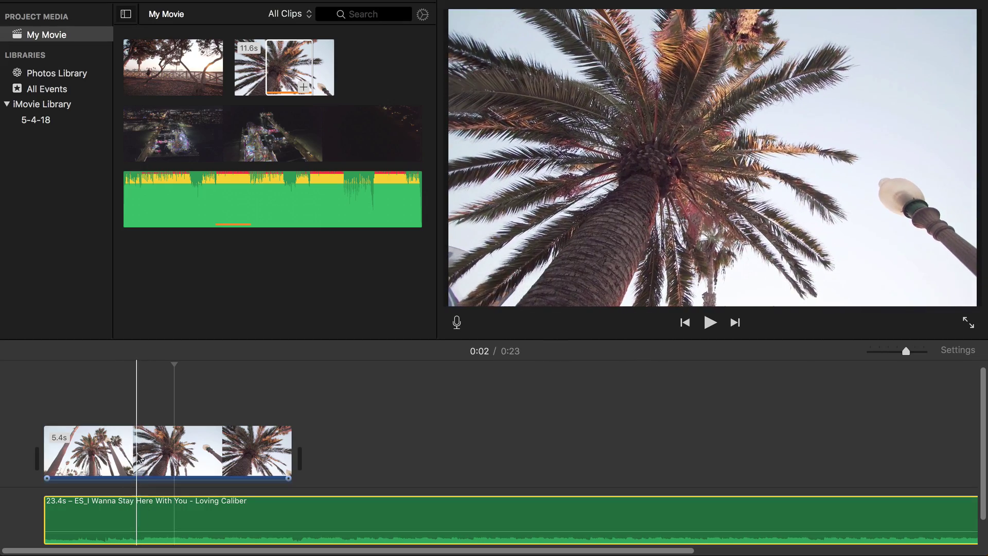
left_click(138, 134)
left_click(138, 67)
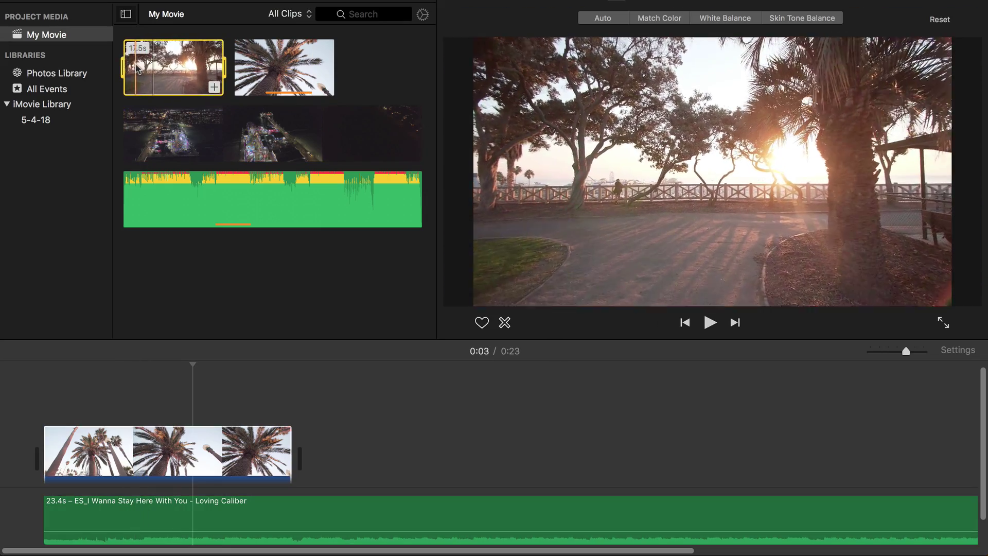
left_click(215, 86)
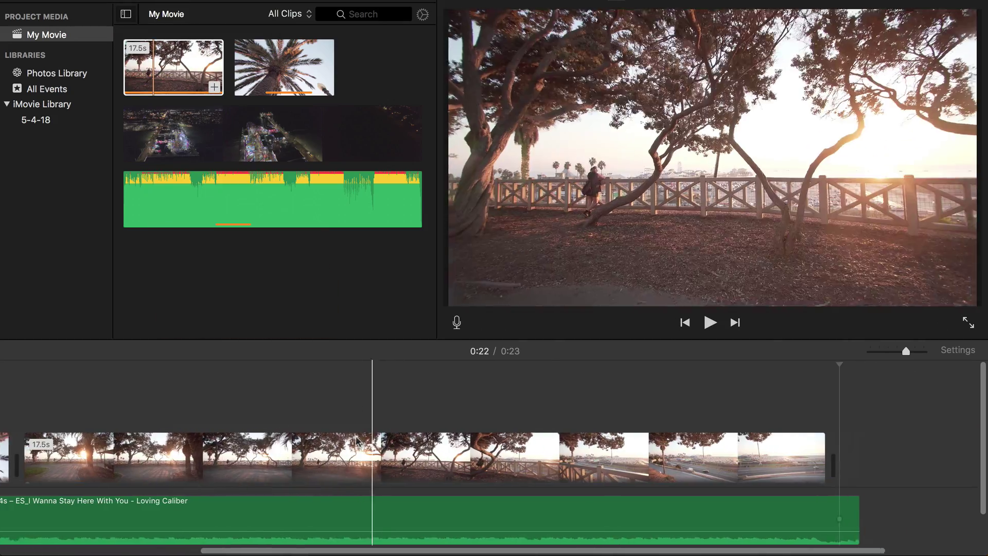
Trim the end of the sunset park clip in the timeline so it stops at the wooden fence view.
scroll(530, 457, "right", 2)
scroll(683, 469, "left", 3)
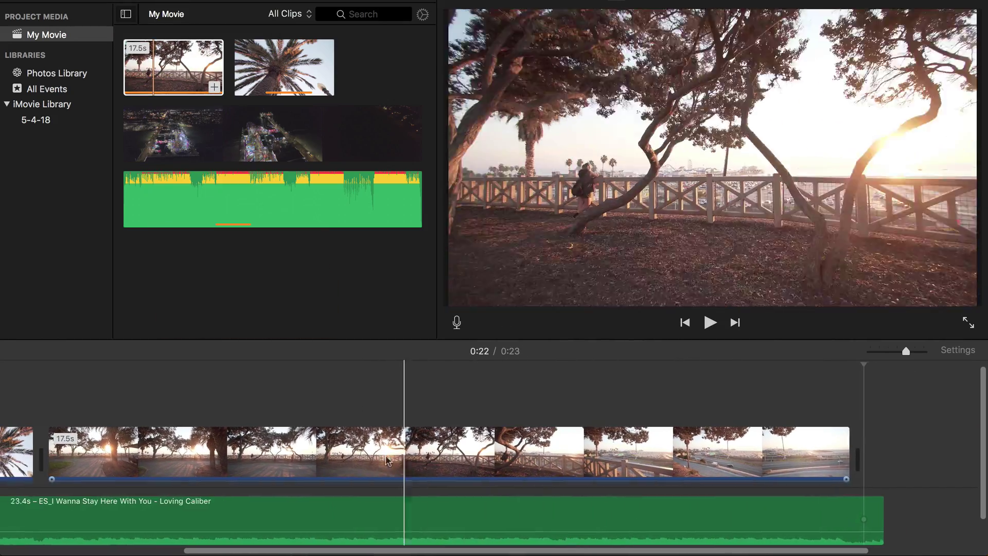
left_click(728, 468)
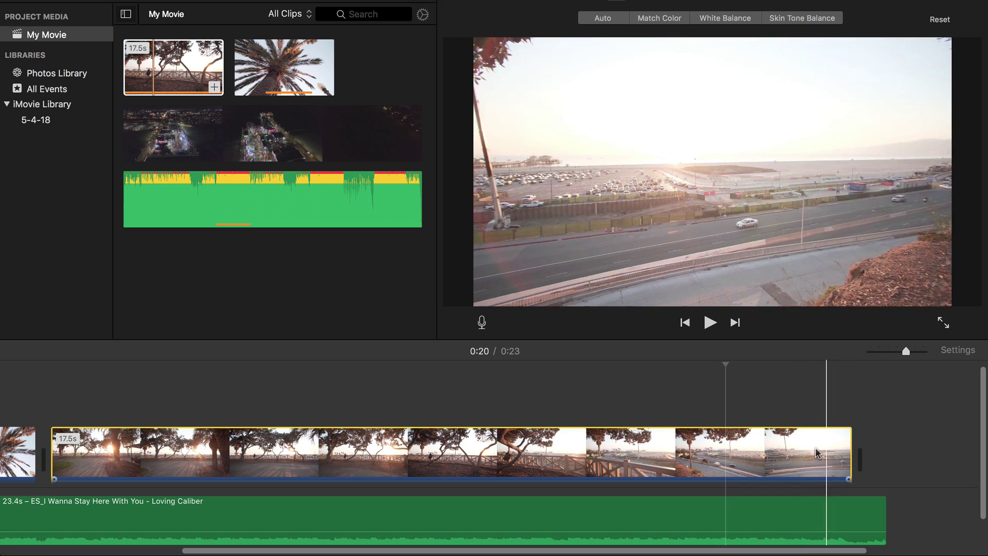
left_click_drag(847, 453, 678, 455)
Select an overhead section from the first half of the night pier clip and append it to the timeline.
left_click(185, 138)
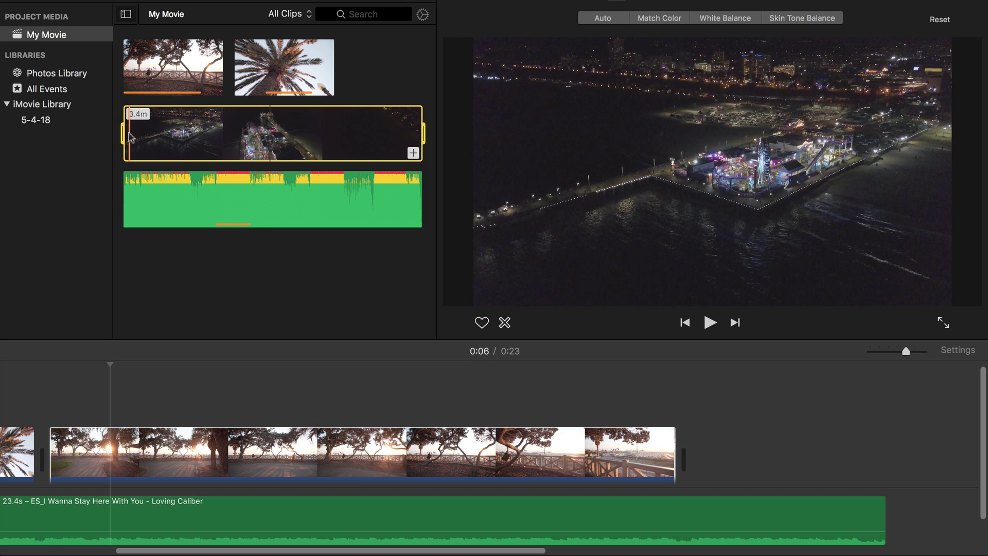
left_click_drag(128, 137, 384, 138)
key("e")
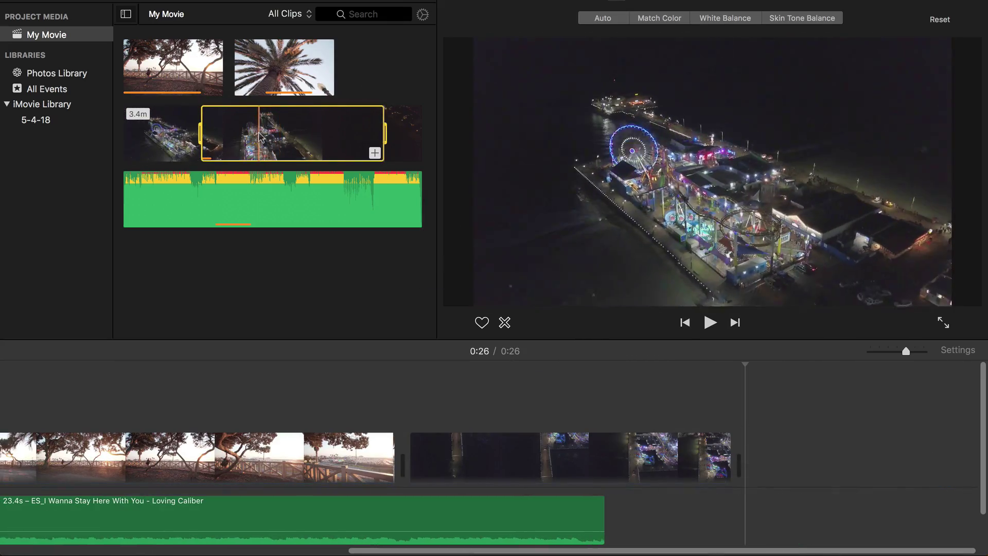
Preview the Ferris wheel part of the night pier clip, select a short section and append it to the timeline.
key("space")
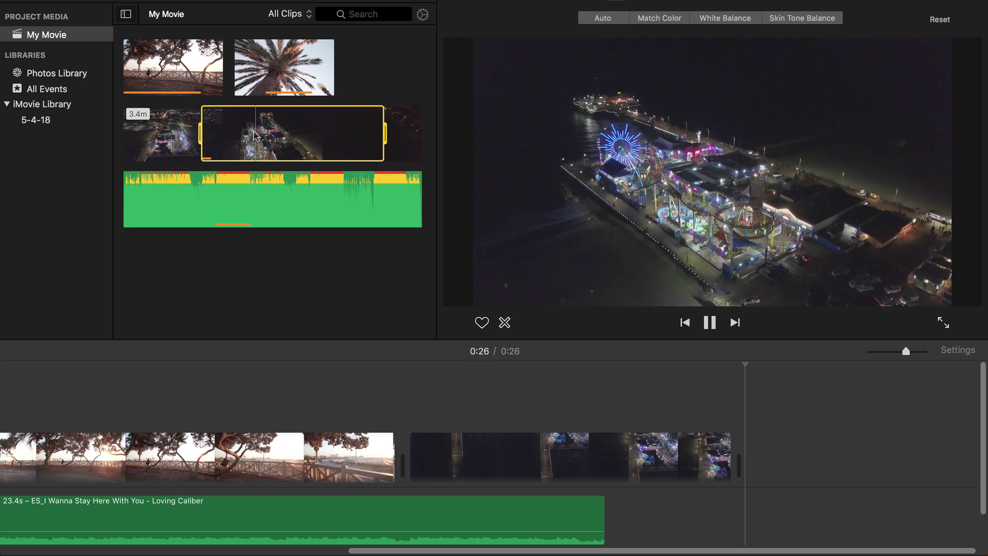
key("space")
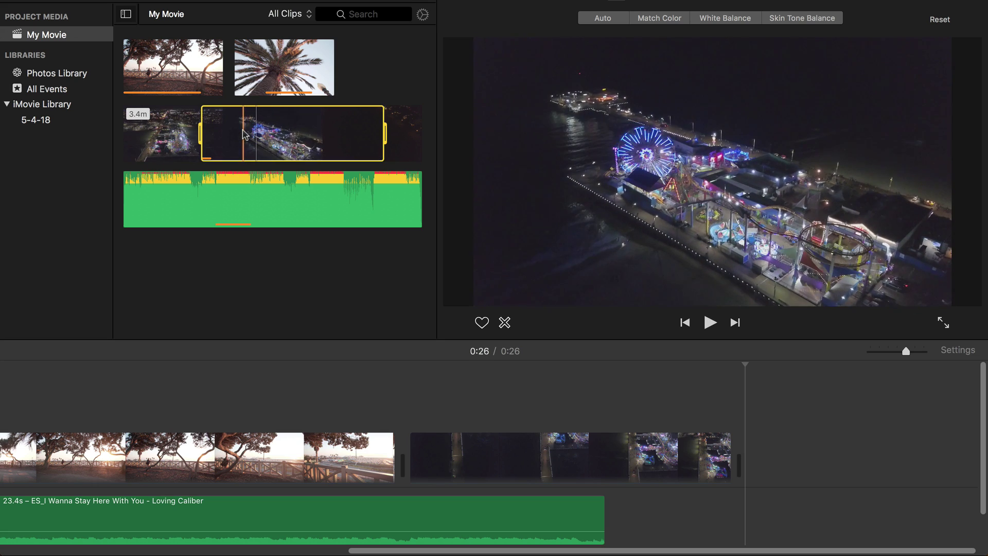
key("space")
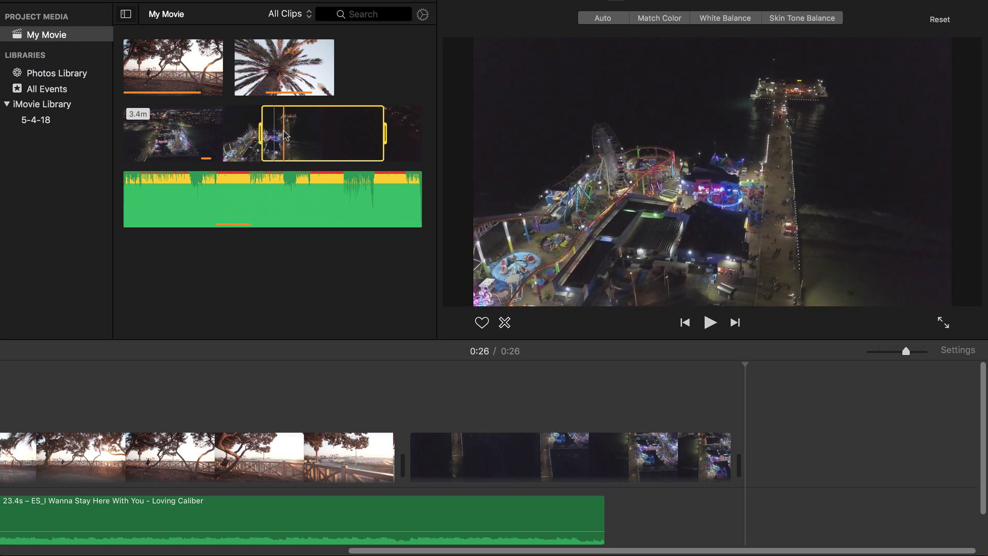
key("space")
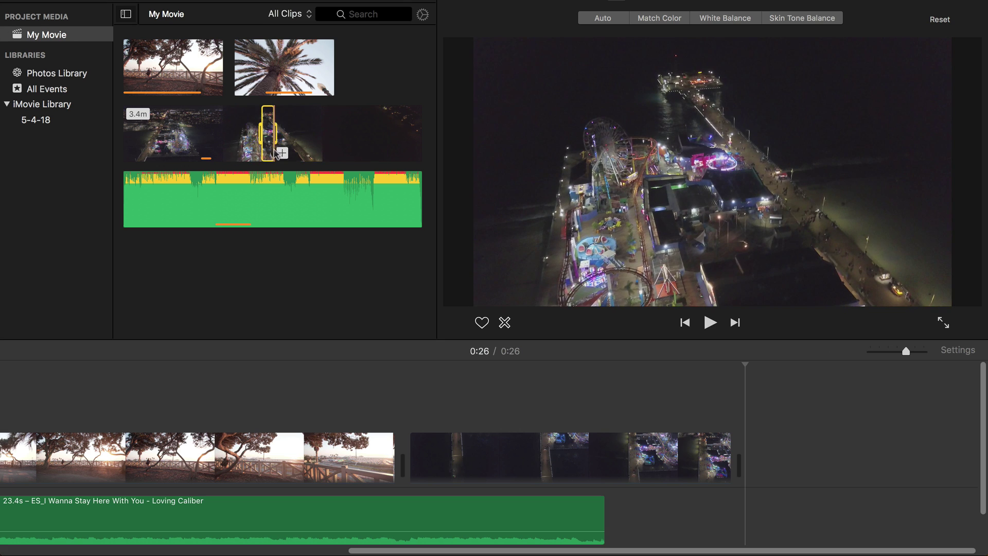
left_click(282, 153)
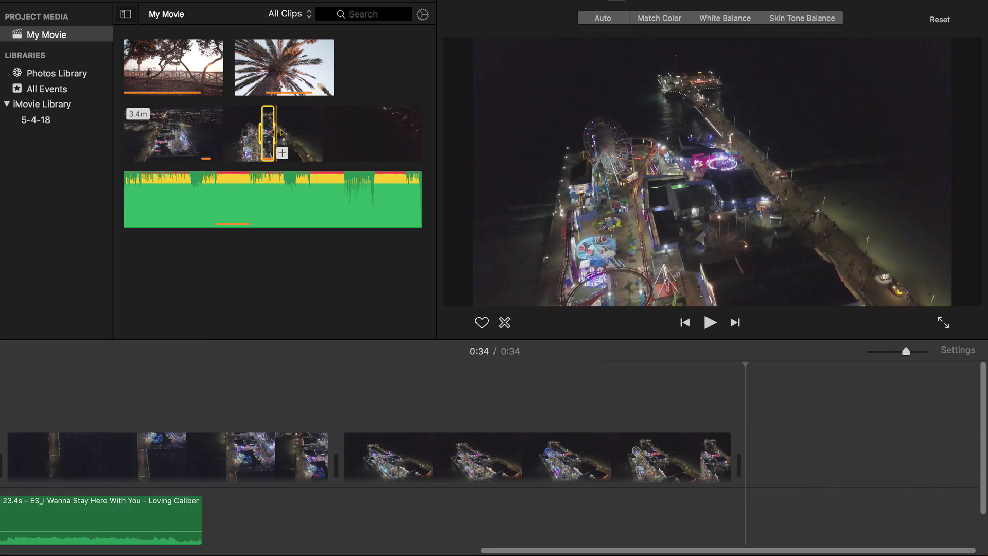
Append two further short sections from the second half of the night pier clip to the timeline.
left_click_drag(275, 133, 350, 133)
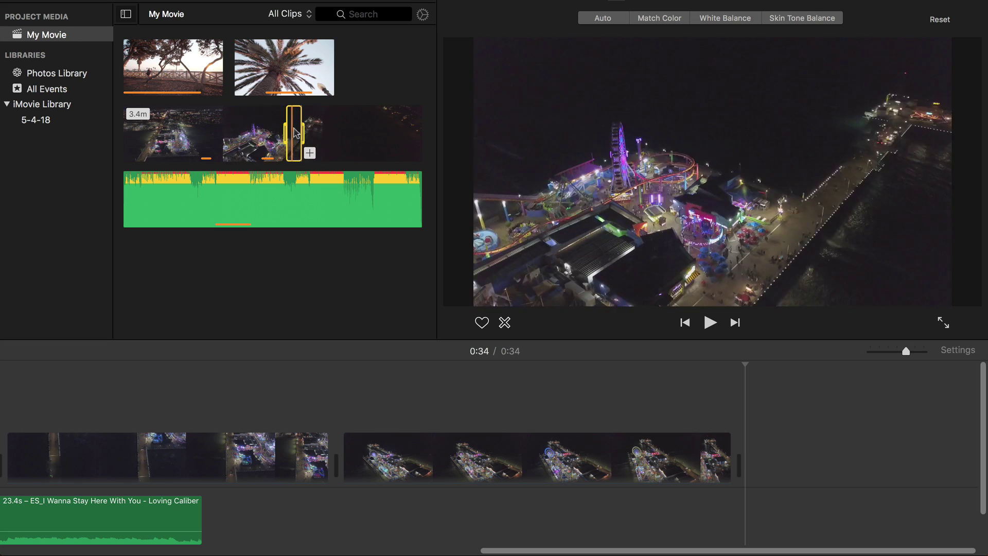
left_click(309, 153)
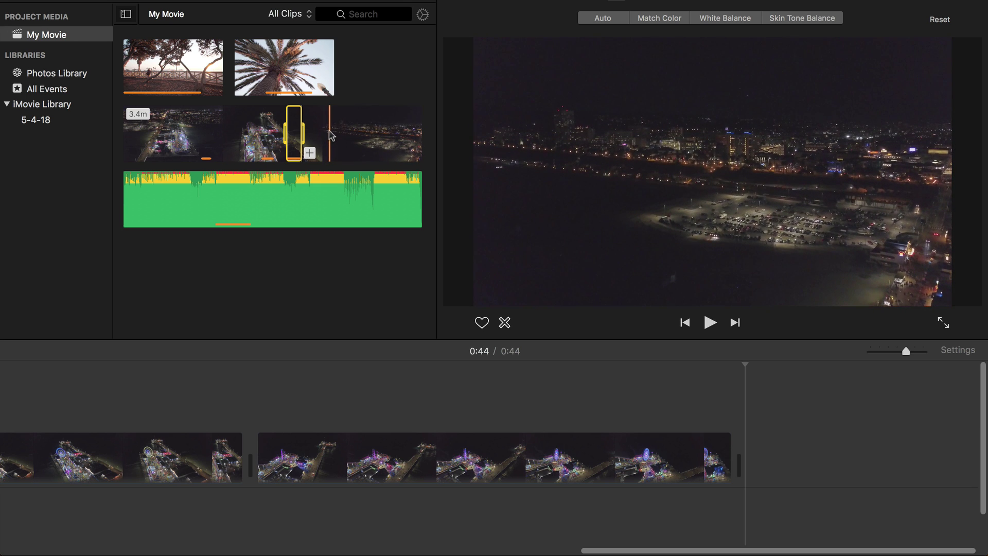
left_click_drag(334, 136, 541, 456)
Play the opening palm tree clip and split it at two points to isolate a 1.3 s middle piece.
scroll(540, 456, "left", 15)
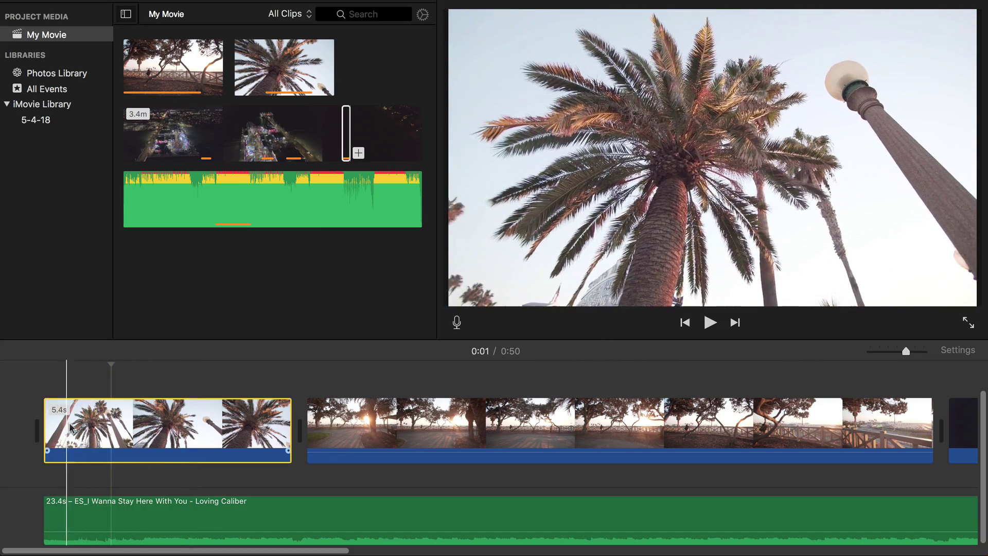
key("space")
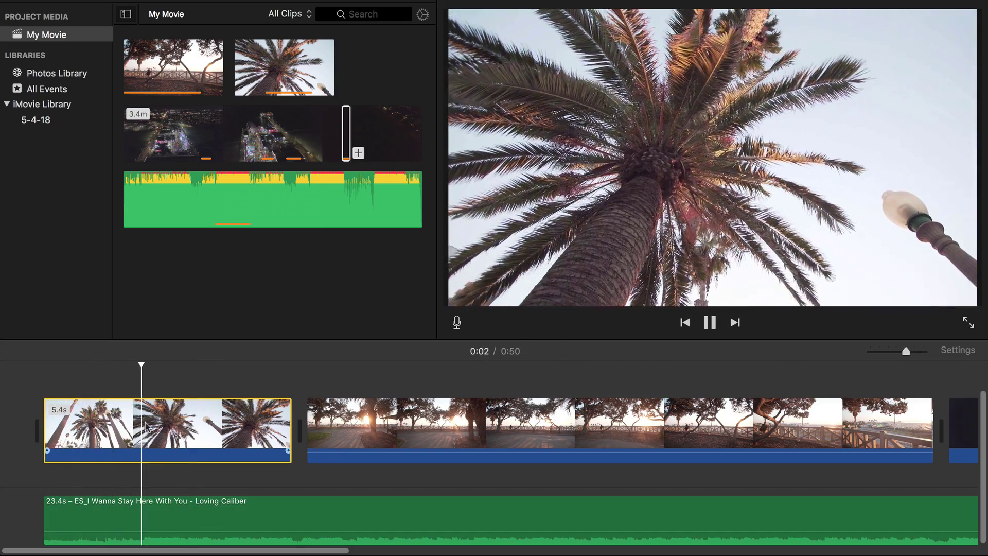
key("space")
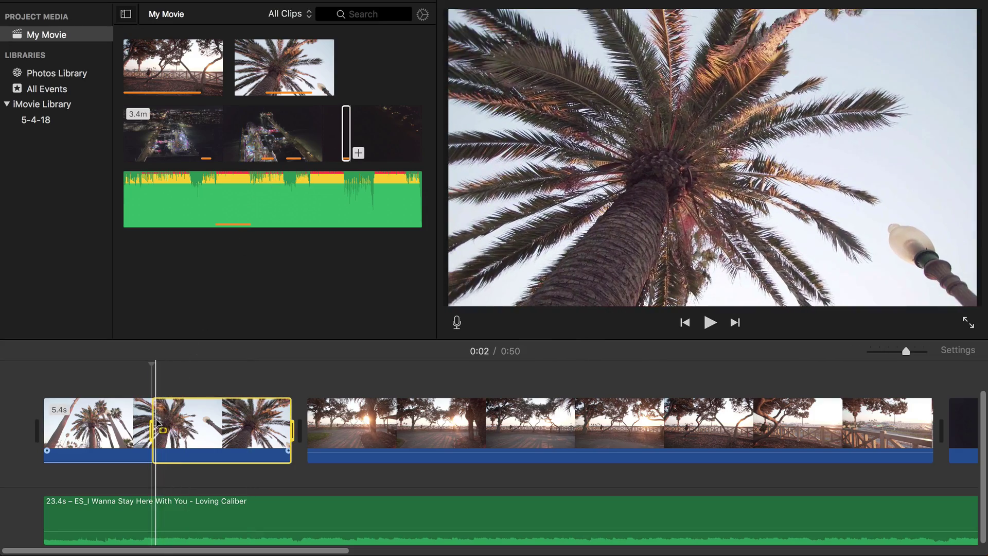
key("space")
key("space")
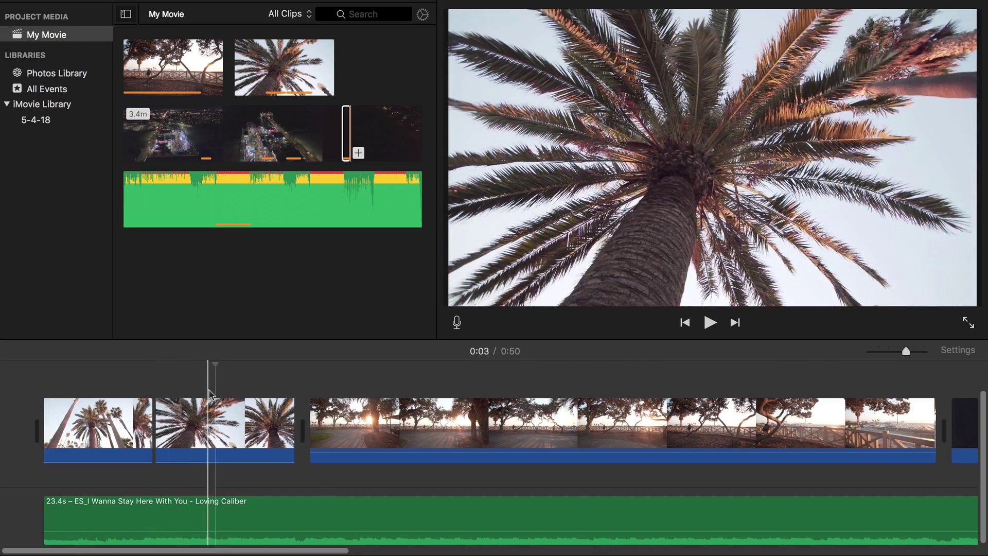
key("super+b")
left_click(204, 418)
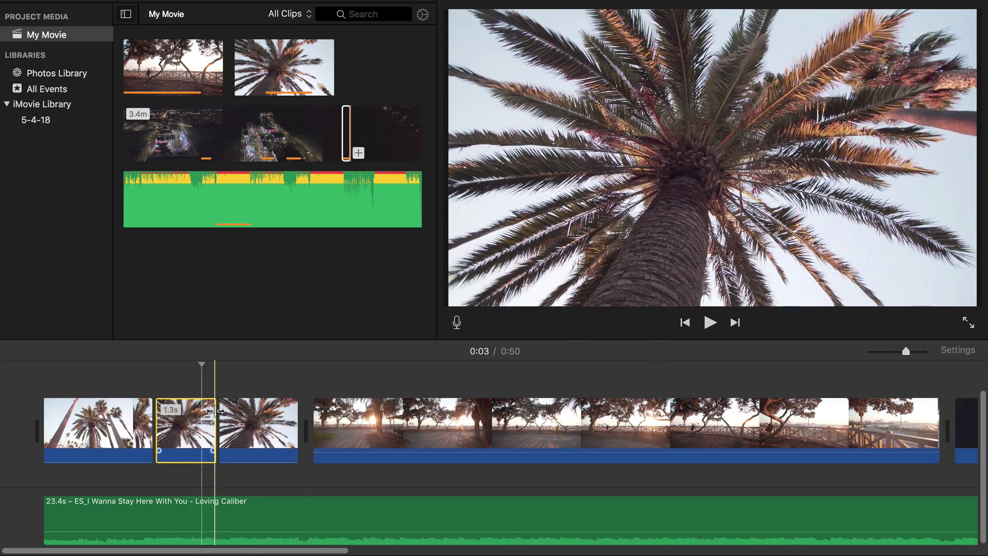
Set the speed of the 1.3 s middle palm tree piece to Fast at 4x and play the surrounding section.
left_click(173, 436)
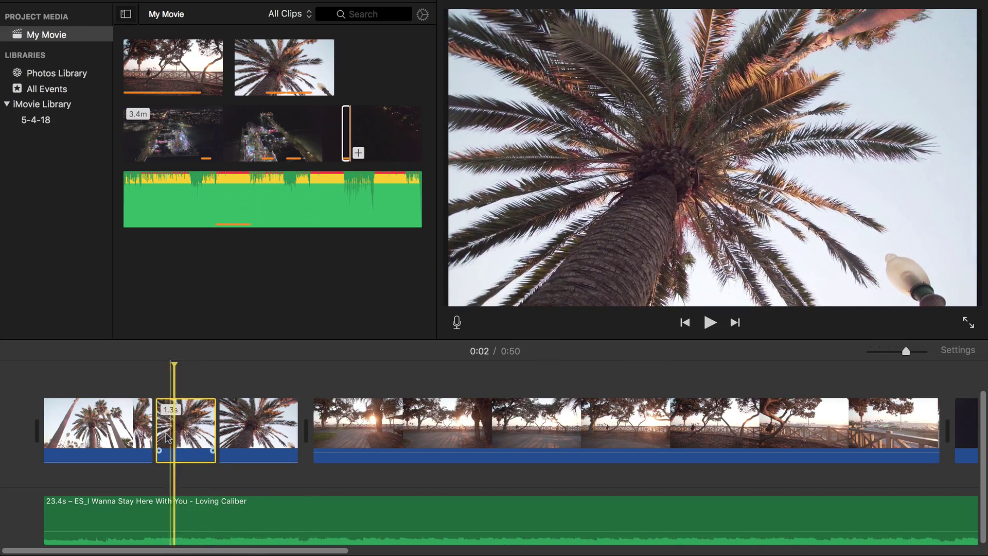
left_click_drag(177, 435, 303, 434)
left_click_drag(296, 435, 188, 432)
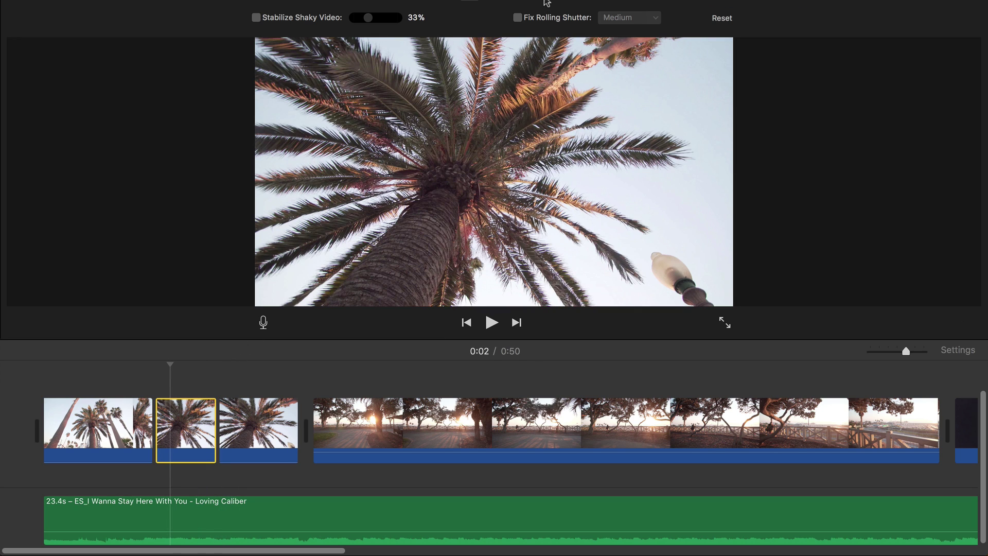
left_click(546, 1)
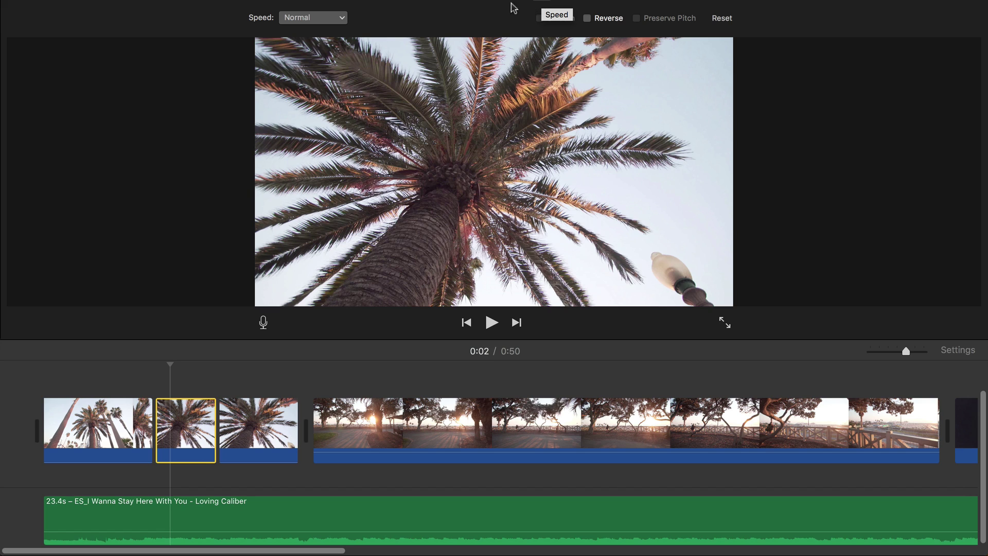
left_click(284, 22)
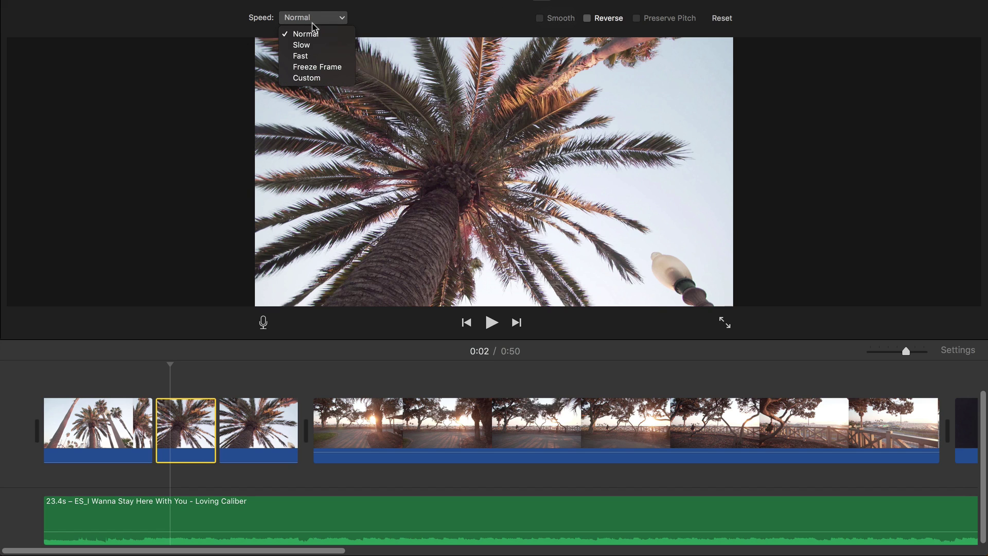
left_click(325, 55)
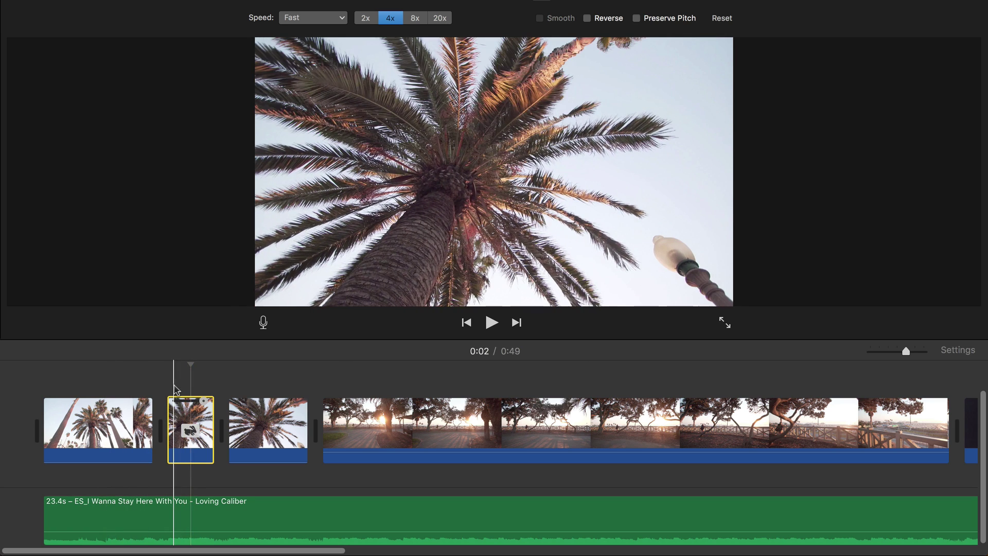
key("space")
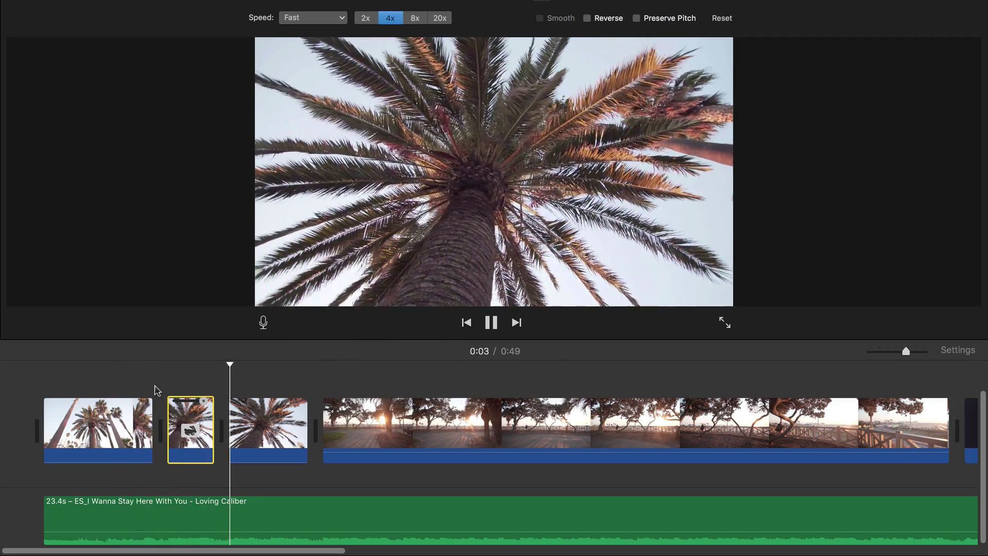
left_click(123, 391)
key("space")
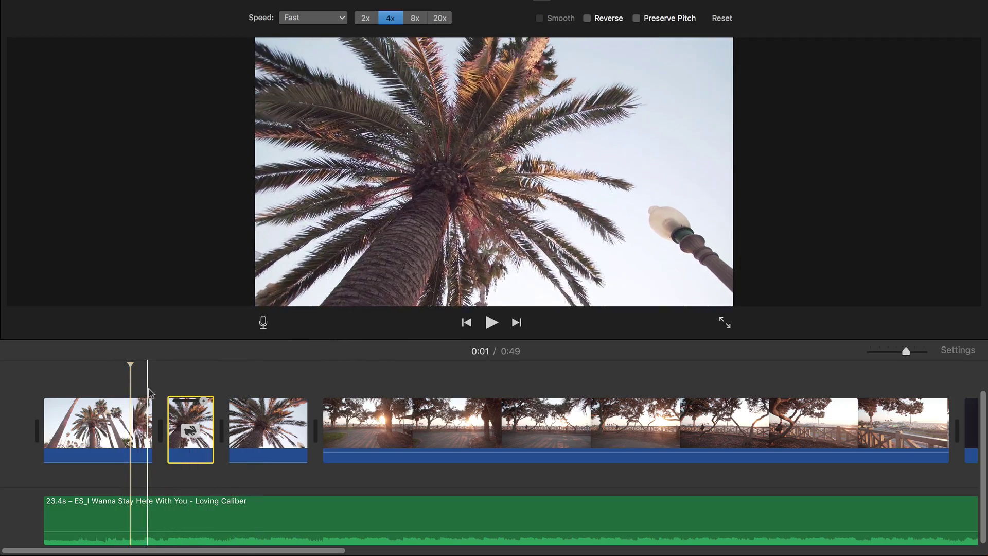
key("space")
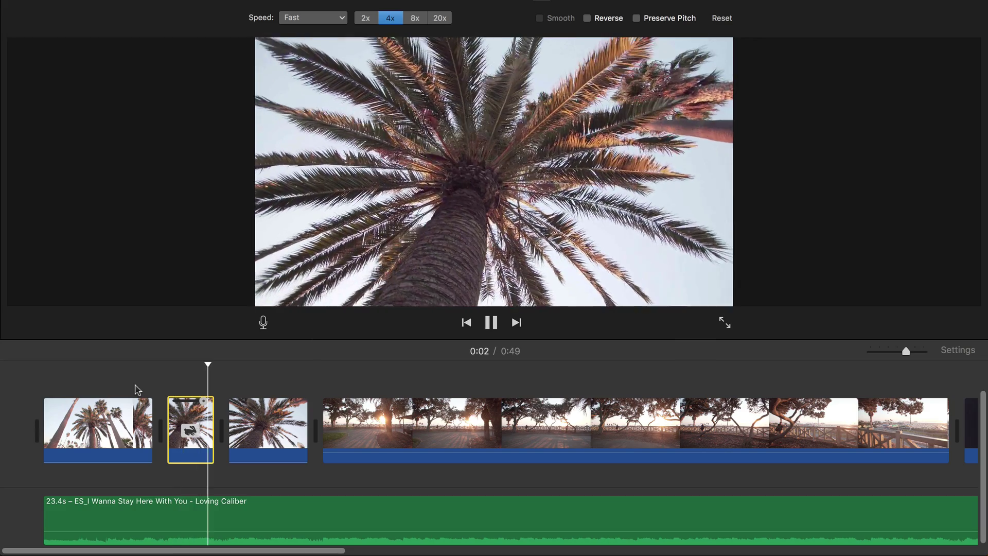
key("space")
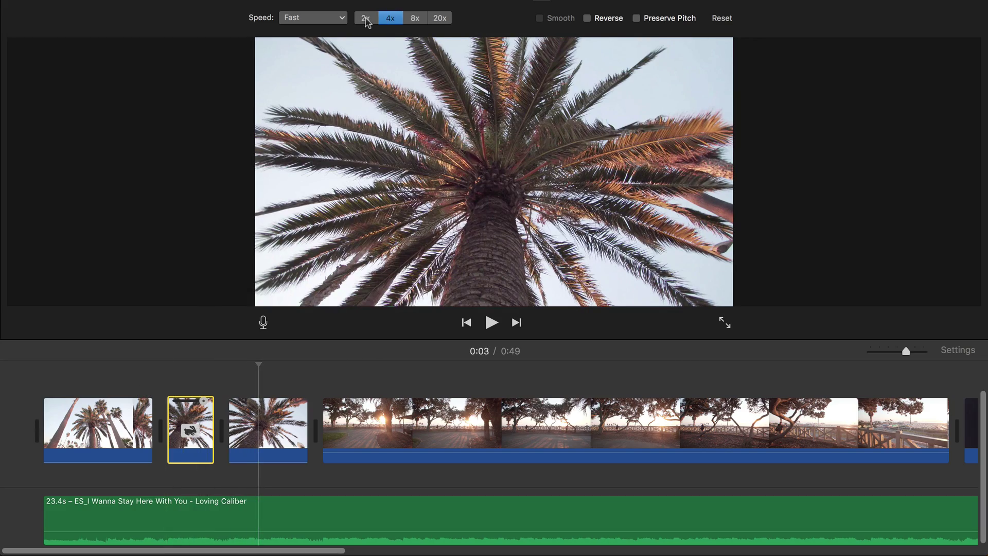
Change the middle palm tree piece's speed to 2x and play from it into the tree path clip.
left_click(366, 19)
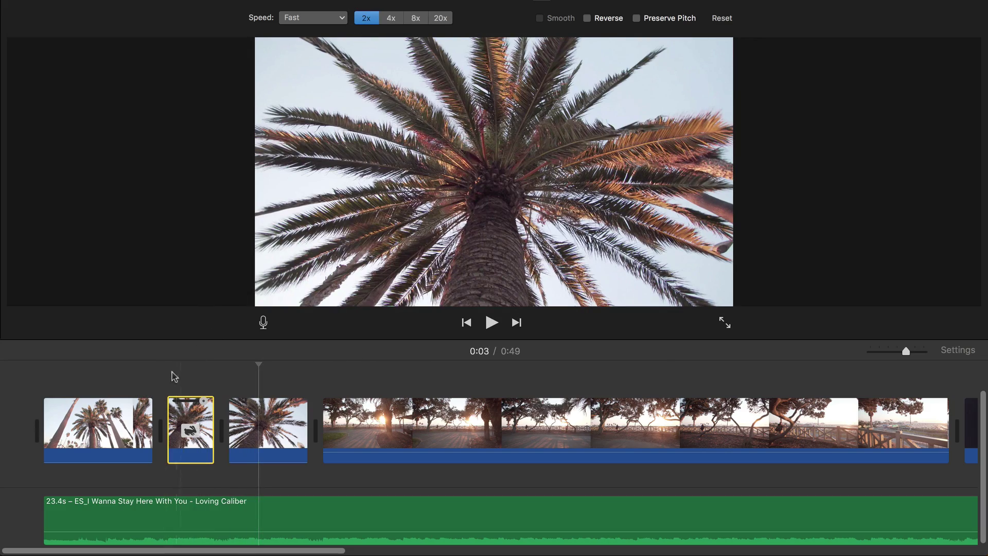
key("space")
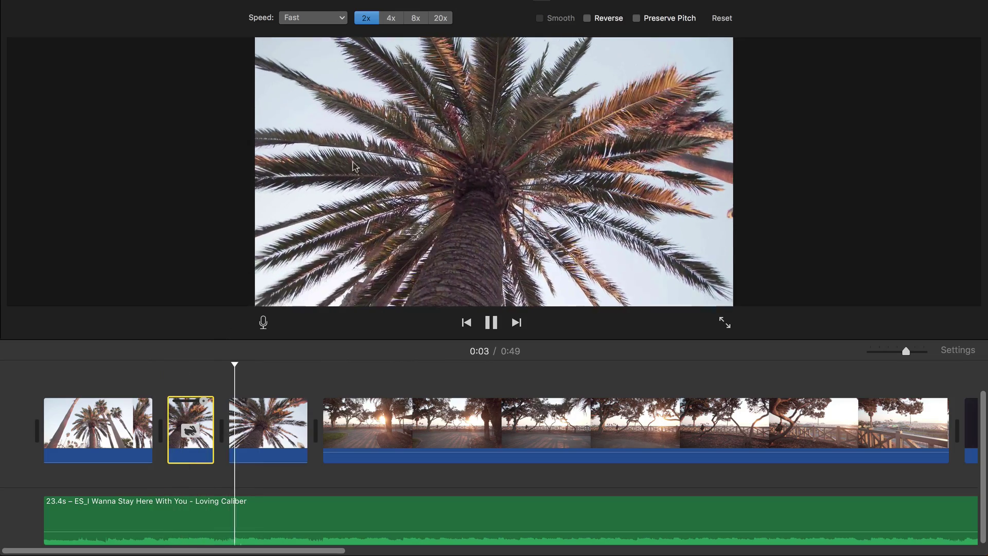
key("space")
key("space")
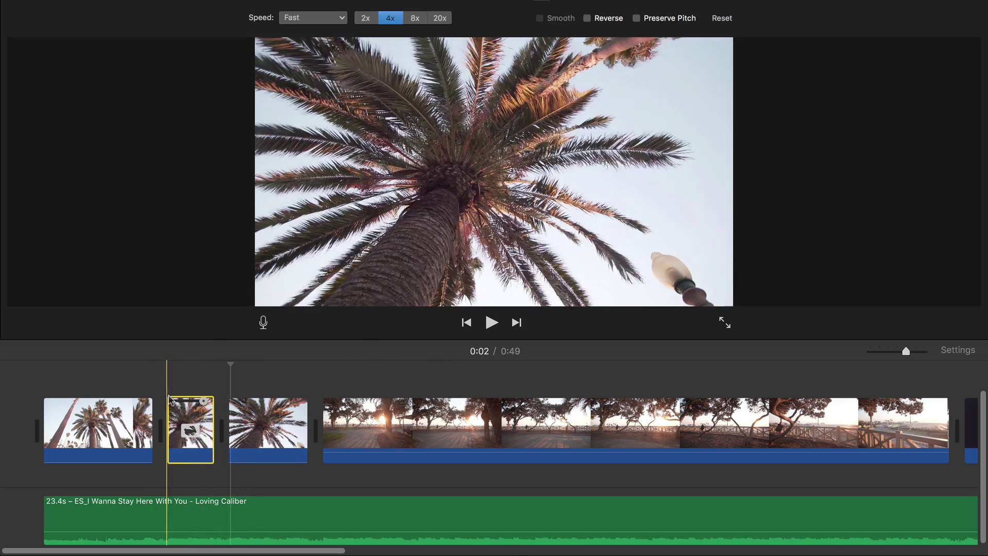
key("space")
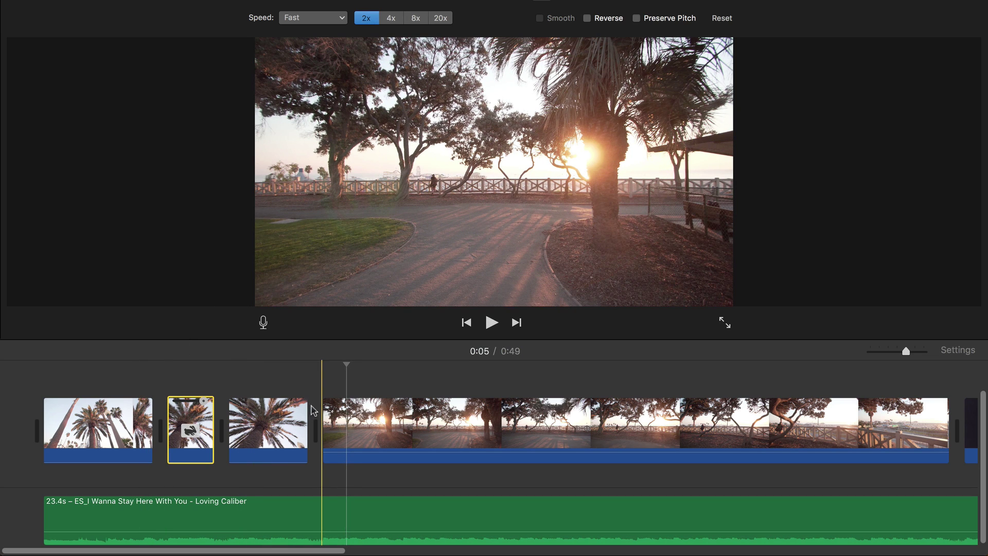
left_click(311, 502)
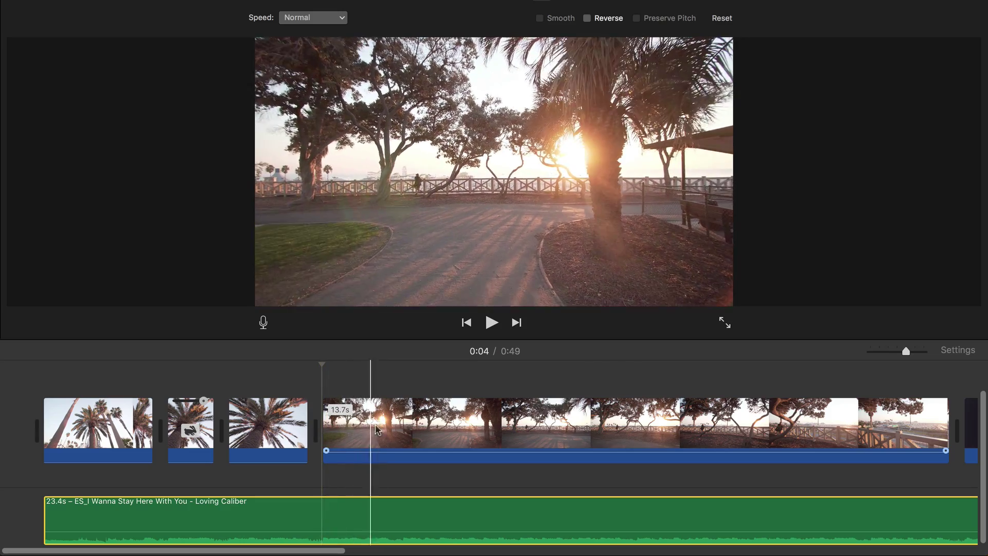
Select a range in the middle of the 13.7 s tree path clip and split it off at both ends as a 2.4 s piece.
scroll(487, 432, "right", 5)
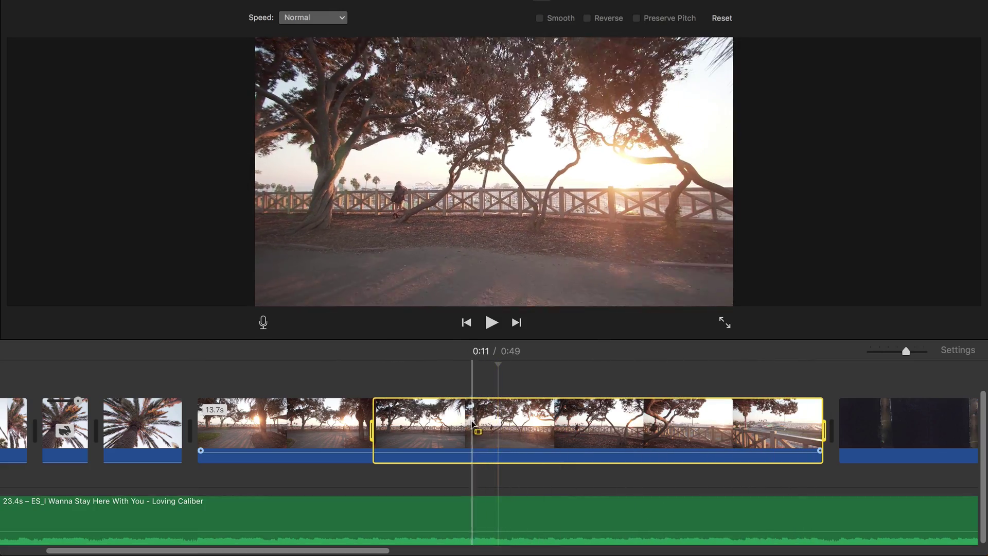
left_click_drag(466, 424, 479, 424)
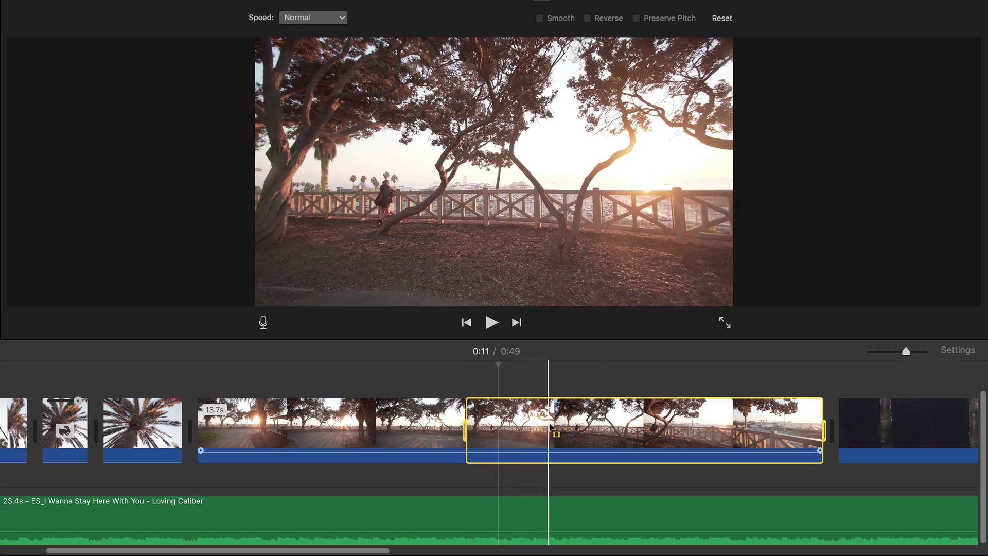
left_click_drag(581, 427, 489, 427)
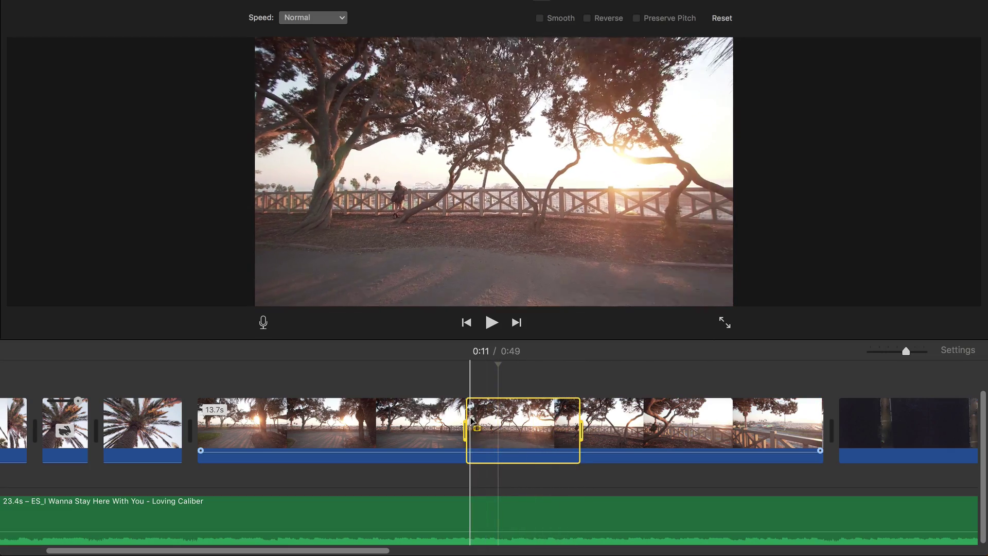
key("super+b")
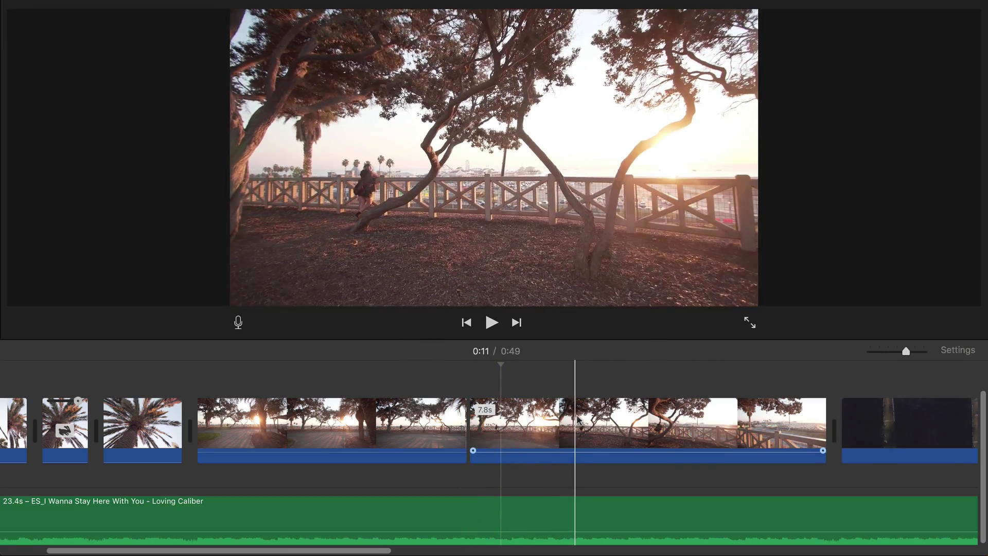
key("super+b")
Delete the 5.9 s opening piece of the tree path clip and play the 2.4 s piece that follows.
left_click(350, 420)
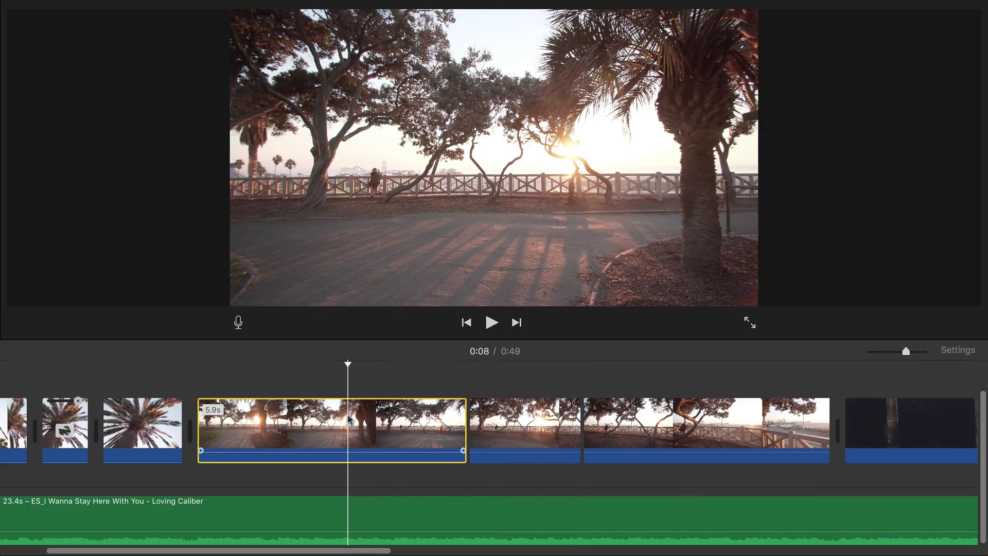
key("Delete")
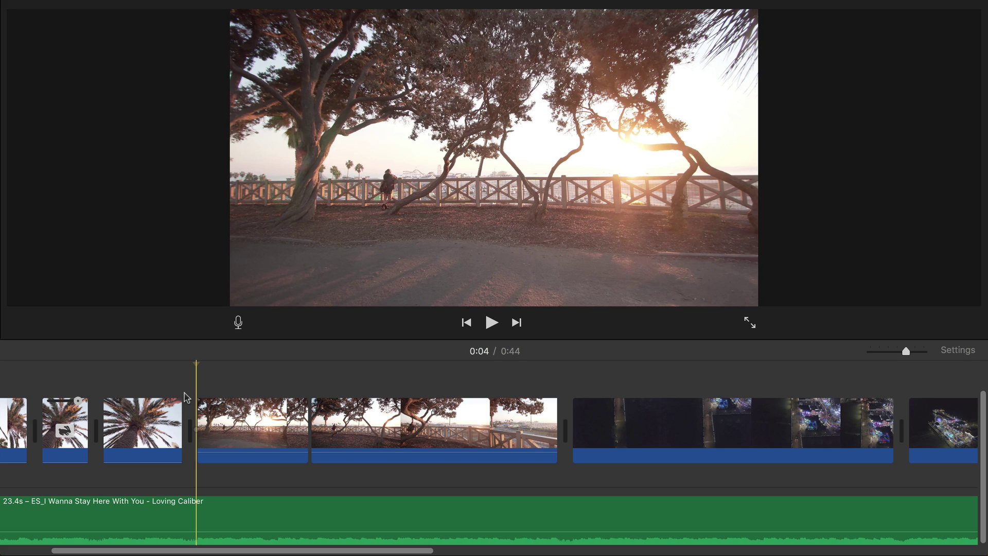
left_click(232, 422)
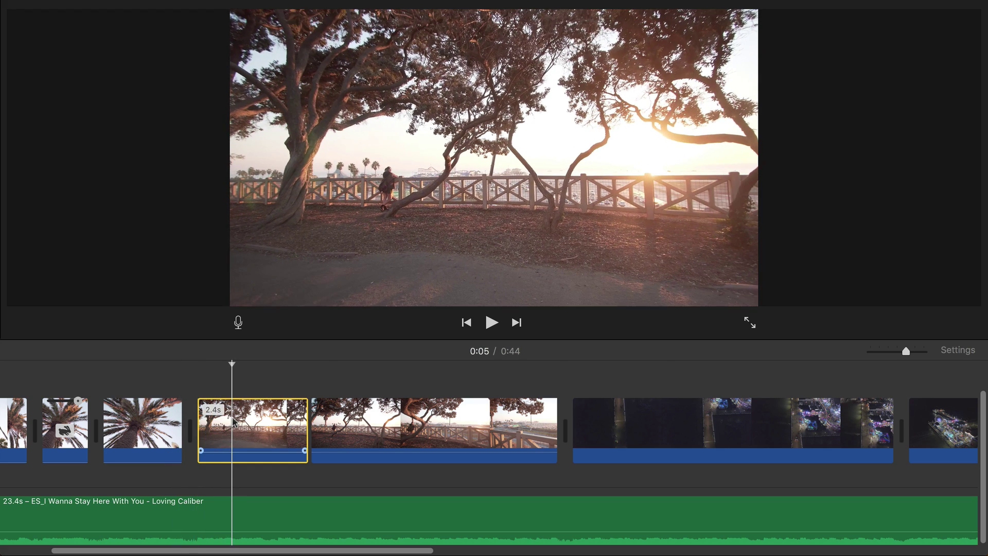
key("space")
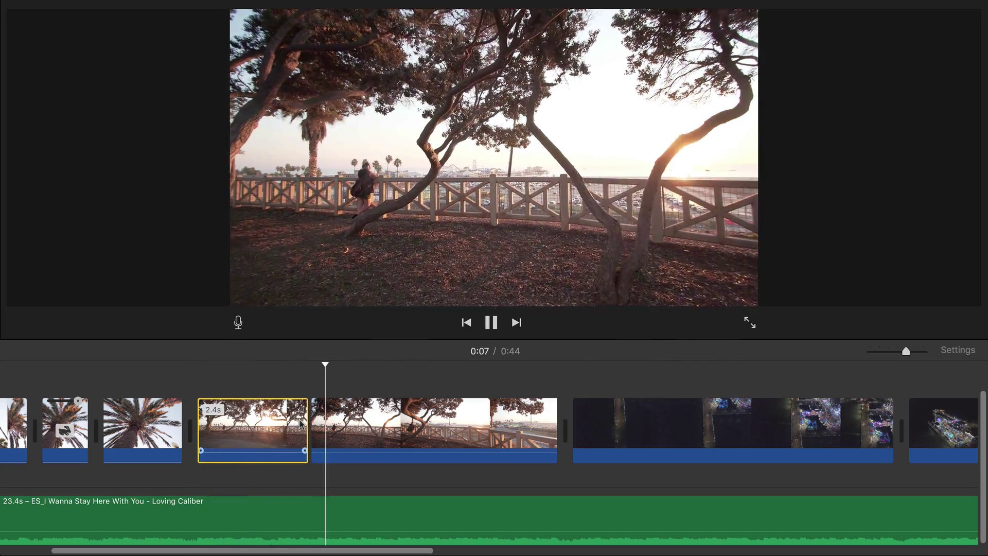
key("space")
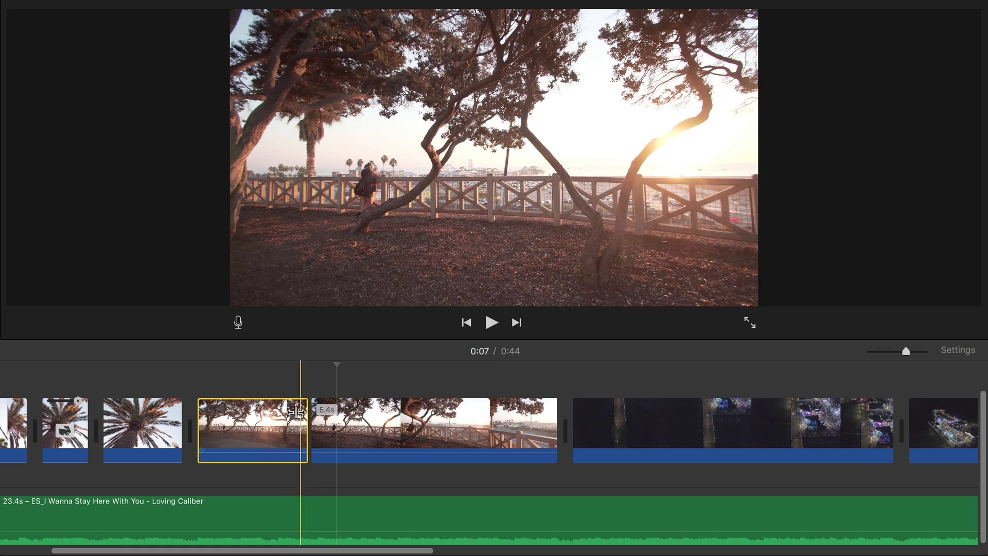
left_click(315, 519)
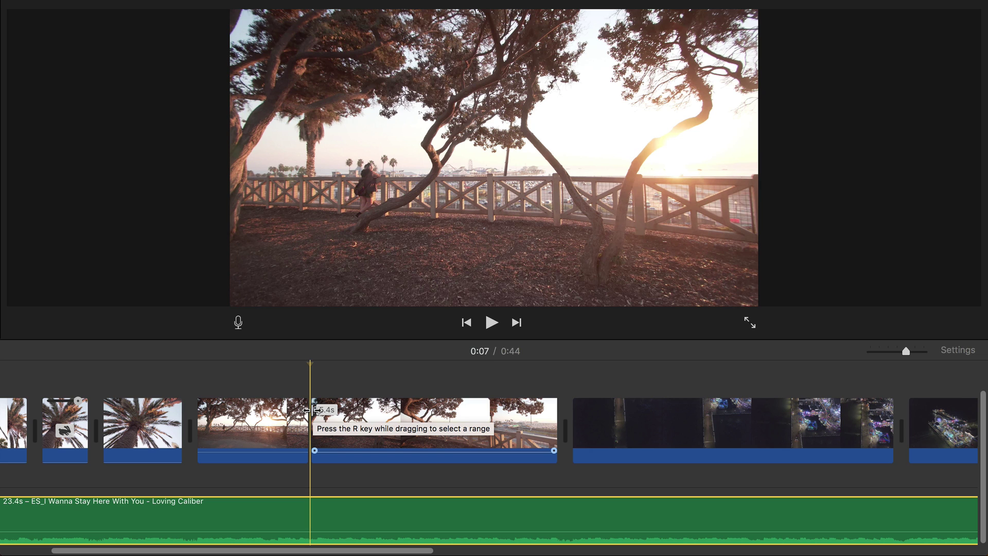
Split the 5.4 s tree path piece about 1.9 s in, set its first part to Fast at 2x and play on into the night clip.
left_click(399, 420)
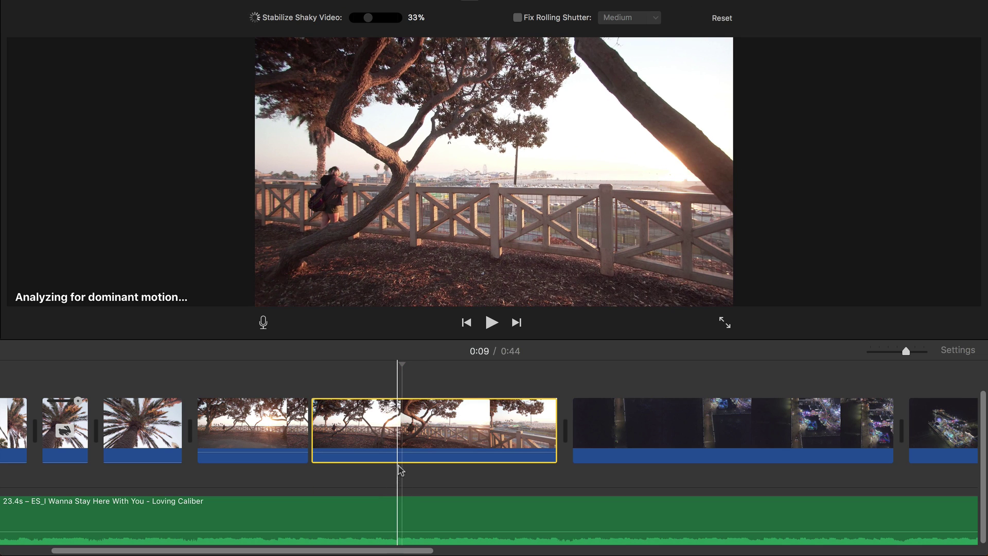
key("super+b")
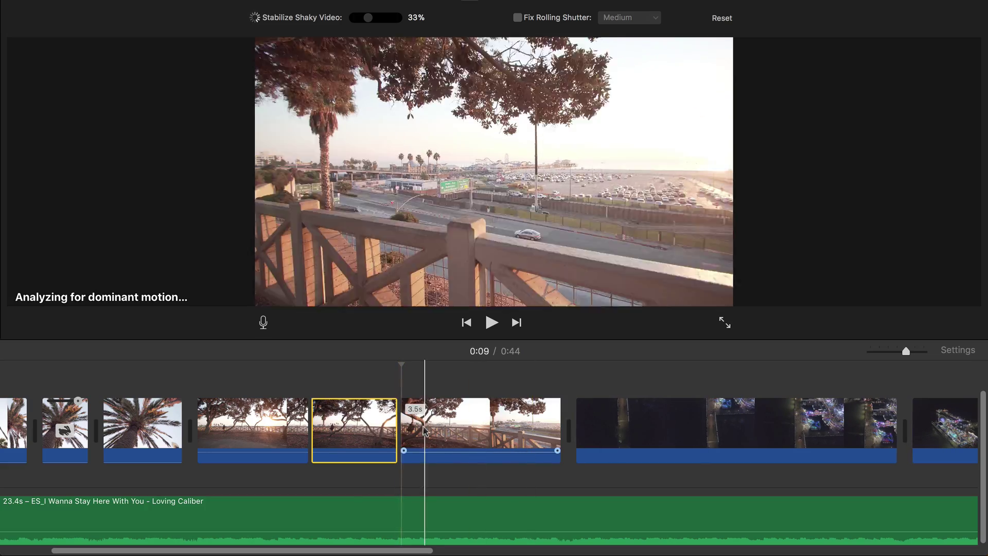
left_click(342, 382)
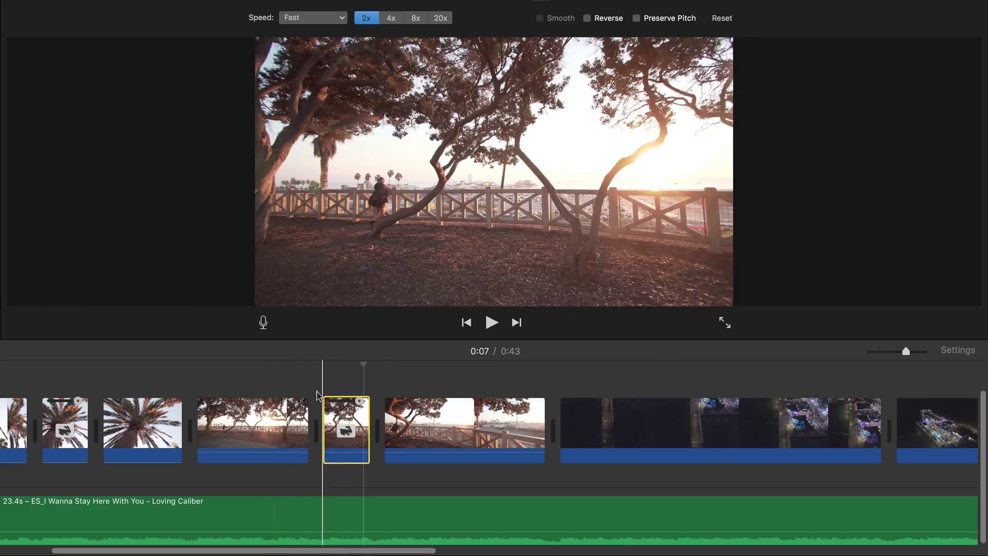
key("space")
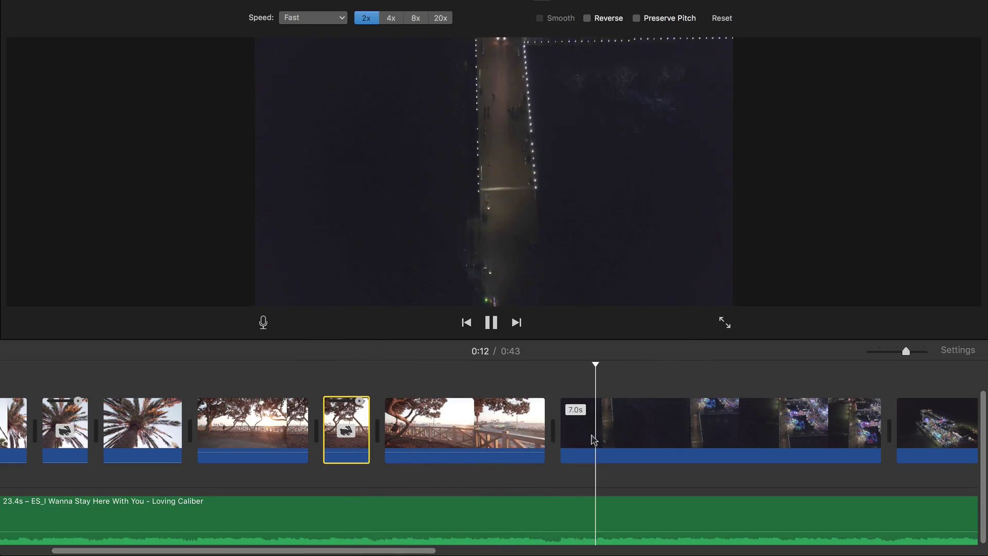
scroll(563, 435, "right", 10)
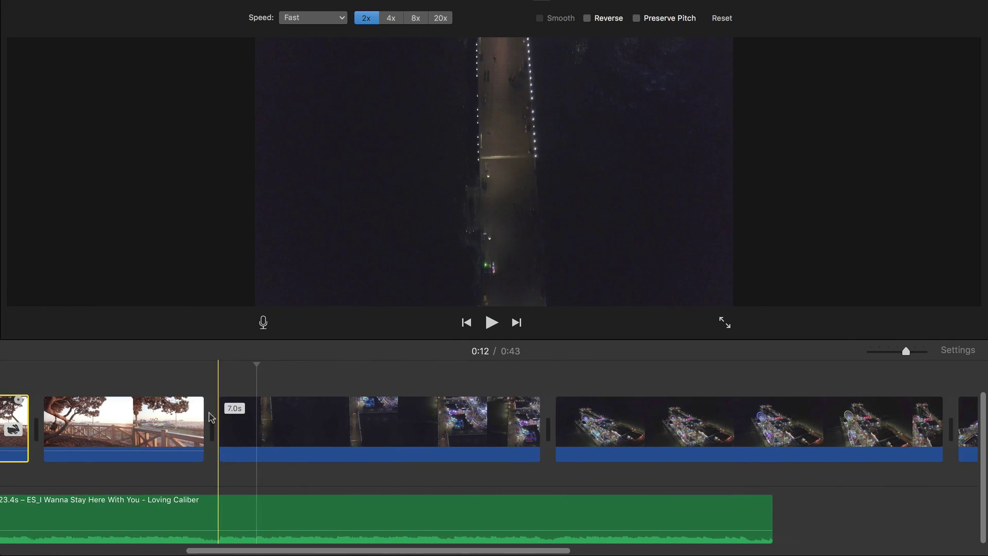
key("space")
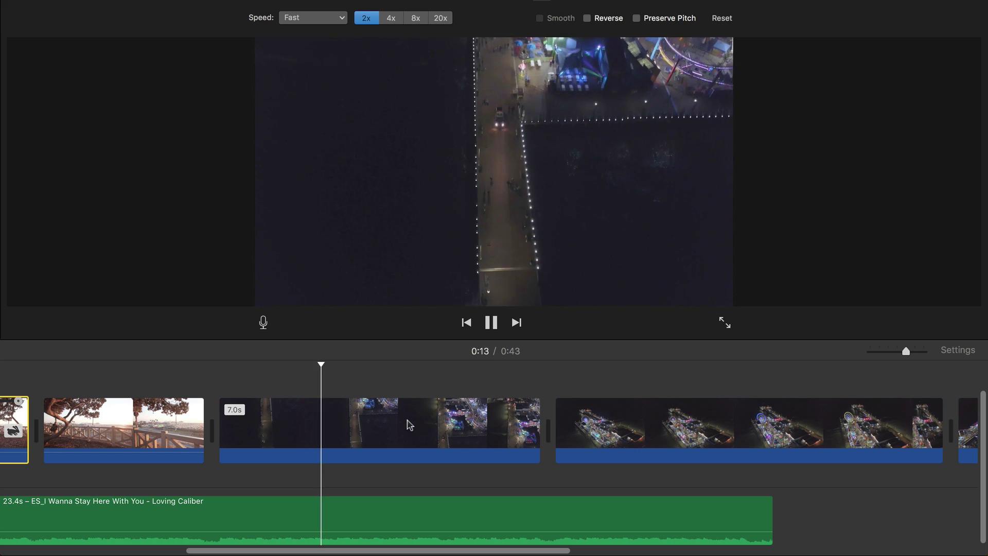
key("space")
Delete the short night city clip near the timeline's end and move the 5.5 s parking lot clip ahead of the overhead pier clip.
scroll(373, 422, "right", 2)
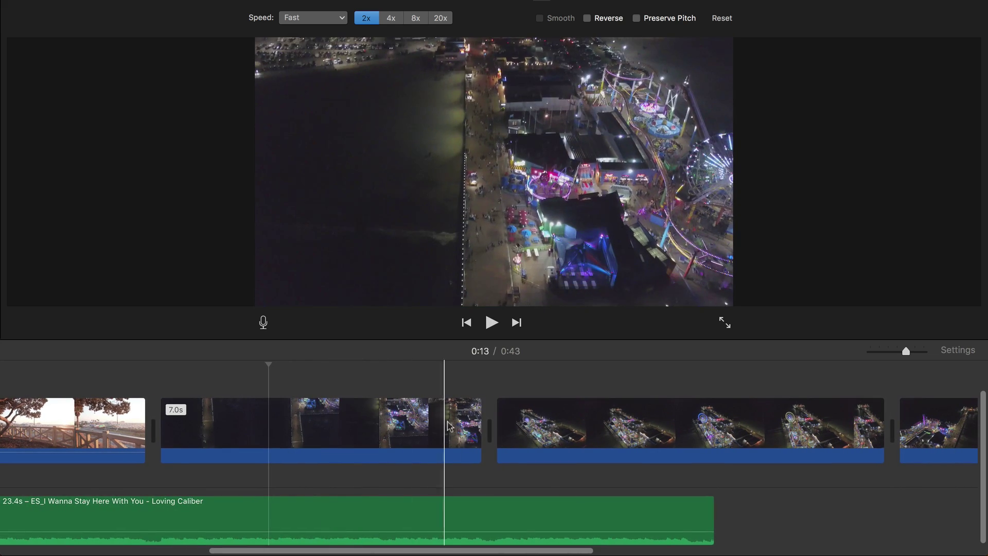
scroll(443, 427, "right", 15)
scroll(661, 432, "right", 13)
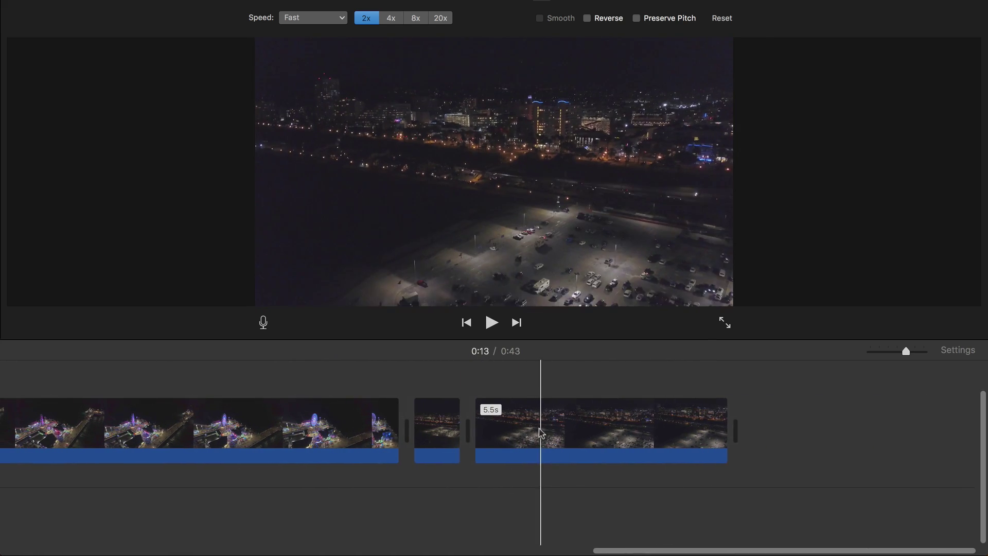
left_click(510, 427)
left_click(447, 422)
key("Delete")
left_click_drag(502, 430, 383, 432)
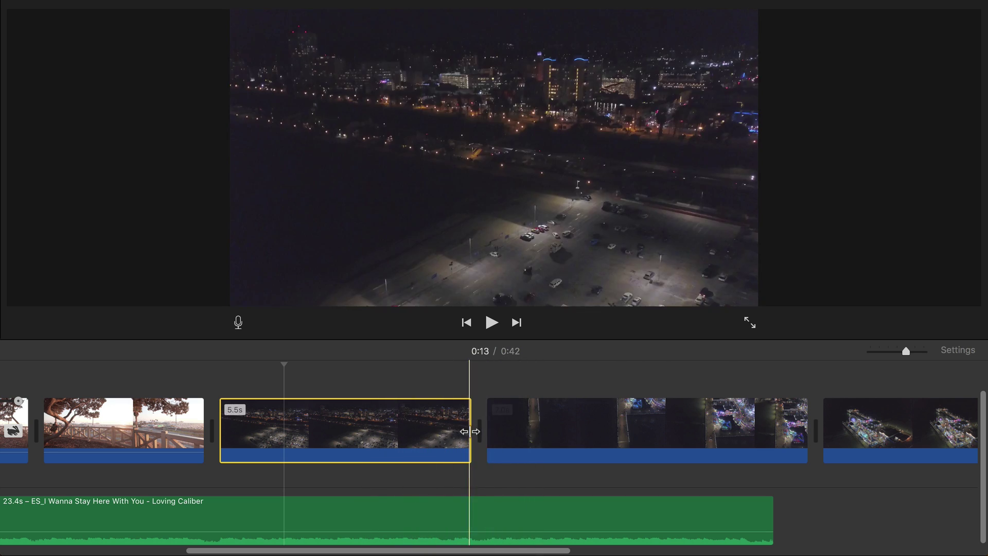
Look over the 5.5 s parking lot clip against the 7.0 s overhead pier clip and the 8.5 s pier clip behind it.
scroll(566, 430, "right", 5)
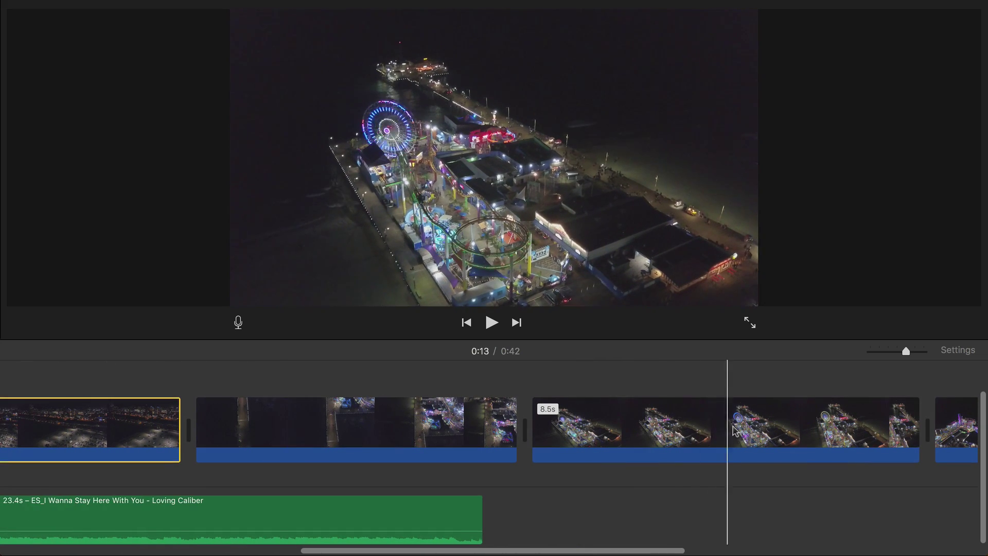
left_click(731, 427)
scroll(652, 428, "left", 3)
left_click(292, 427)
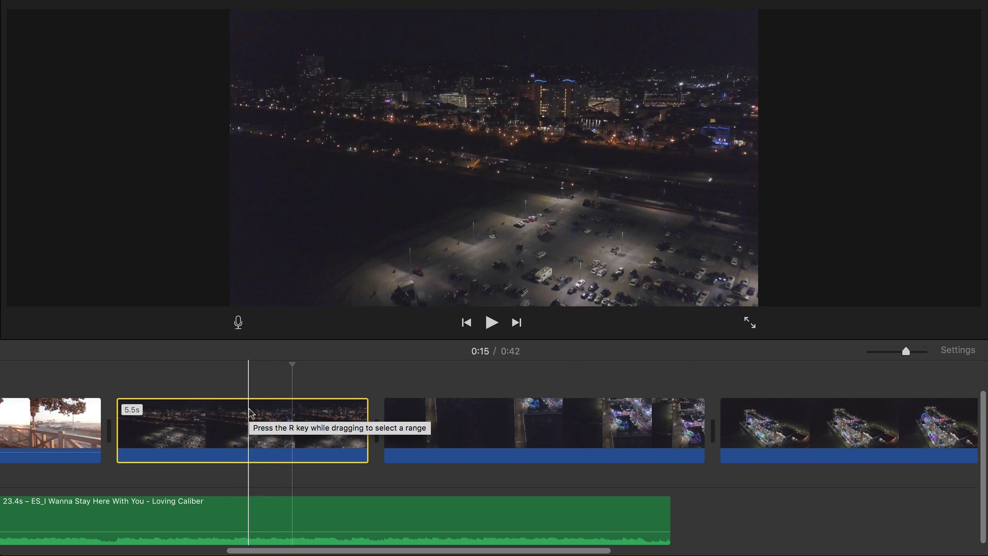
scroll(495, 488, "right", 5)
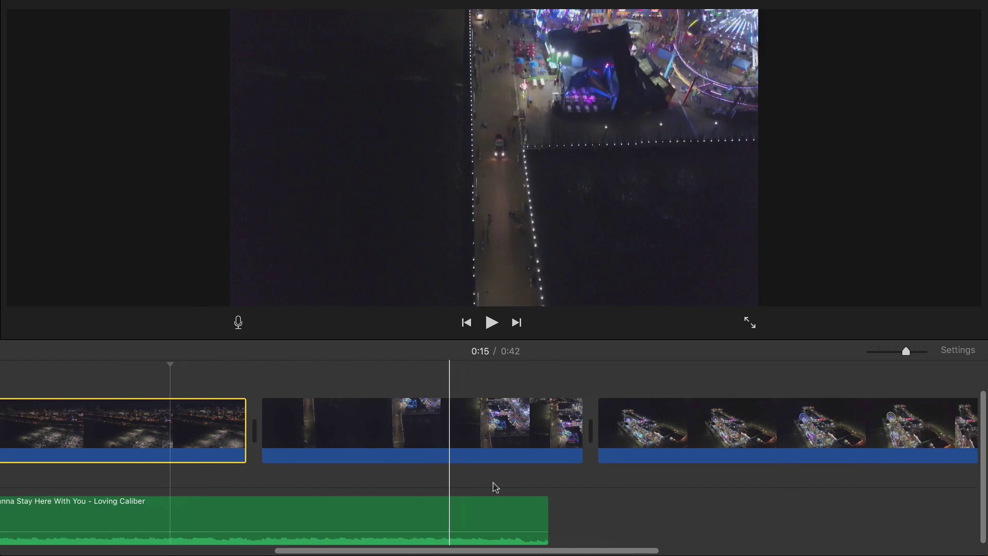
scroll(258, 458, "left", 6)
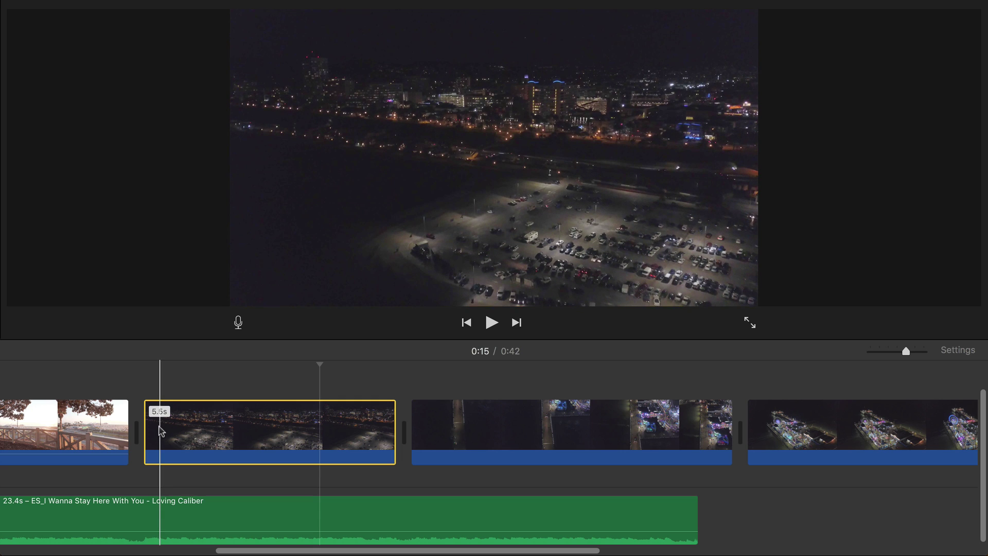
left_click(251, 433)
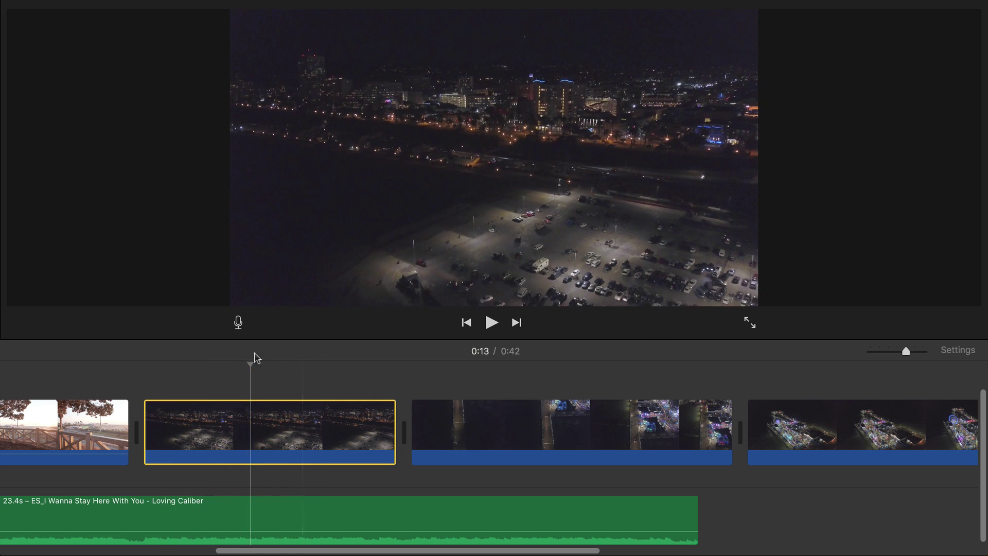
left_click(291, 368)
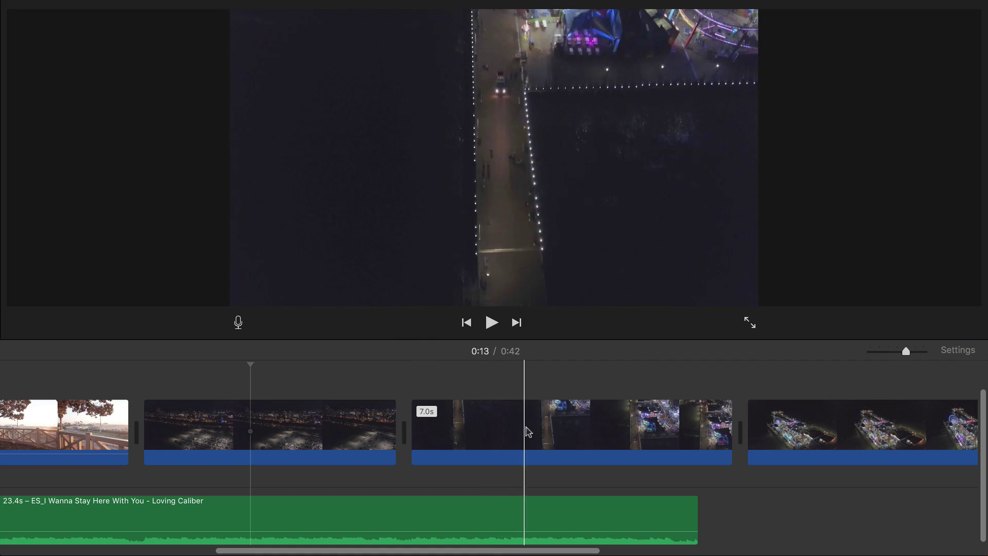
Examine the remaining night pier clips through to the timeline's end and return to the parking lot clip.
left_click(526, 430)
scroll(582, 430, "right", 5)
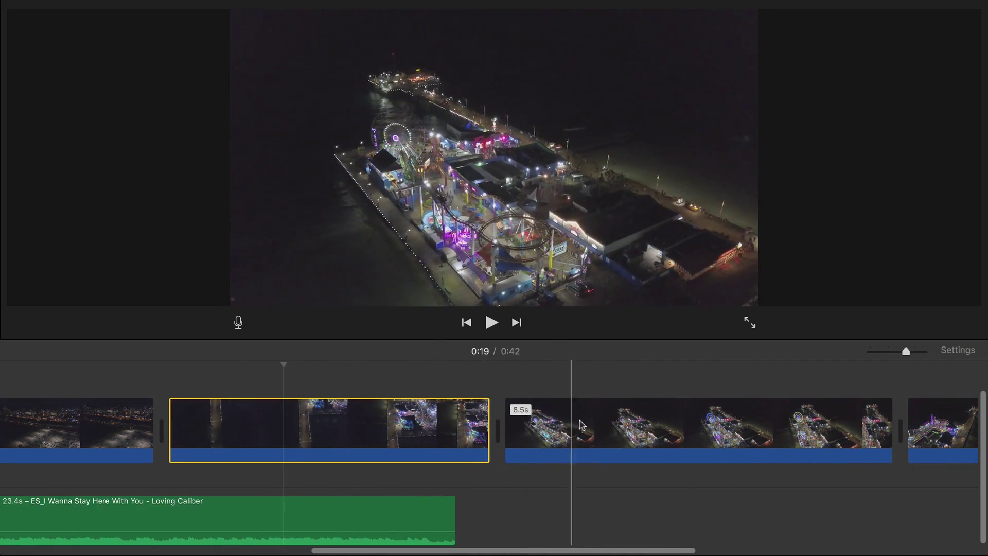
left_click(649, 427)
scroll(648, 427, "right", 5)
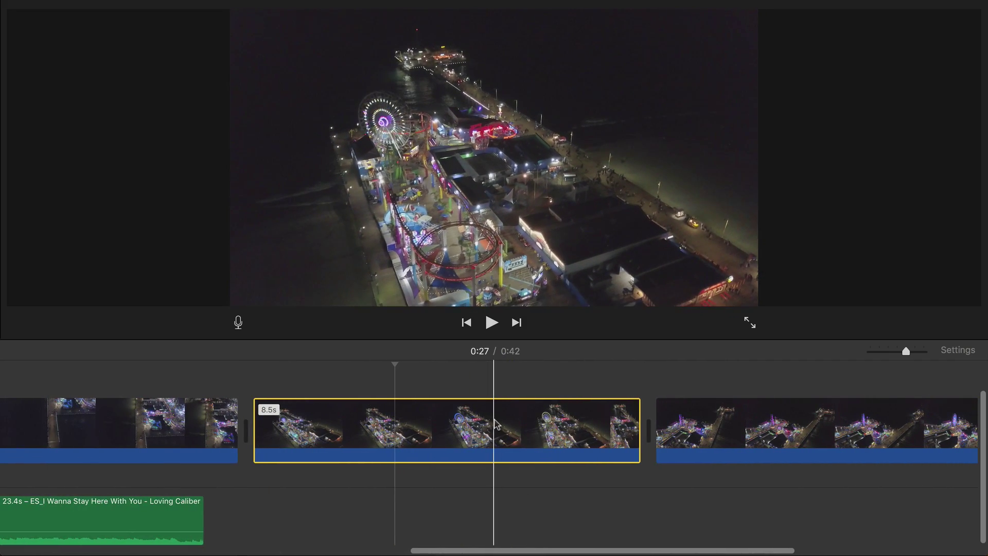
scroll(613, 435, "right", 3)
scroll(613, 435, "right", 5)
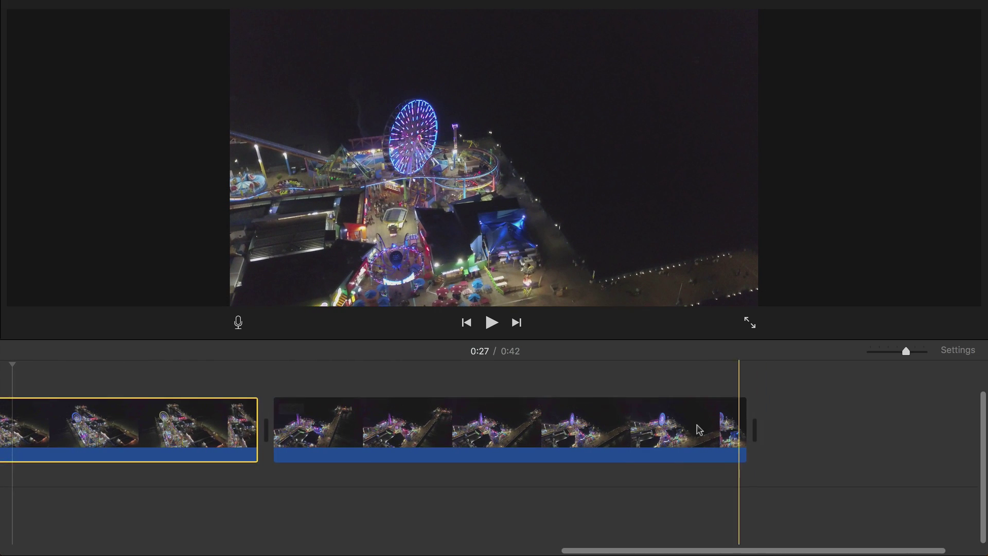
scroll(328, 417, "left", 15)
scroll(328, 417, "left", 1)
scroll(324, 420, "right", 1)
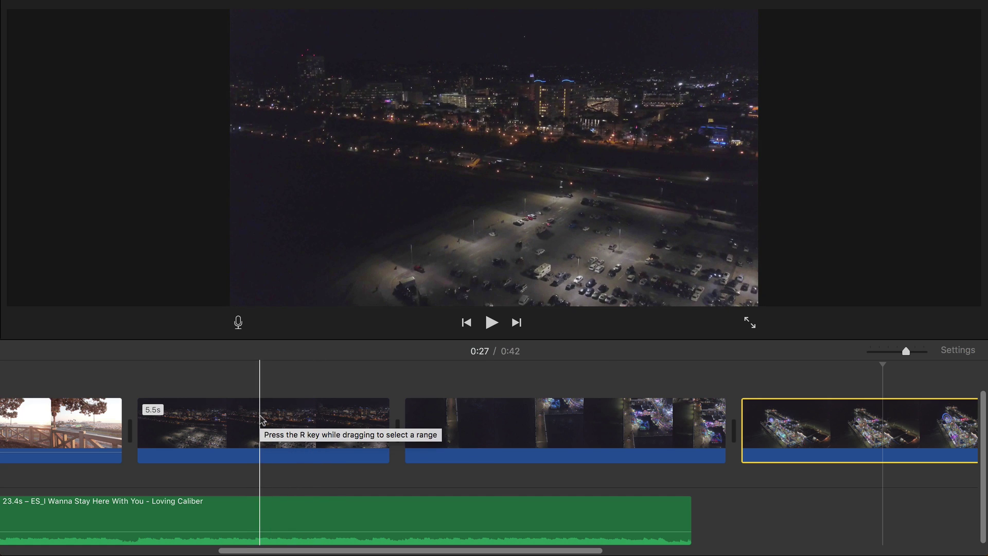
Play the parking lot clip, shorten it to about 2 s and split the 7.0 s overhead pier clip about 2.8 s in.
left_click(206, 421)
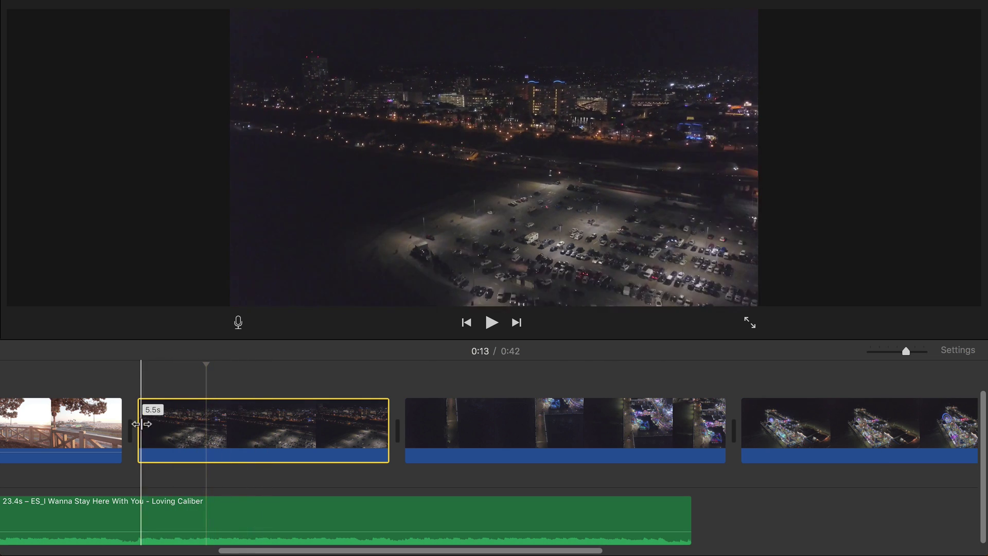
key("space")
key("space")
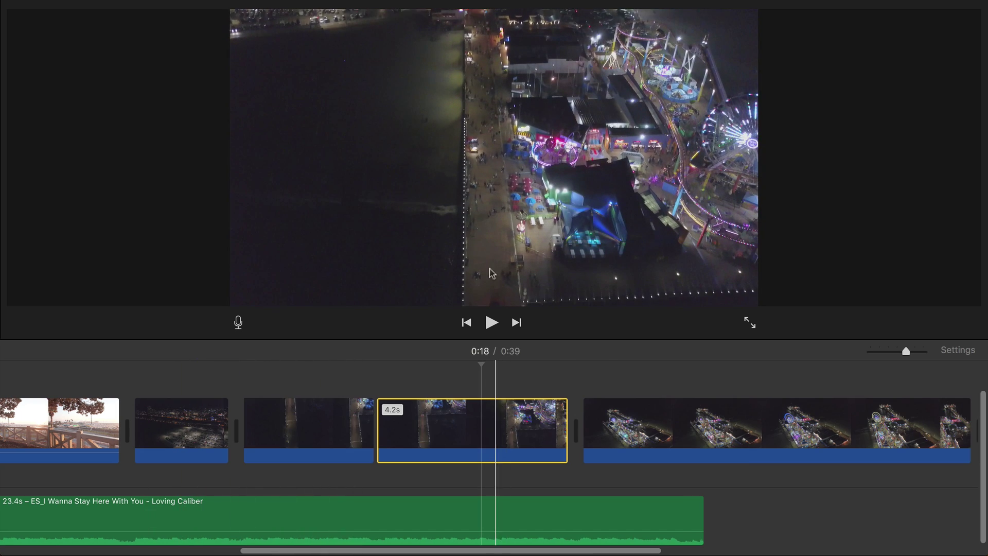
Try Slow on the 4.2 s second piece of the overhead pier clip, undo it, set Fast at 2x and play the piece.
left_click(557, 1)
left_click(306, 16)
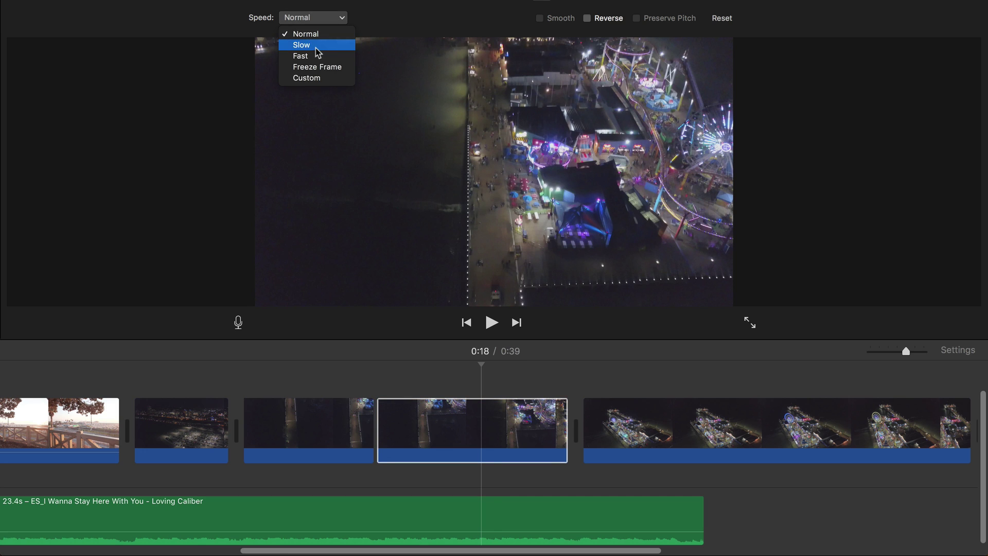
left_click(315, 47)
key("super+z")
left_click(314, 22)
left_click(317, 55)
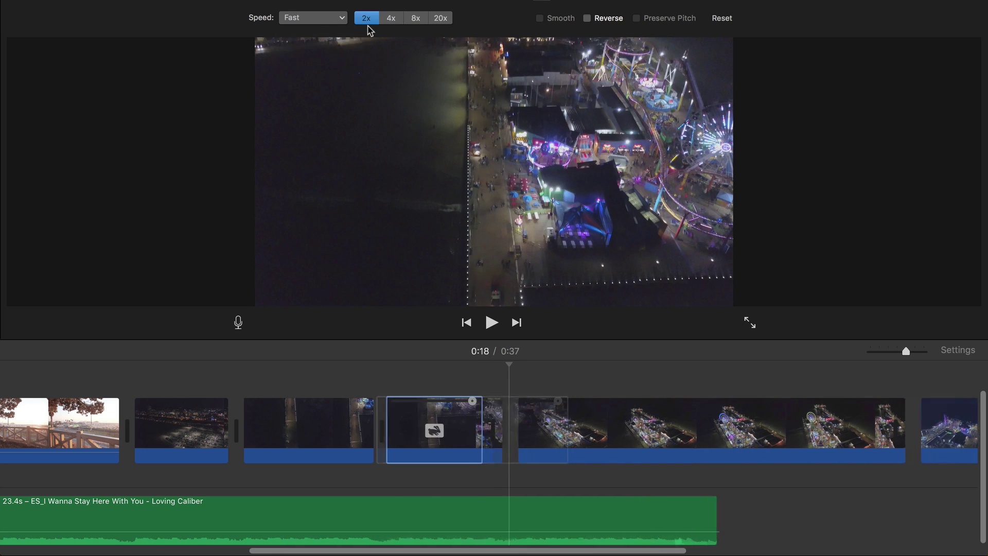
key("space")
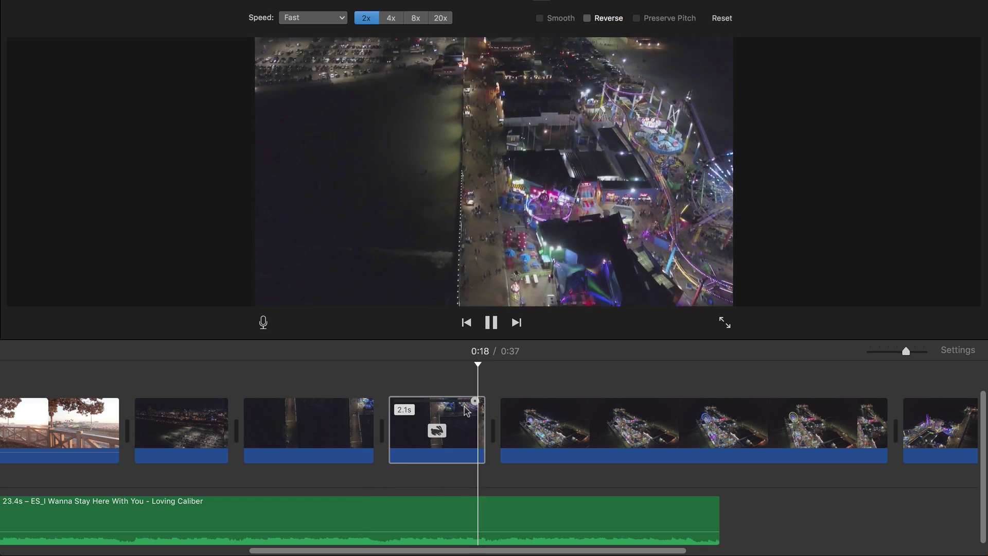
key("space")
Check the pier clips that follow and delete the 2.8 s opening piece of the overhead pier clip.
scroll(526, 418, "right", 5)
scroll(345, 425, "right", 2)
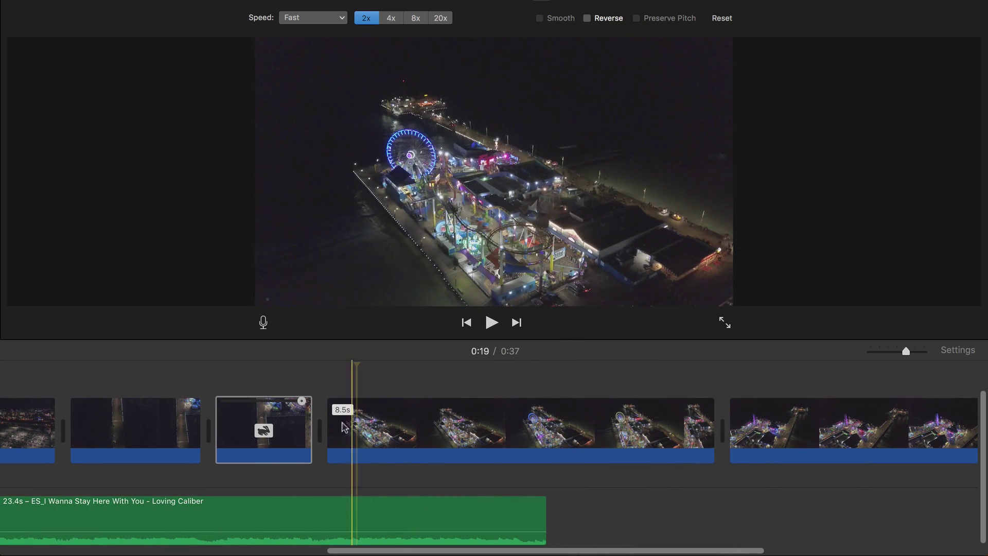
scroll(266, 424, "right", 2)
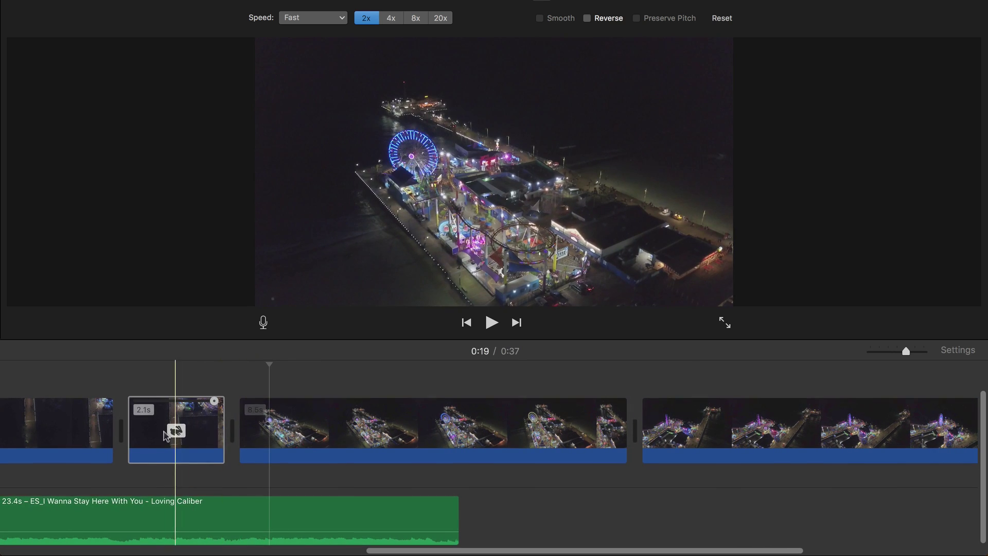
scroll(175, 430, "left", 5)
left_click(171, 434)
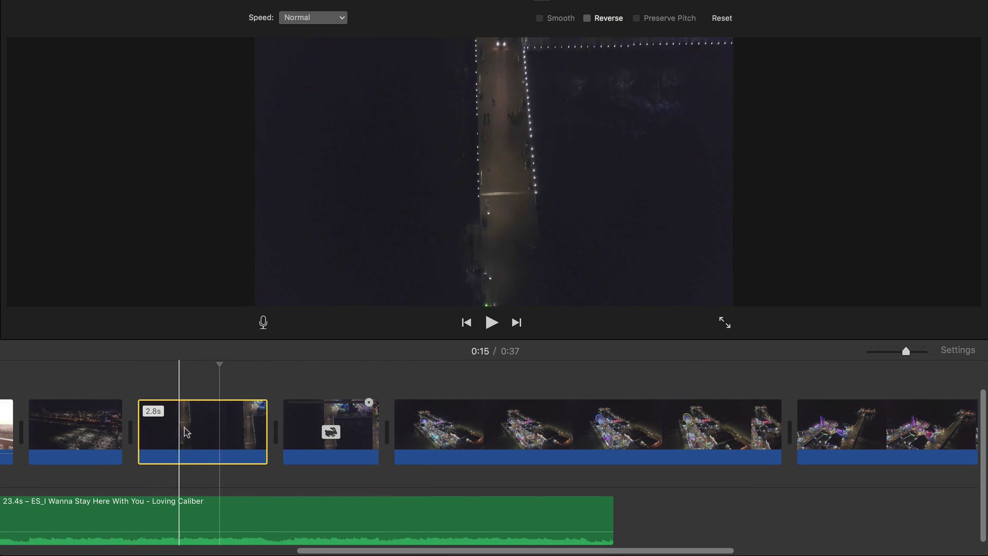
key("Delete")
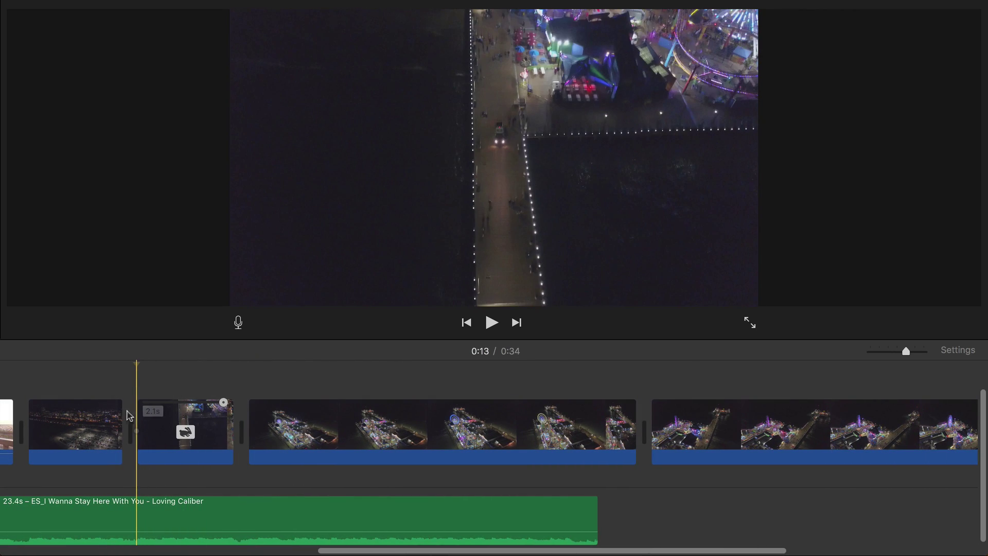
Play the sped-up overhead pier piece and set its speed back to Normal.
key("space")
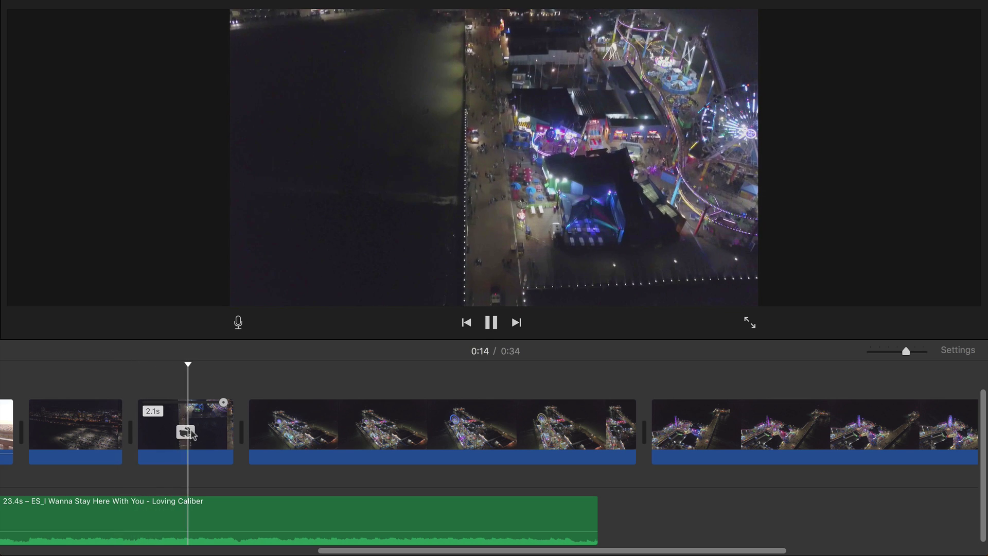
left_click(195, 432)
left_click(330, 19)
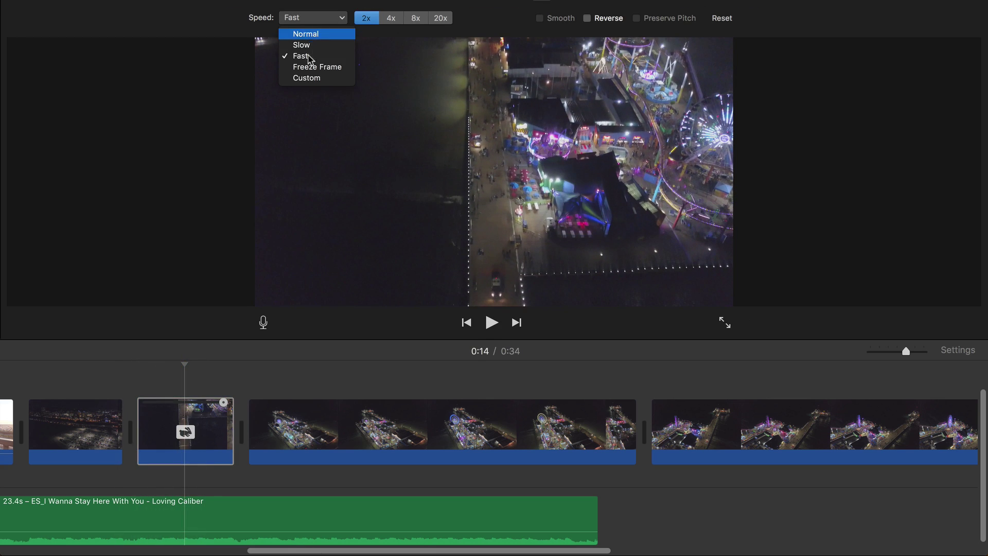
left_click(306, 34)
Play the overhead pier clip, trim its end to make it 3.8 s long and play across the cut.
scroll(247, 412, "left", 3)
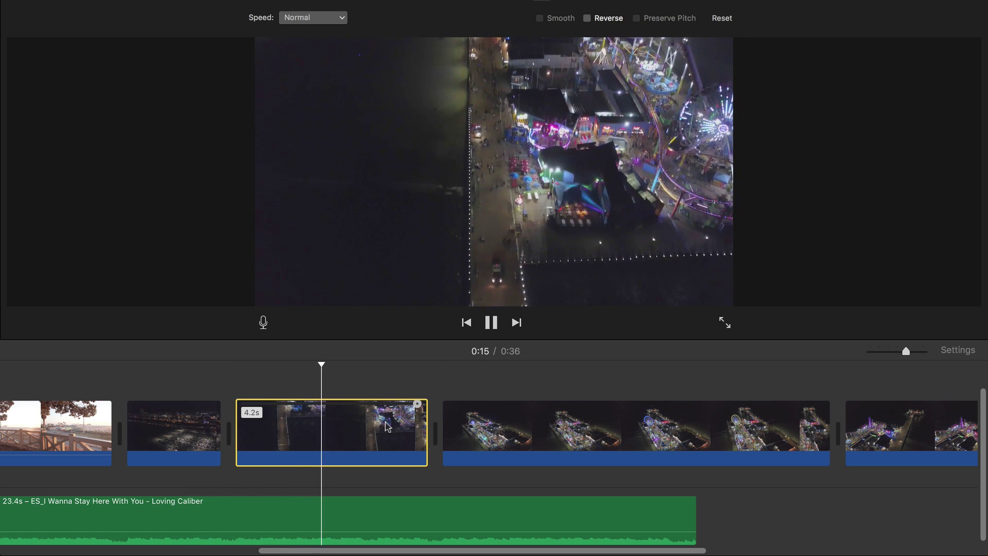
key("space")
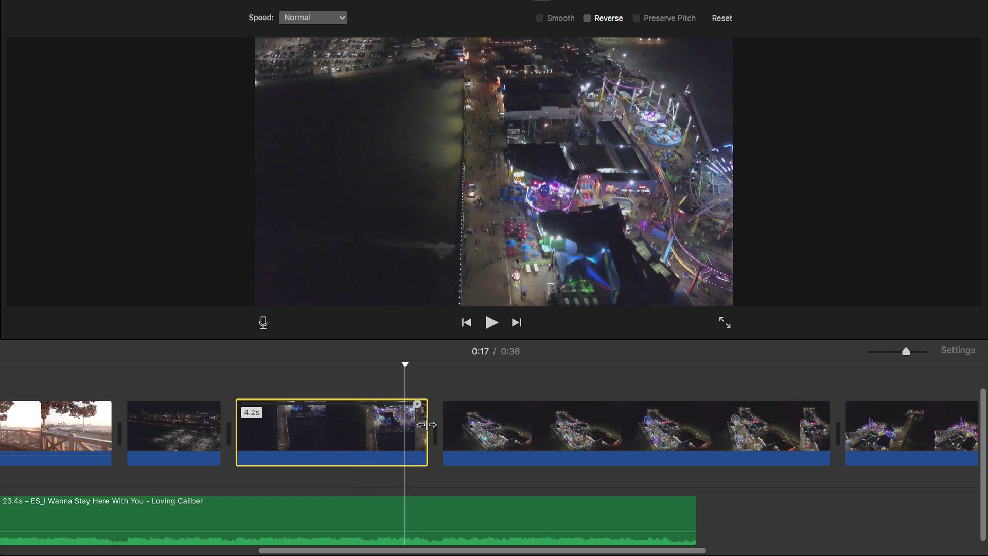
left_click_drag(427, 425, 407, 424)
key("space")
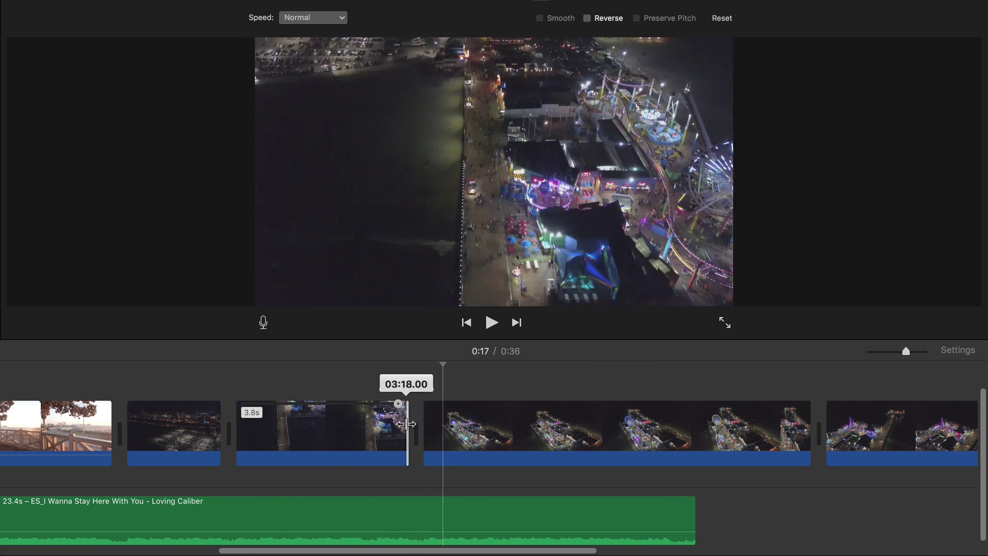
key("space")
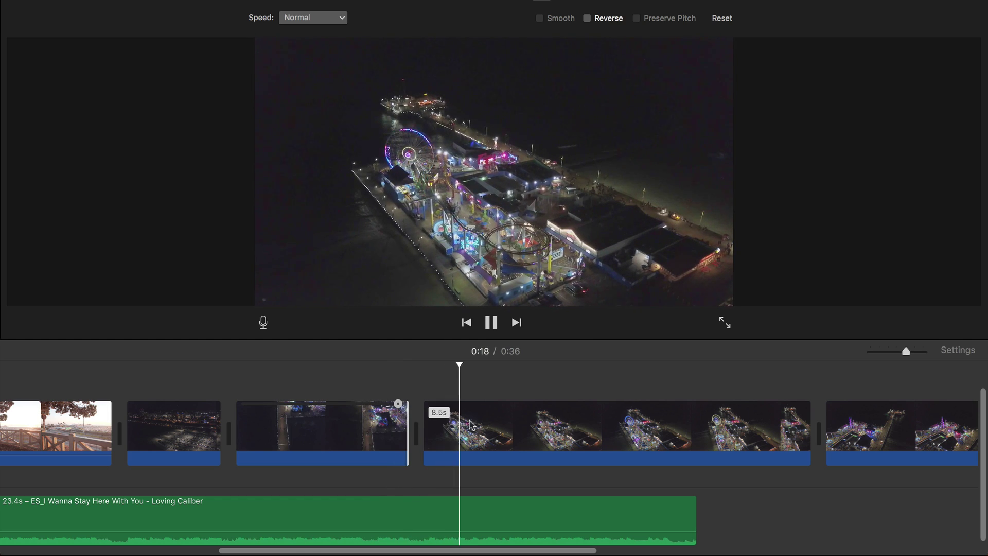
Play the opening of the 8.5 s pier clip and split it about 1.7 s in.
left_click(470, 424)
key("space")
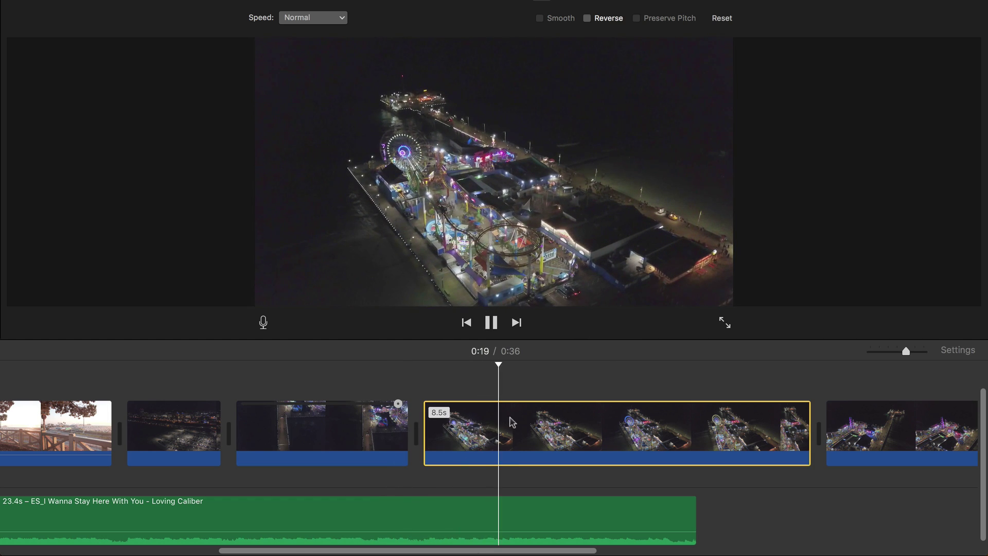
key("space")
scroll(511, 422, "right", 5)
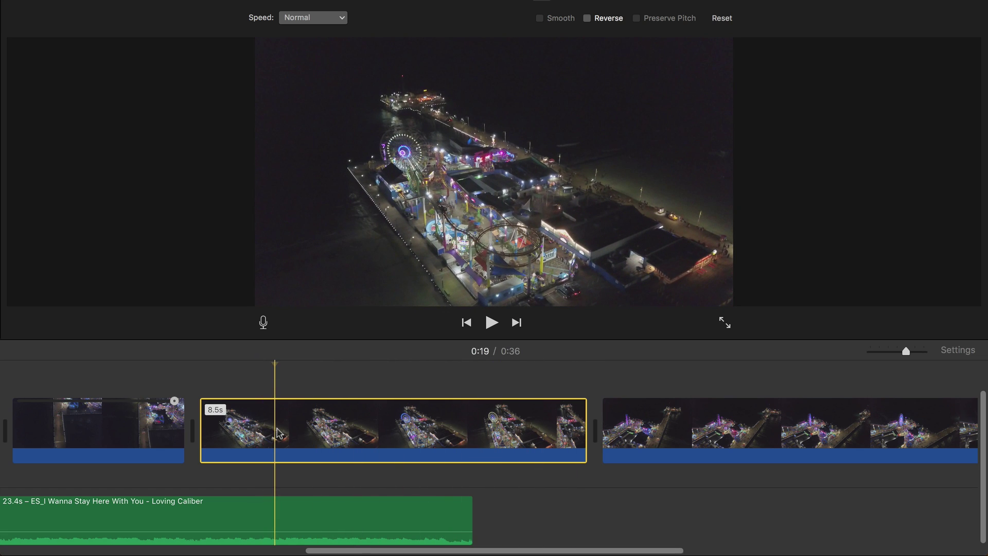
key("super+b")
Set the 6.8 s second piece of the split pier clip to Fast at 4x and play it.
left_click(316, 427)
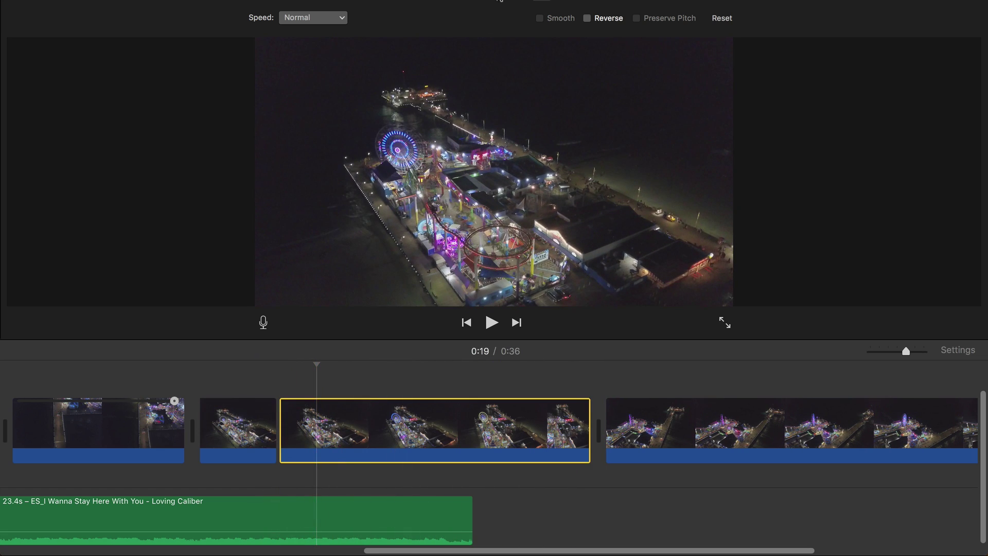
left_click(286, 19)
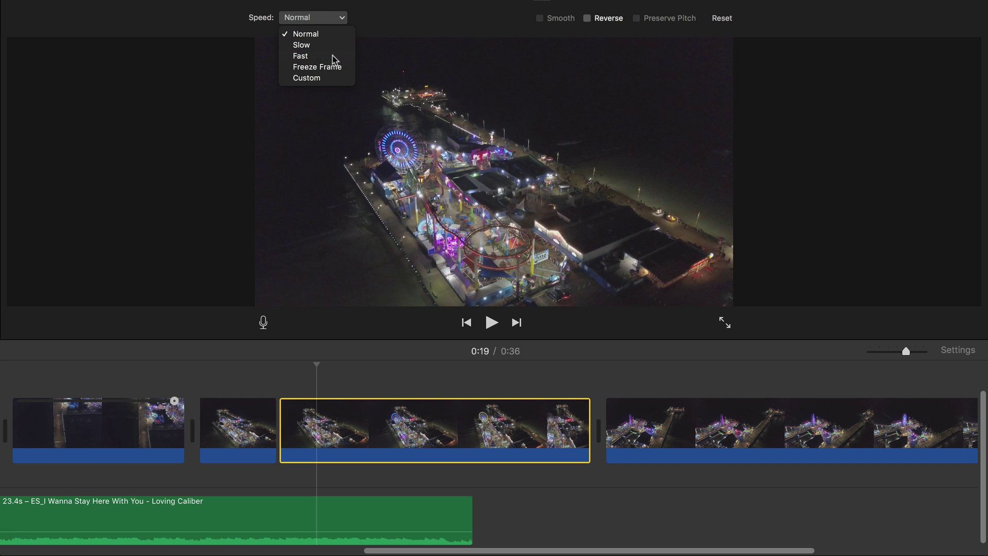
left_click(332, 55)
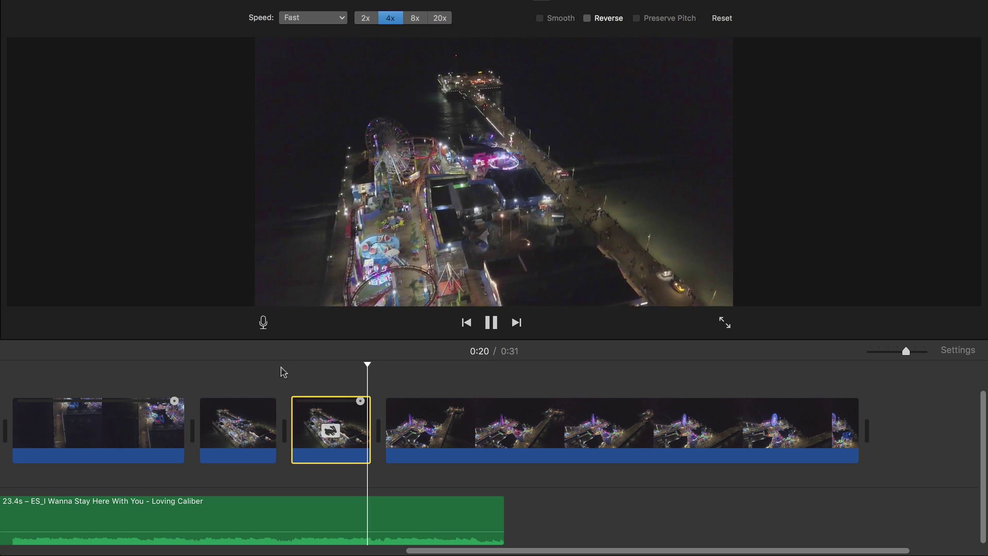
key("space")
Return the second piece of the split pier clip to Normal speed.
left_click(317, 427)
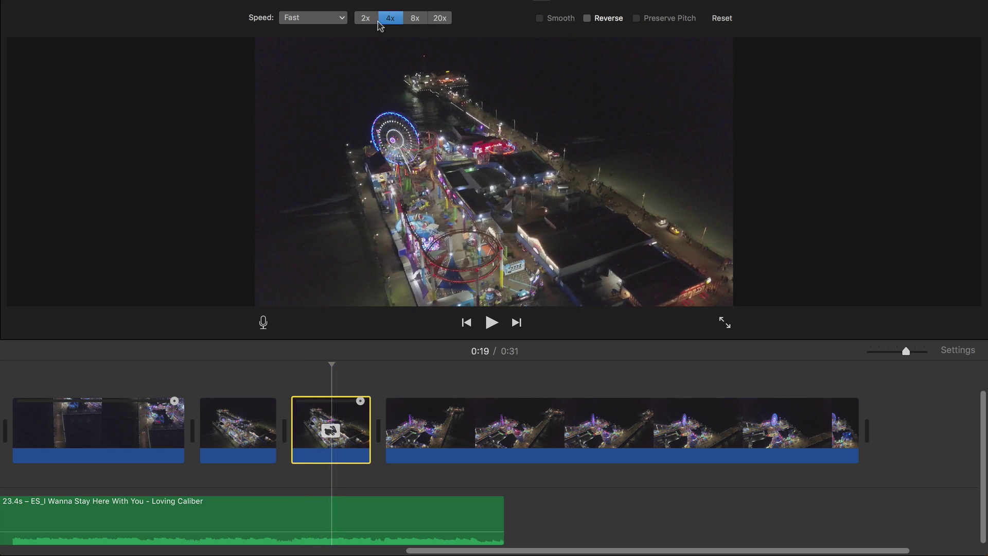
left_click(319, 19)
key("Return")
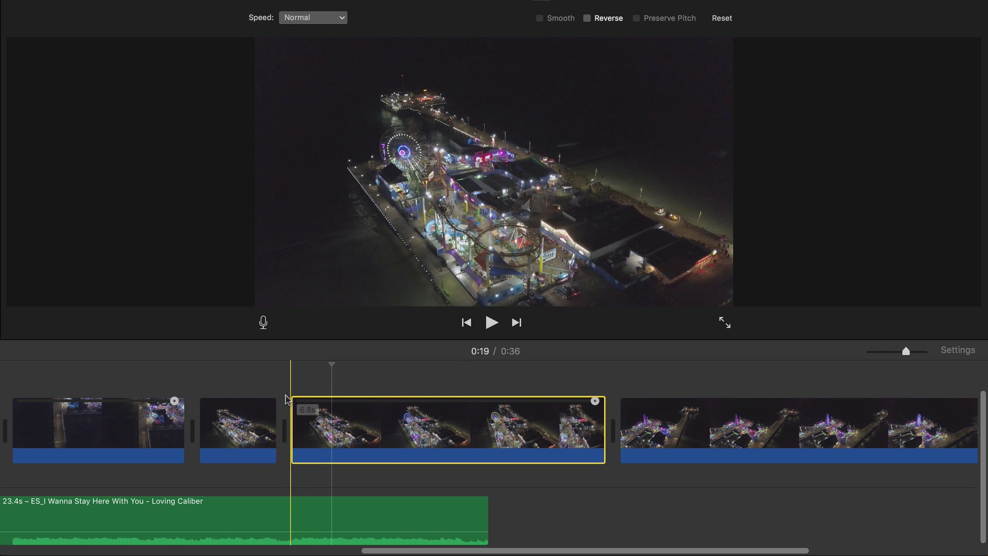
Play and delete the 6.8 s second piece of the pier clip, and play the 10.3 s final pier clip.
key("space")
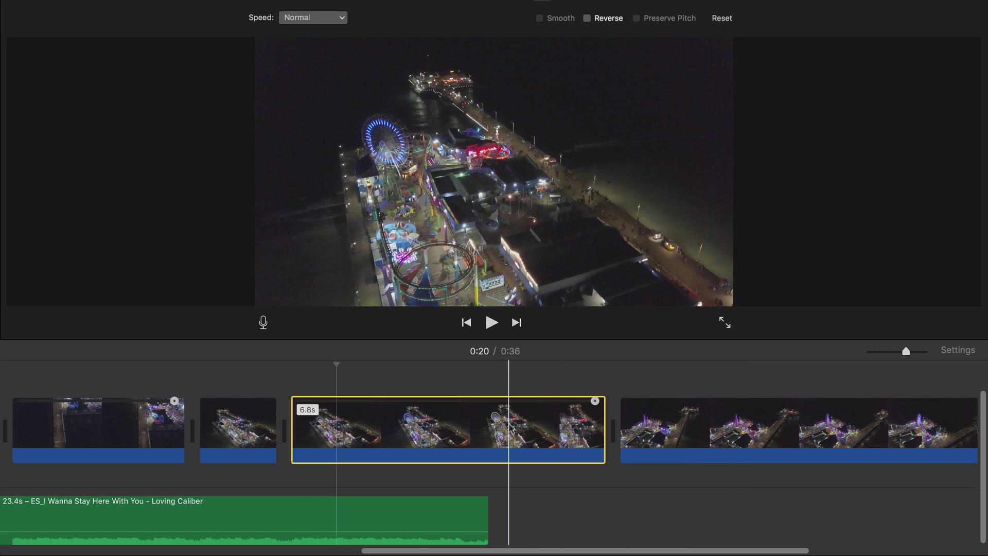
key("Delete")
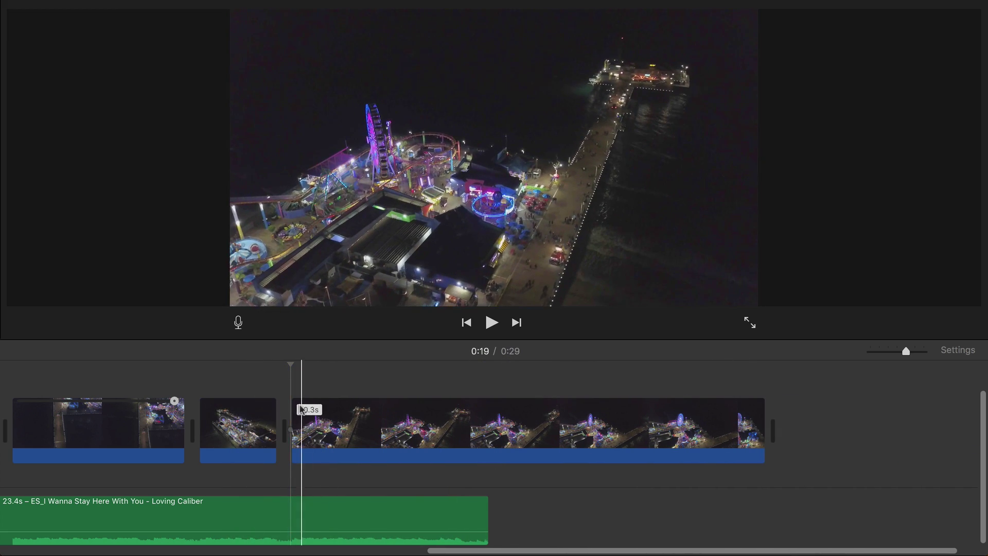
left_click(395, 427)
key("space")
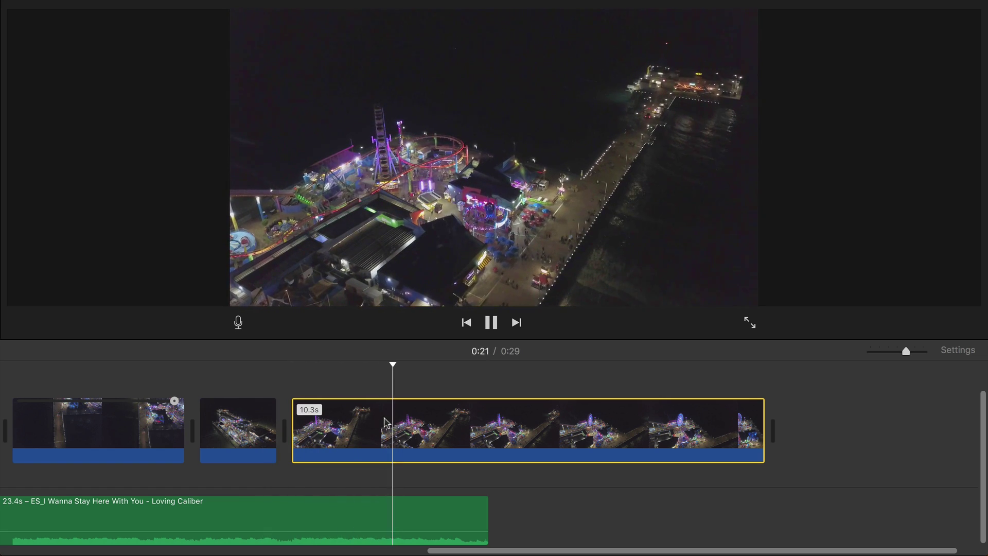
Split the 10.3 s final pier clip about 1 s and 7 s in, and delete the 6.0 s middle piece.
key("space")
left_click(342, 422)
key("super+b")
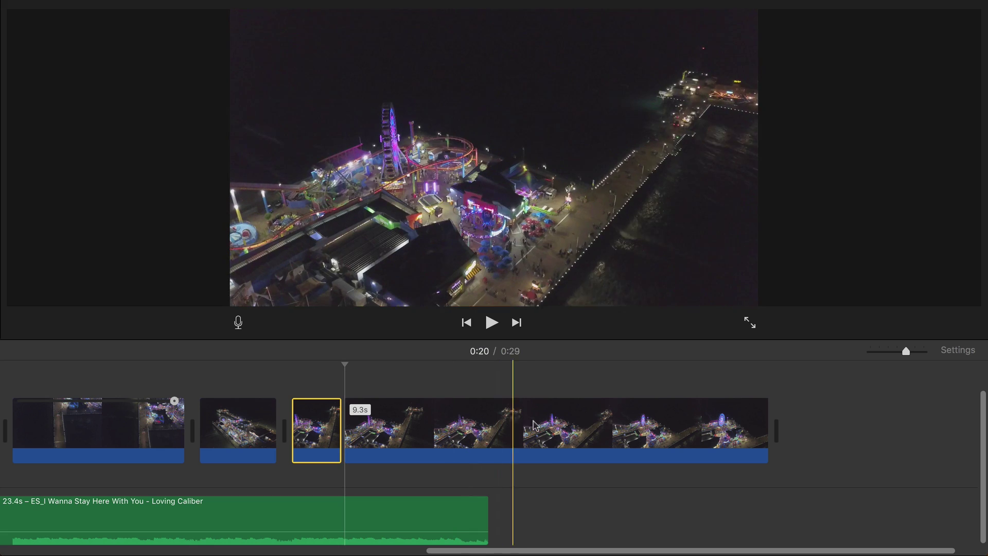
left_click(624, 427)
key("super+b")
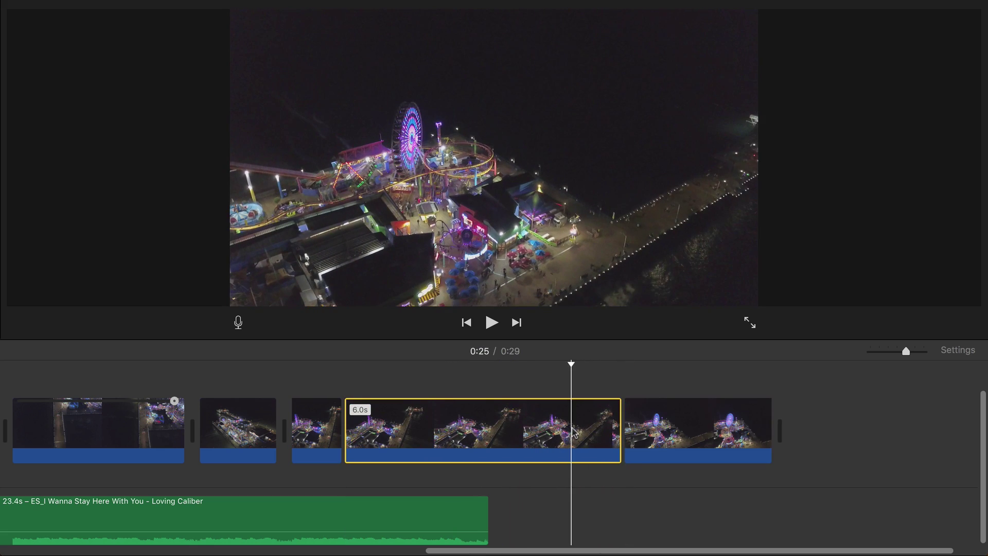
key("Delete")
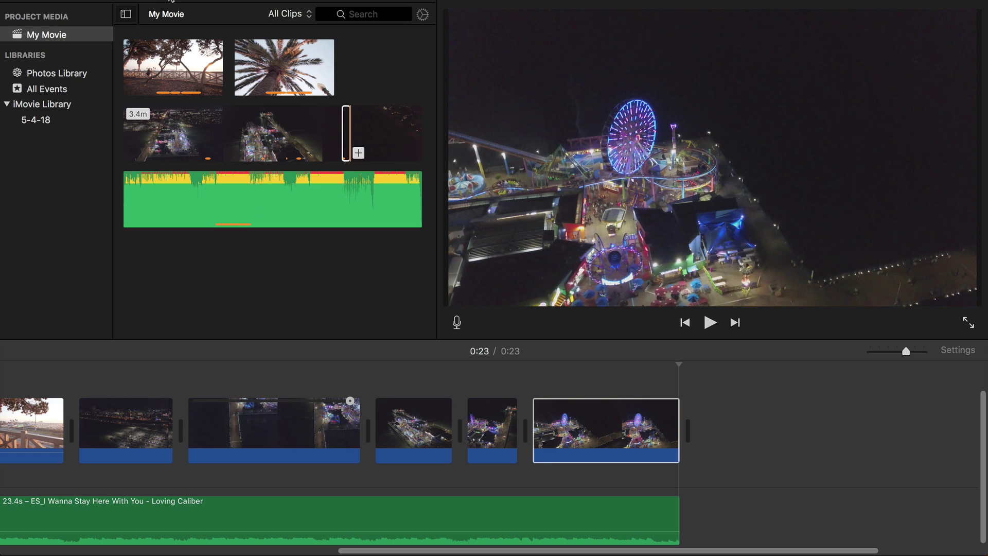
Try Fade to Black transitions after the first palm clip and before the first tree clip.
left_click(321, 1)
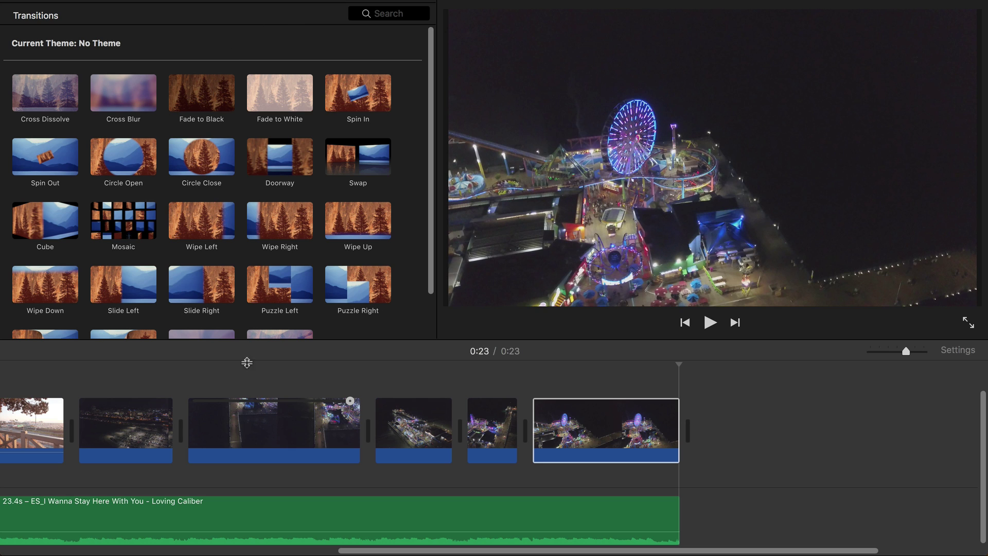
scroll(247, 391, "left", 15)
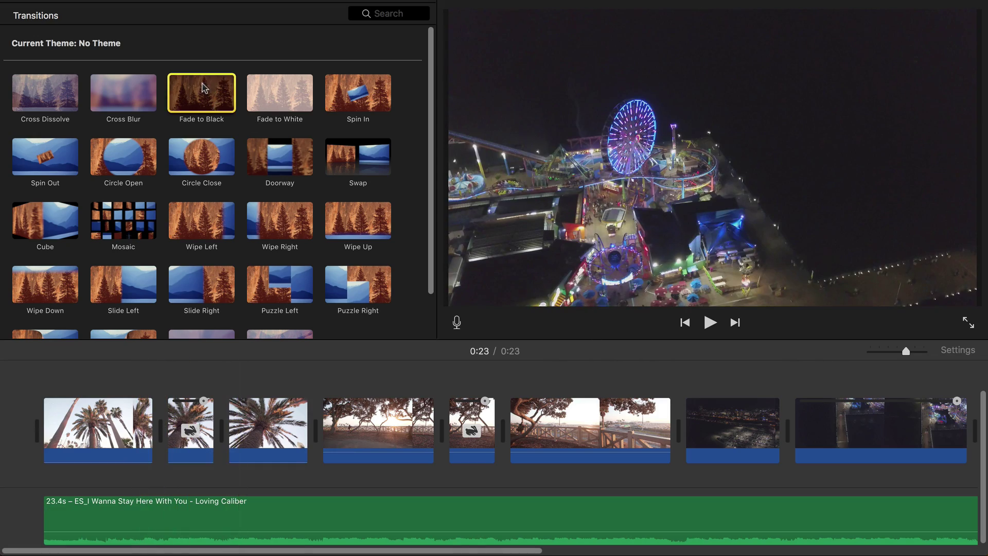
left_click_drag(202, 88, 139, 430)
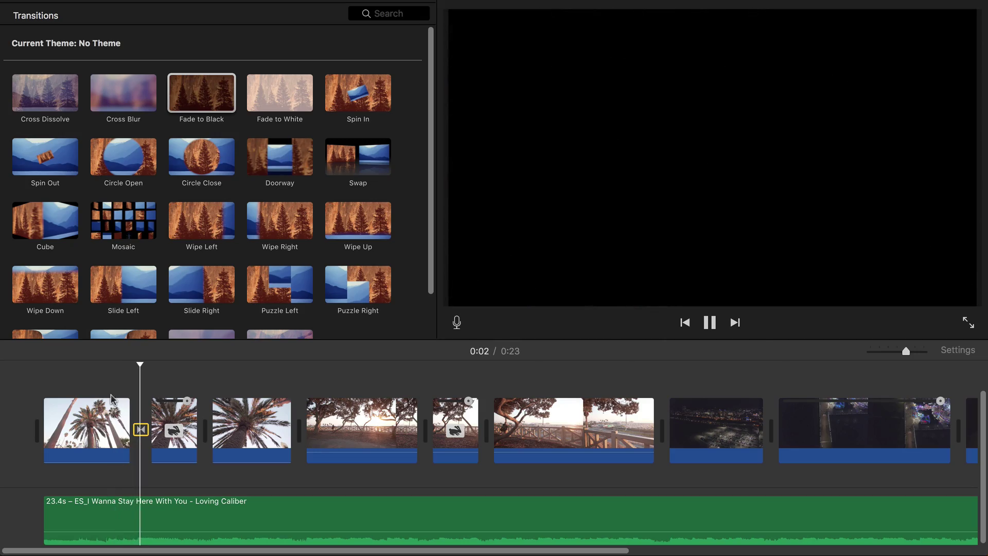
key("space")
key("End")
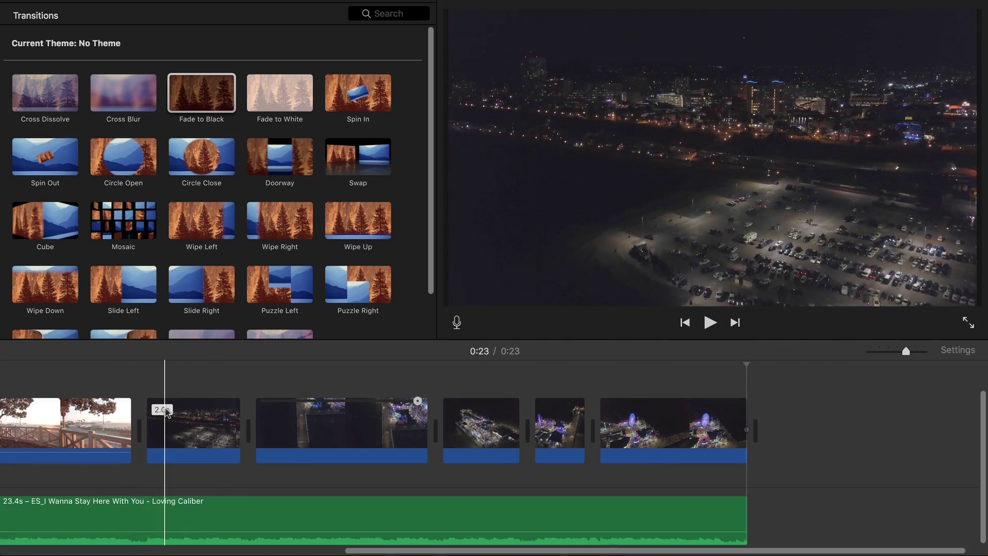
scroll(166, 412, "left", 15)
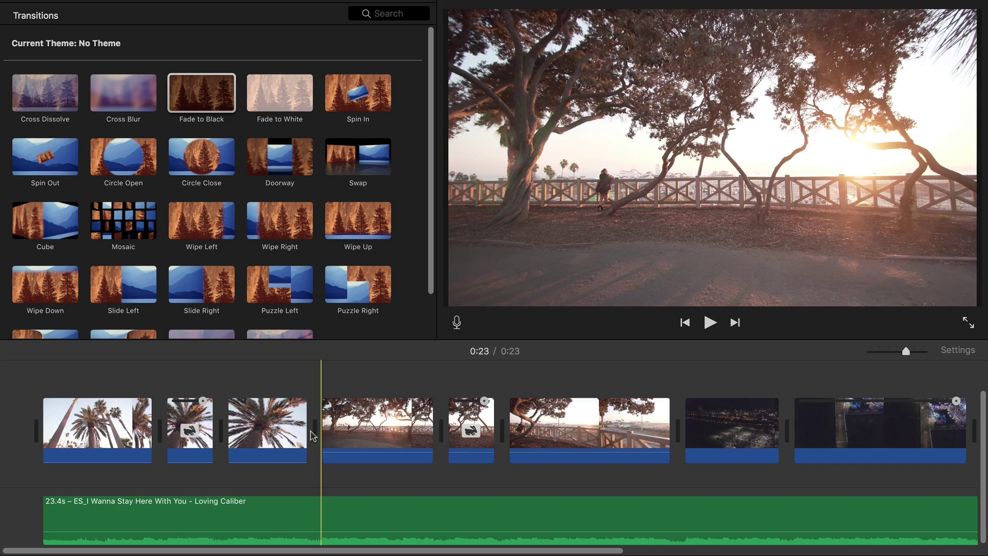
left_click_drag(201, 94, 295, 429)
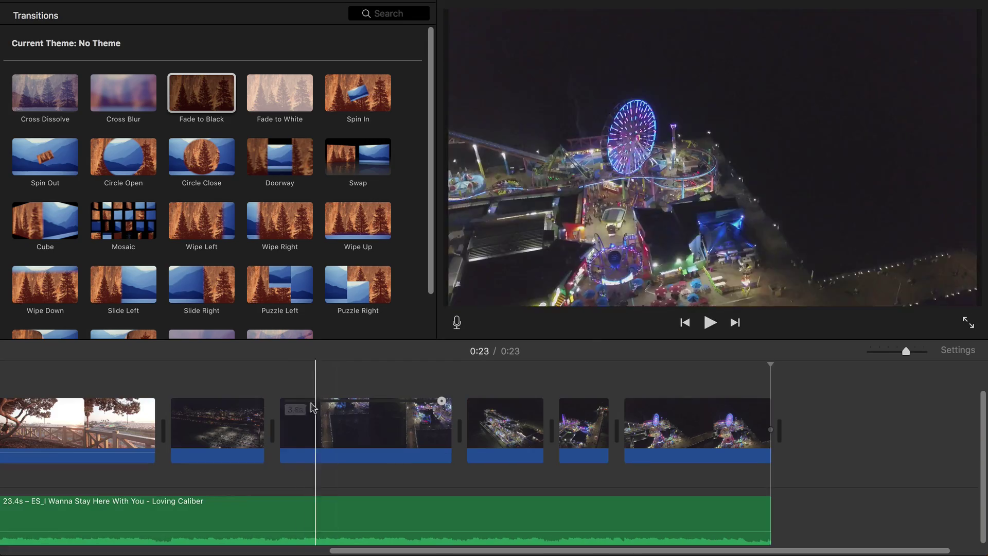
Add Fade to Black transitions between the fence clip and the night parking-lot clip and at the end of the final Ferris wheel clip.
scroll(197, 399, "left", 5)
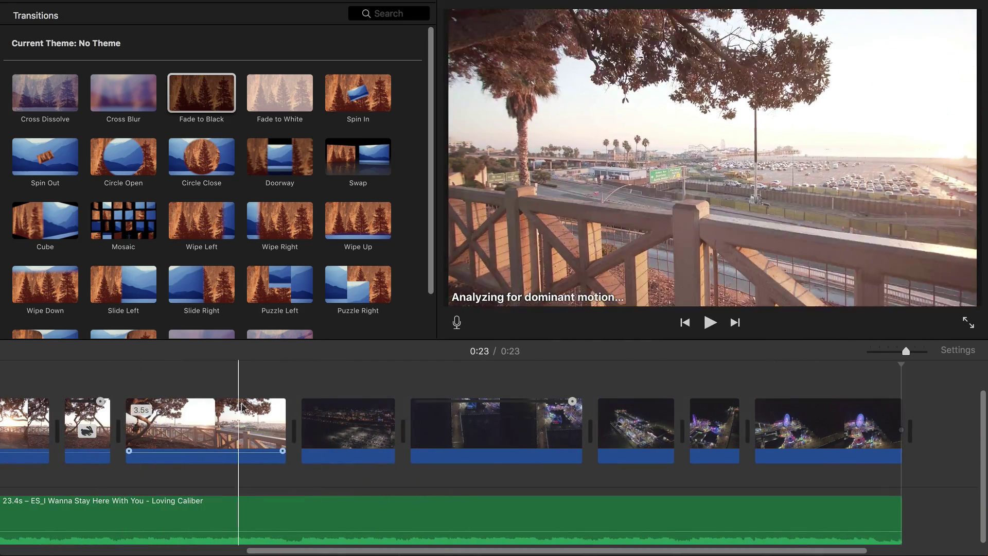
left_click_drag(208, 90, 269, 433)
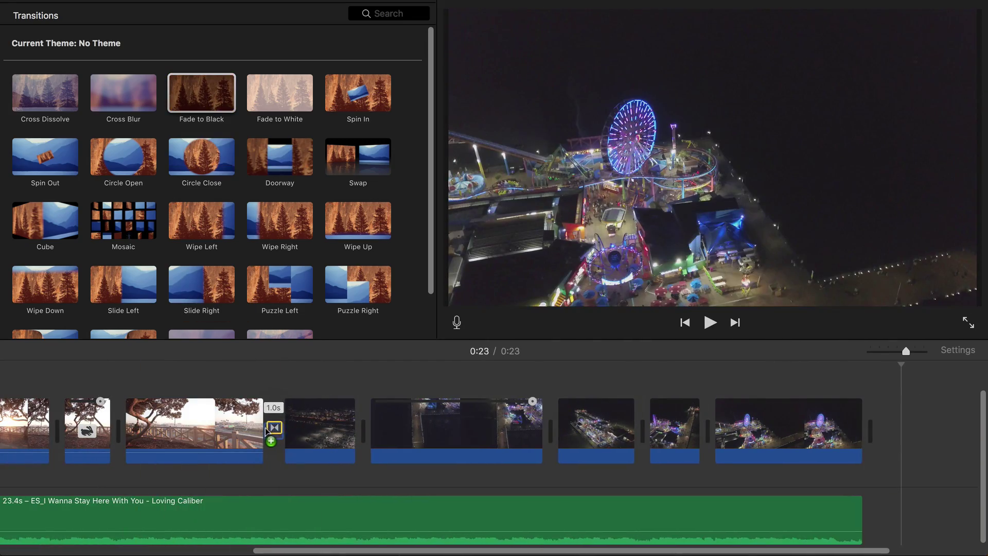
key("space")
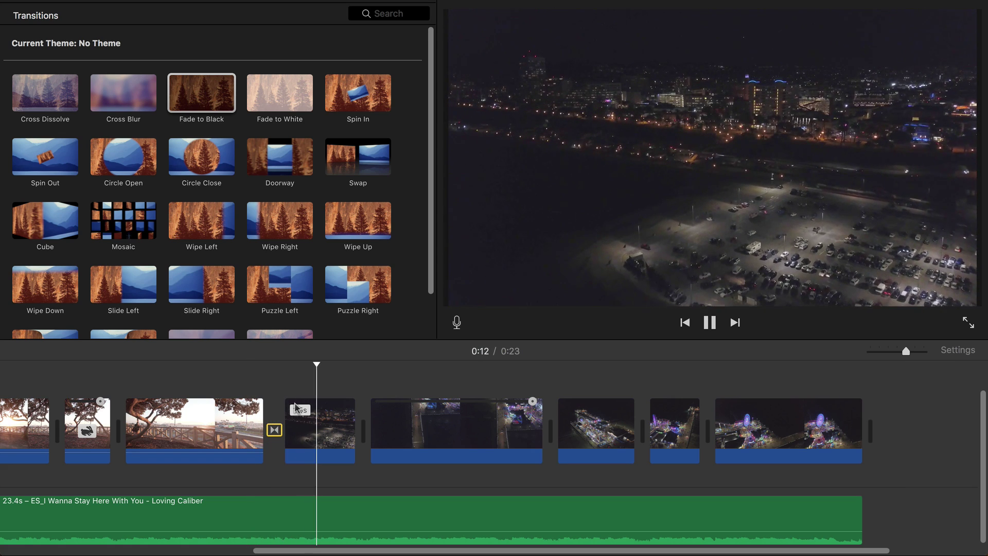
key("space")
left_click_drag(200, 95, 839, 433)
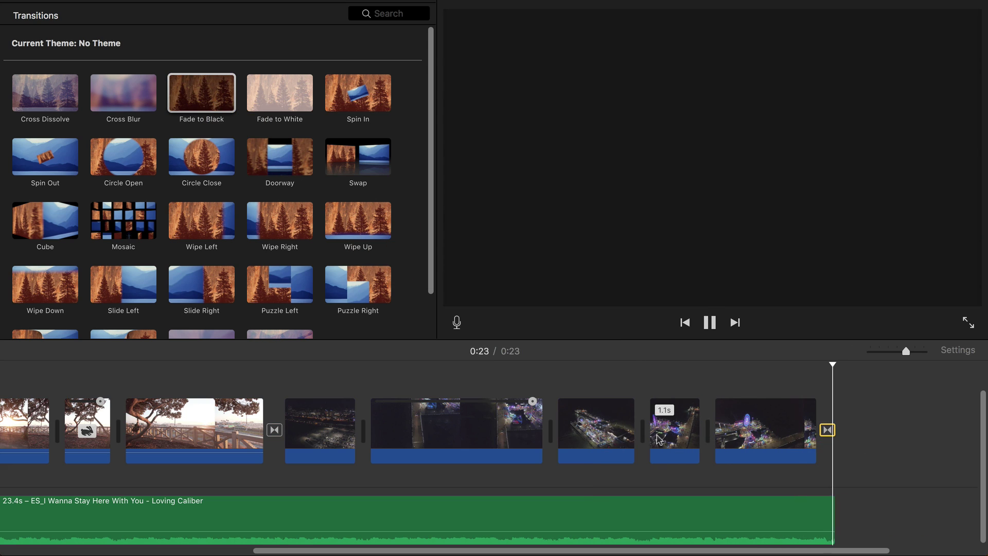
Add the Zoom title above the opening palm clips at the very start of the movie.
scroll(604, 429, "left", 10)
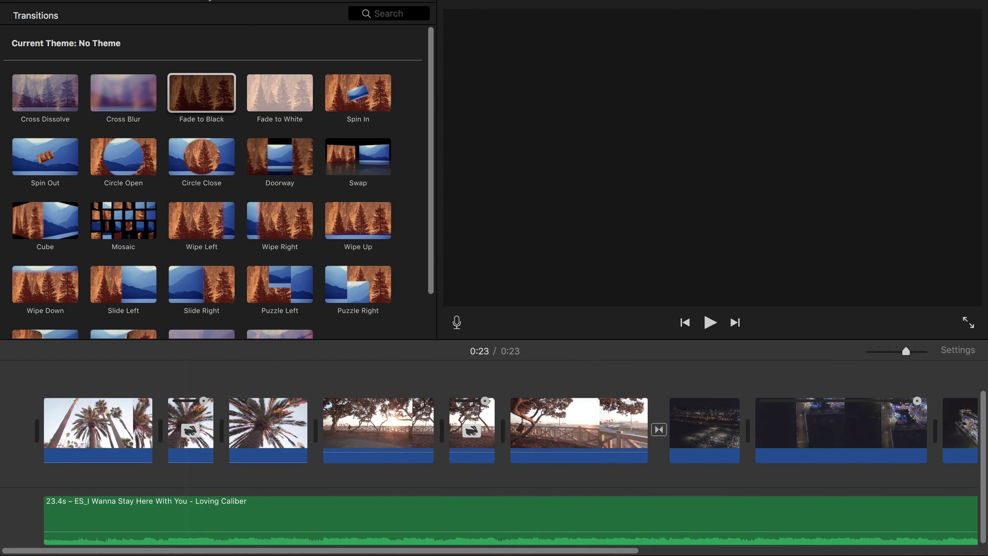
key("super+3")
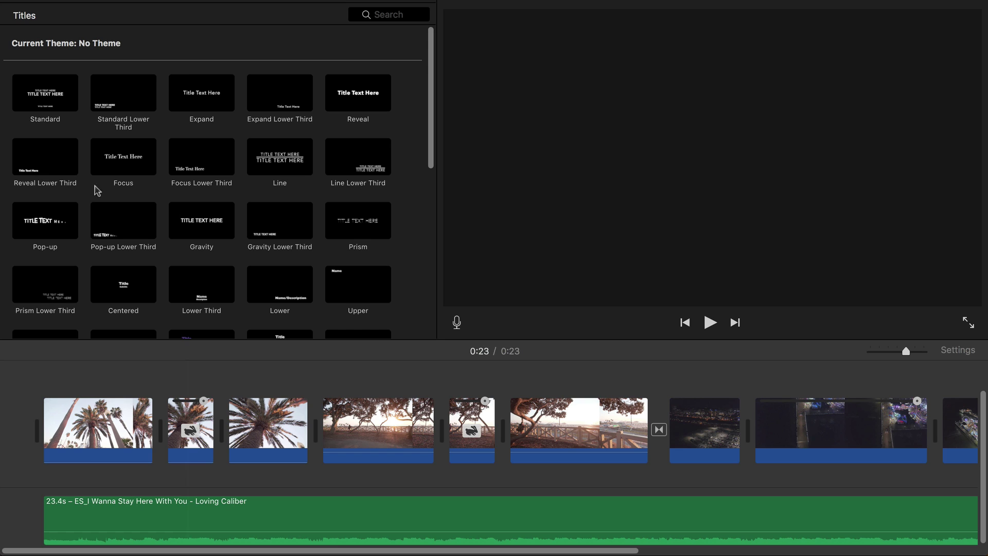
scroll(288, 245, "down", 5)
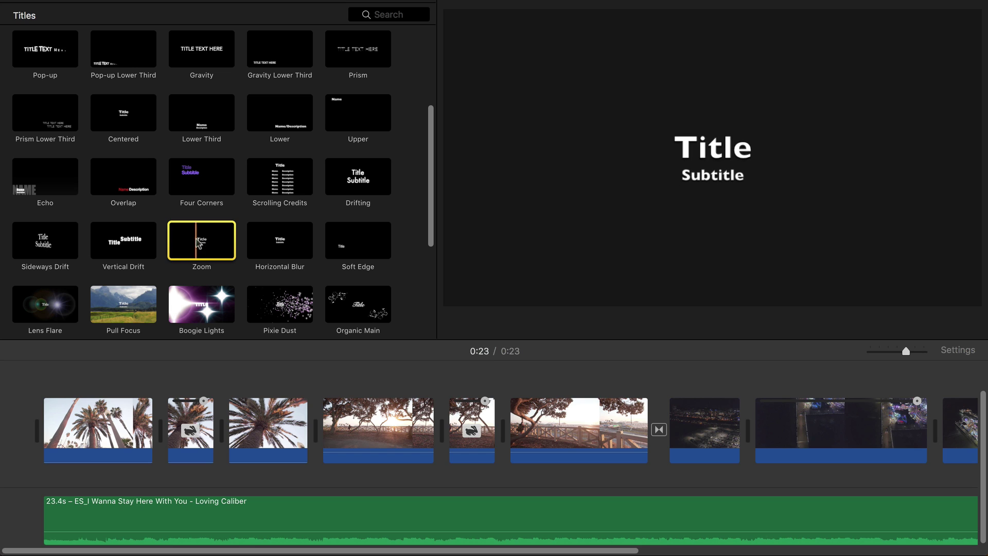
left_click_drag(181, 247, 88, 372)
scroll(230, 115, "up", 5)
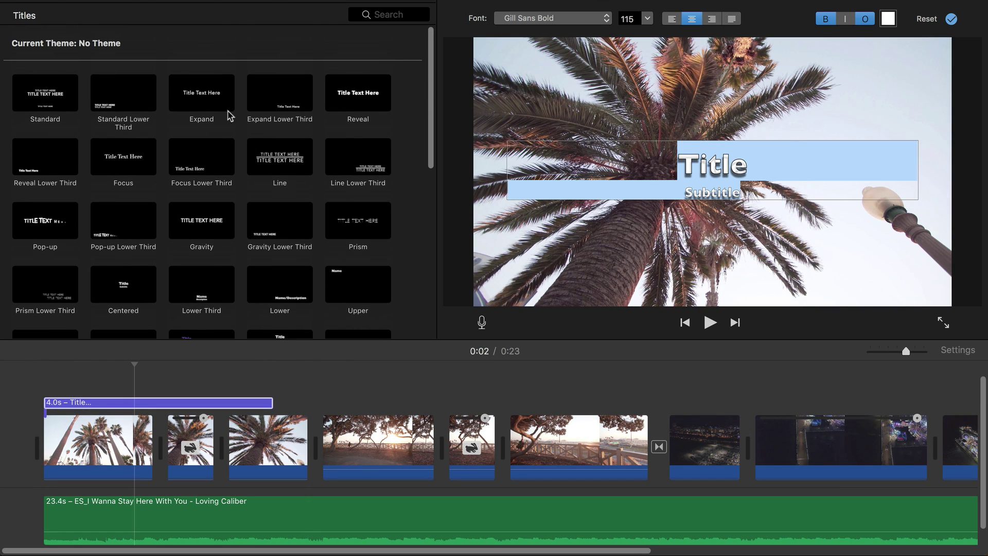
left_click(115, 1)
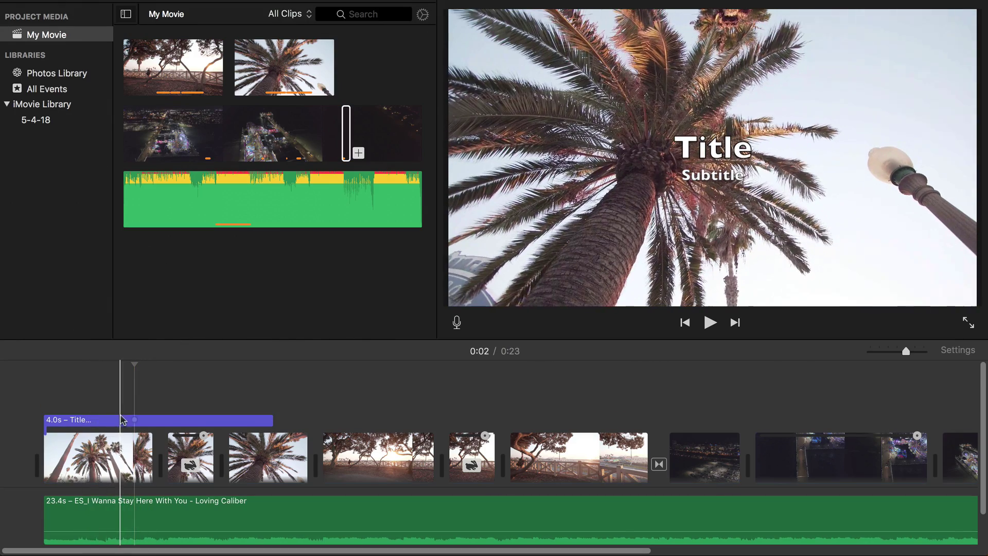
Replace the title and subtitle text of the opening title with SANTA MONICA, CA.
left_click(119, 419)
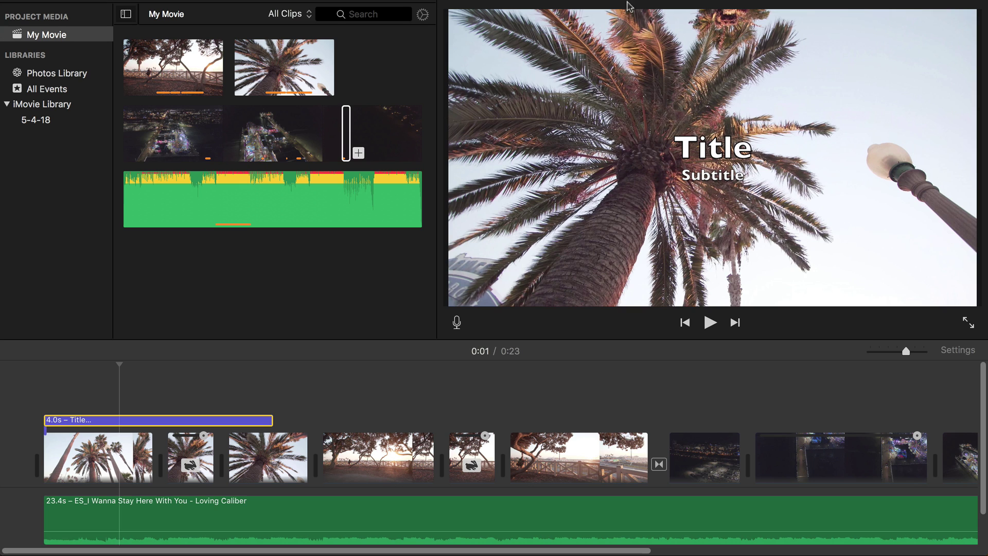
double_click(106, 421)
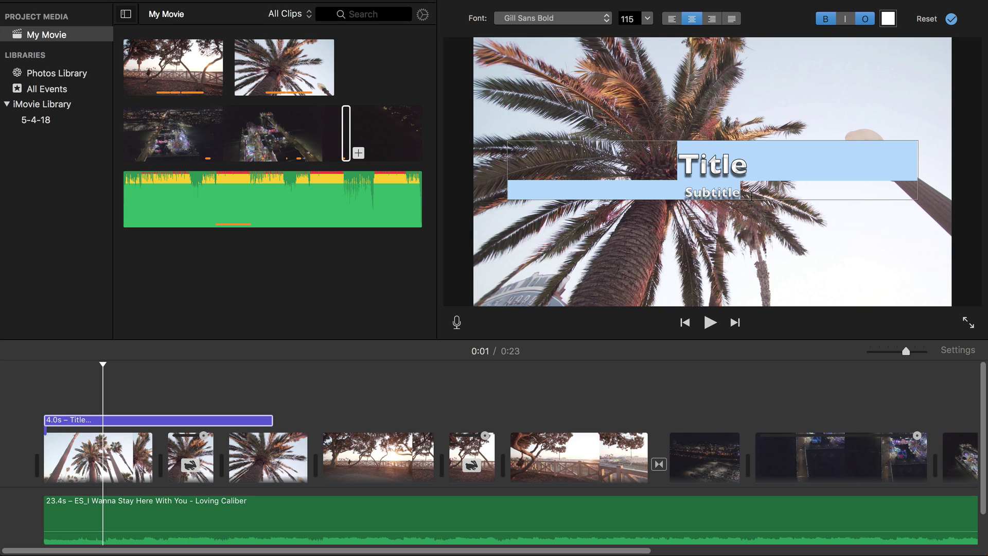
type("S")
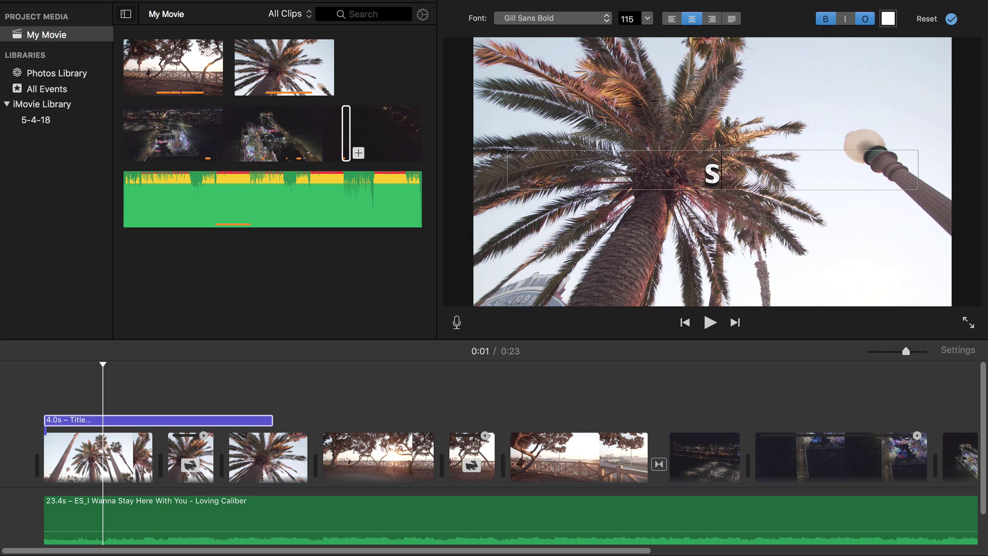
type("ANTA MONICA")
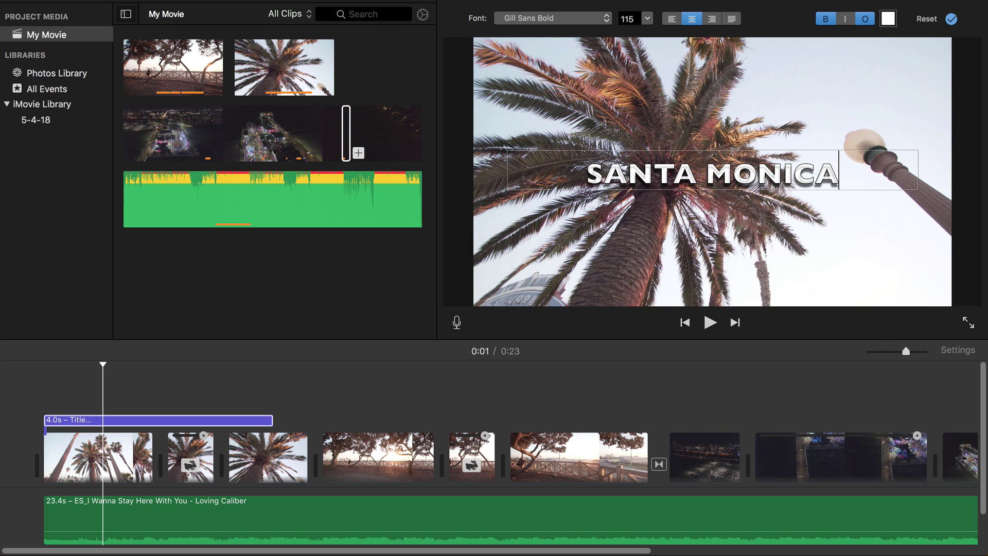
type(", CA")
Remove the bold and outline styles from the whole title text and set its font to Didot.
key("super+a")
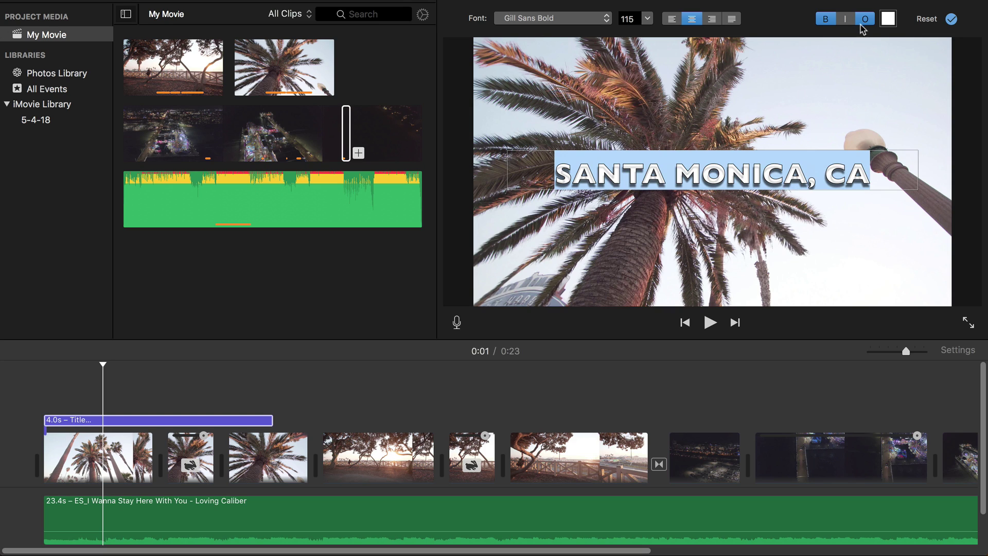
left_click(824, 20)
left_click(865, 19)
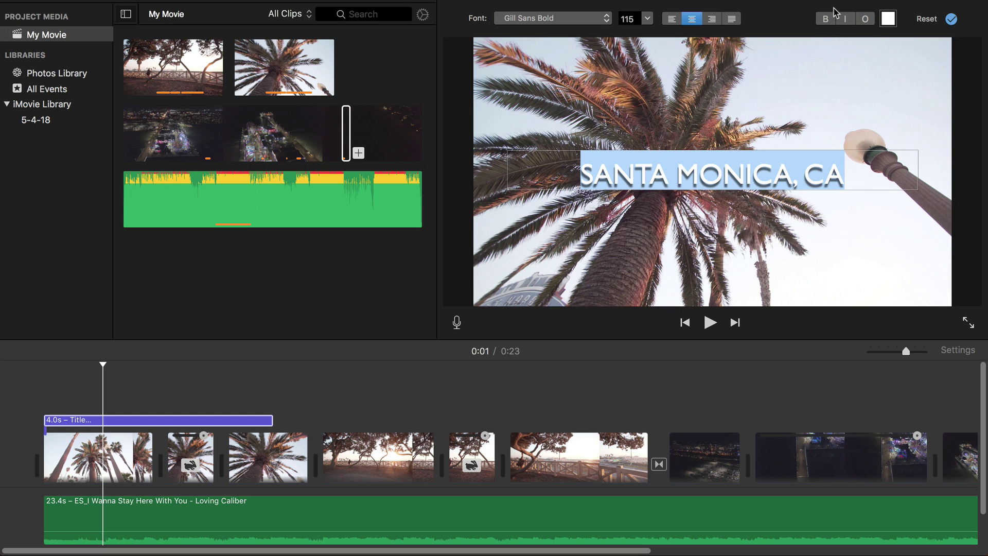
left_click(590, 18)
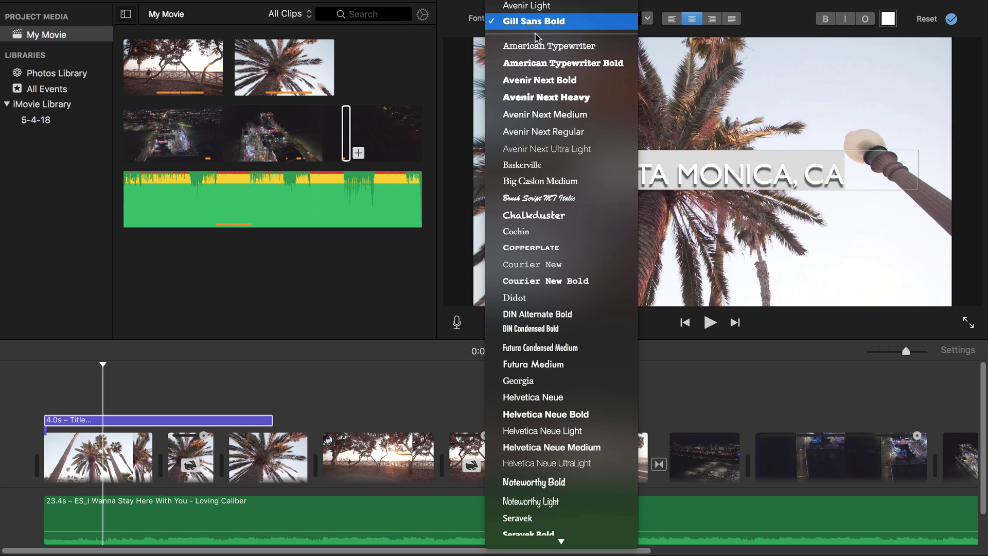
left_click(529, 304)
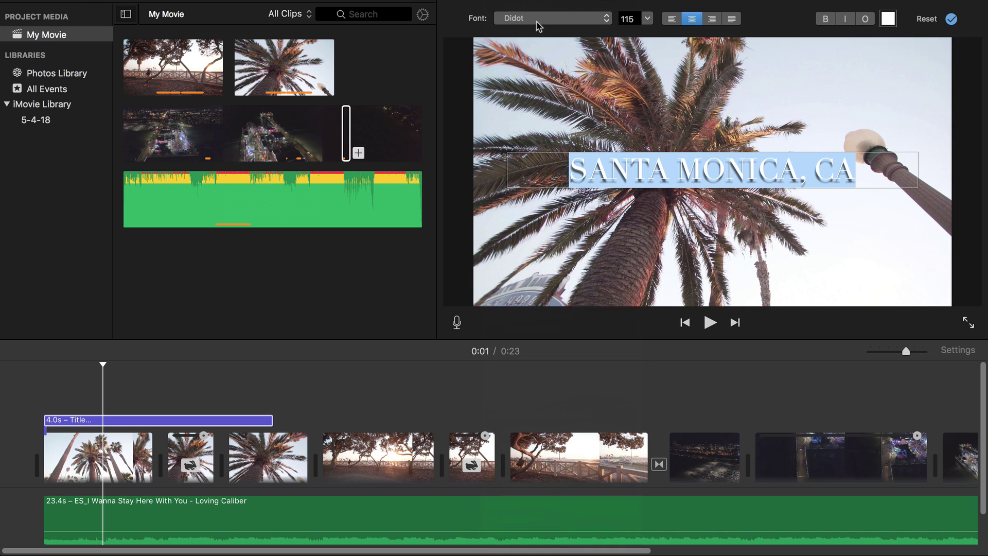
Set the font size of the SANTA MONICA, CA title to 80 and finish editing it.
left_click(672, 170)
triple_click(677, 159)
left_click(649, 18)
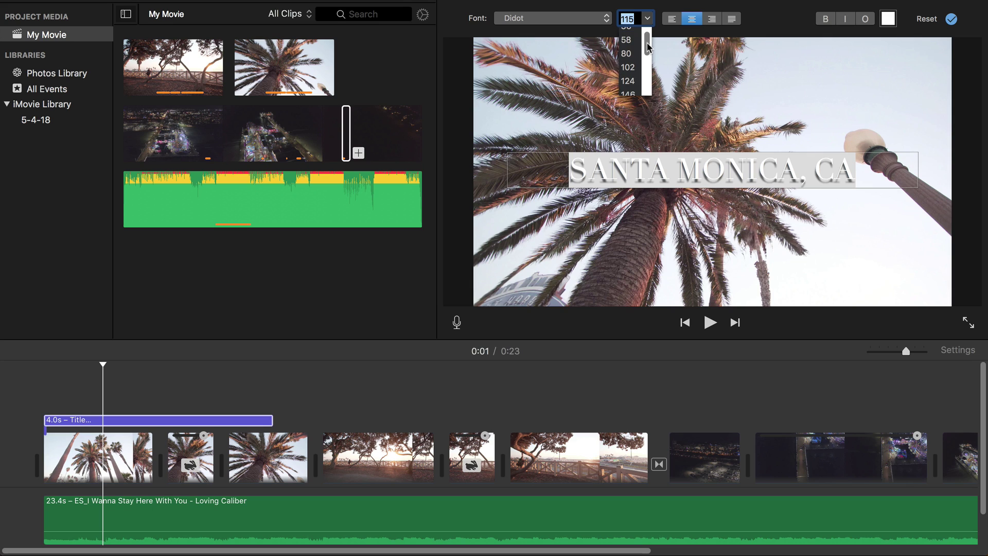
left_click(637, 45)
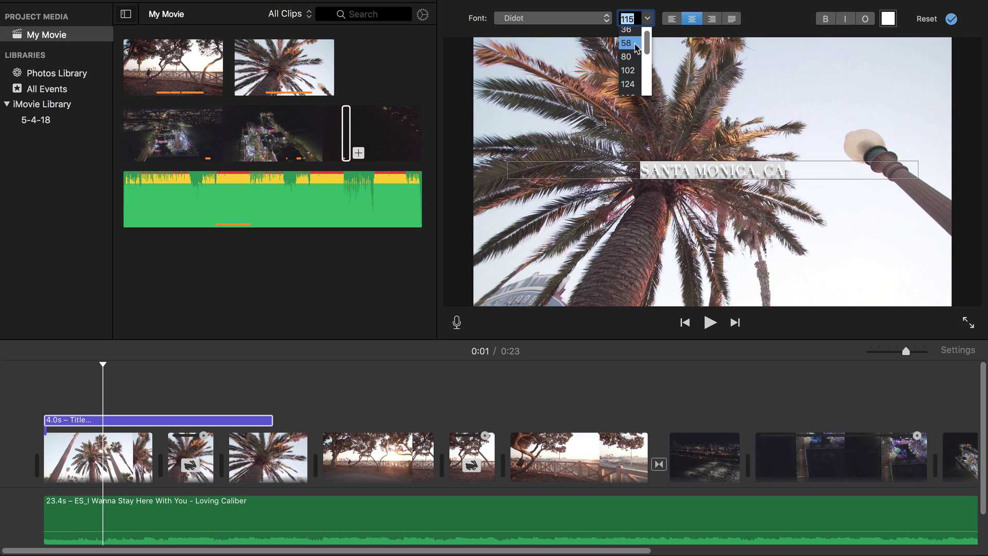
left_click(649, 19)
left_click(635, 51)
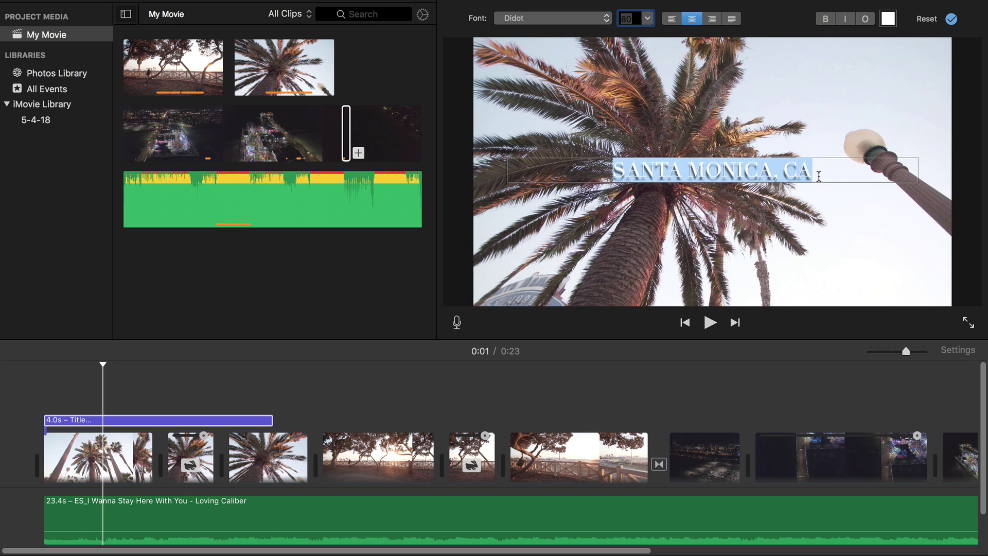
left_click(557, 268)
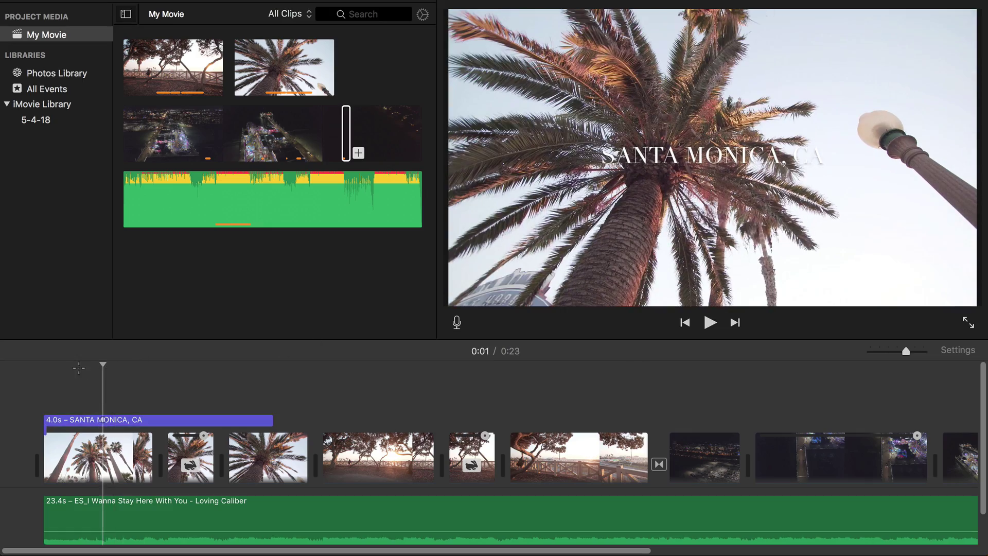
left_click(135, 421)
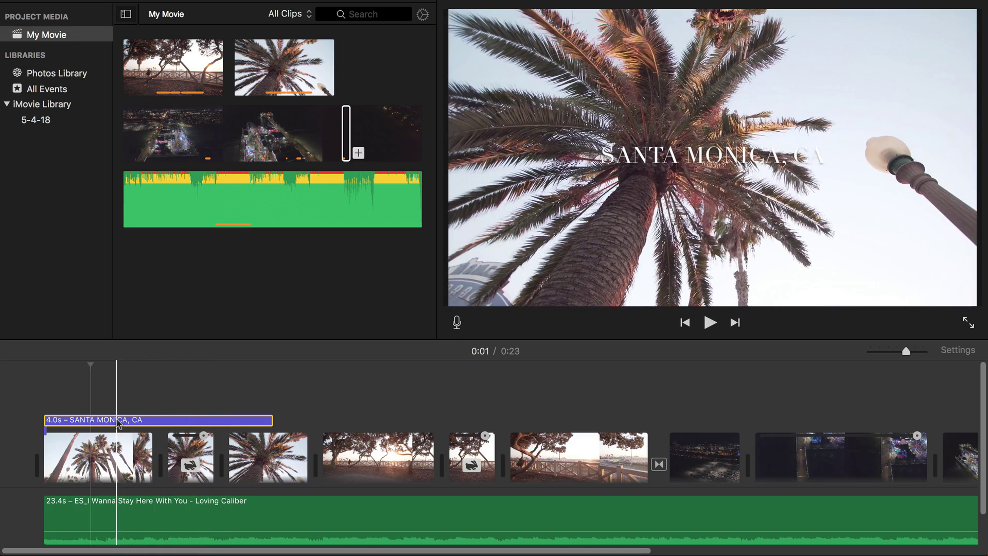
left_click(100, 399)
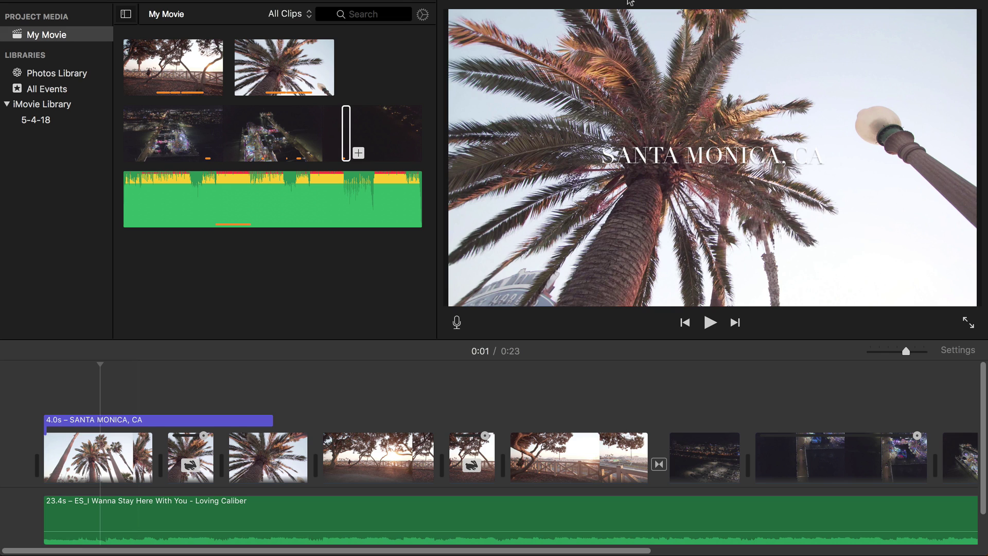
Try a different font for the SANTA MONICA, CA title and preview it over the opening palm clips.
left_click(117, 421)
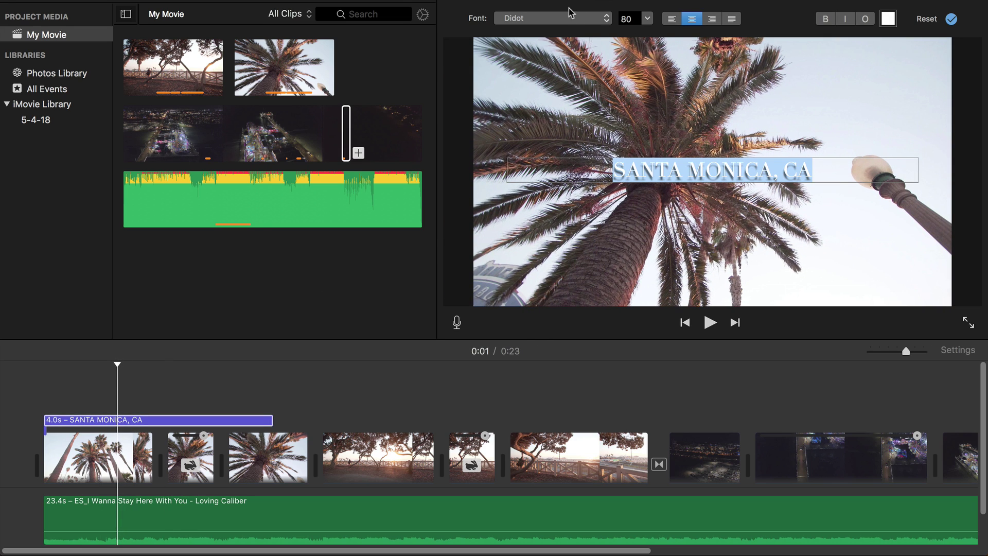
left_click(562, 22)
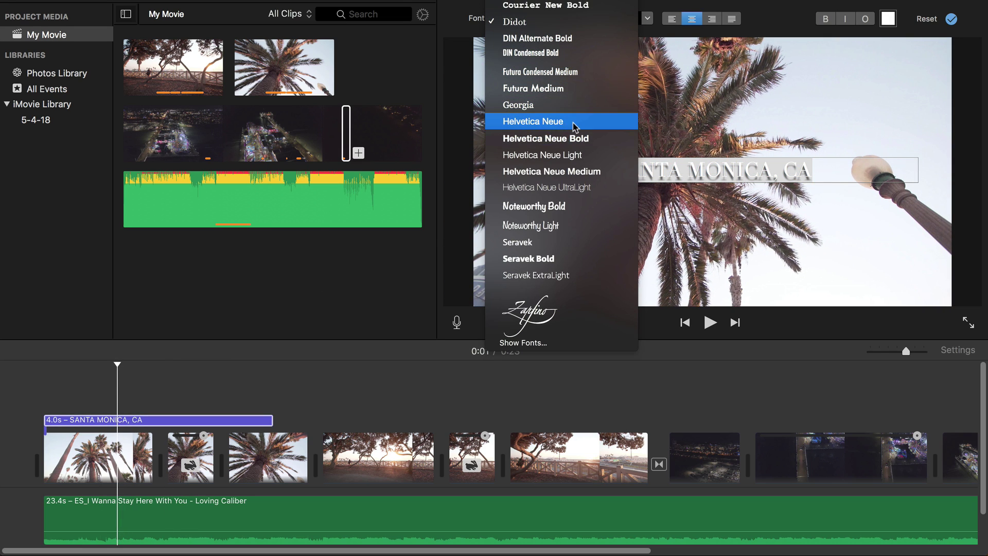
scroll(572, 134, "up", 5)
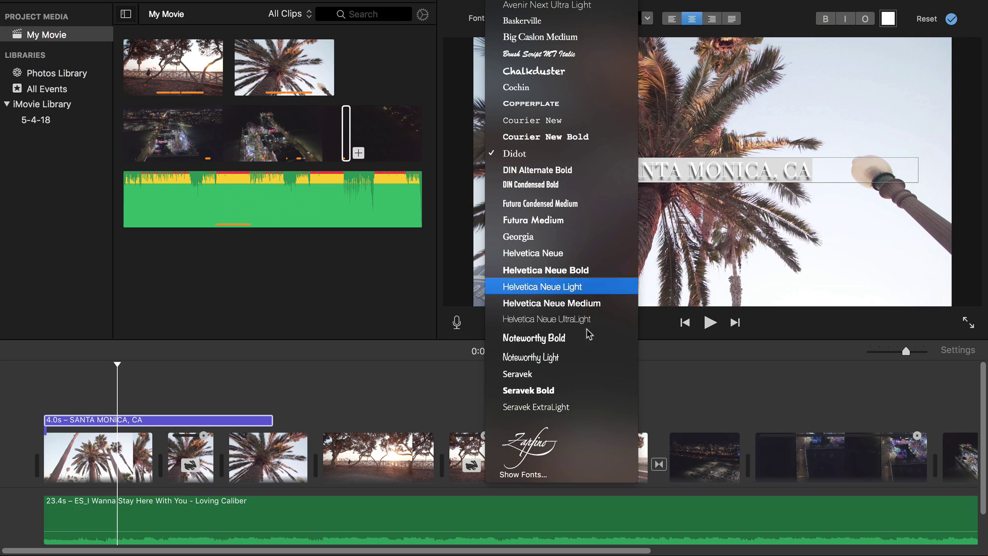
scroll(585, 215, "up", 3)
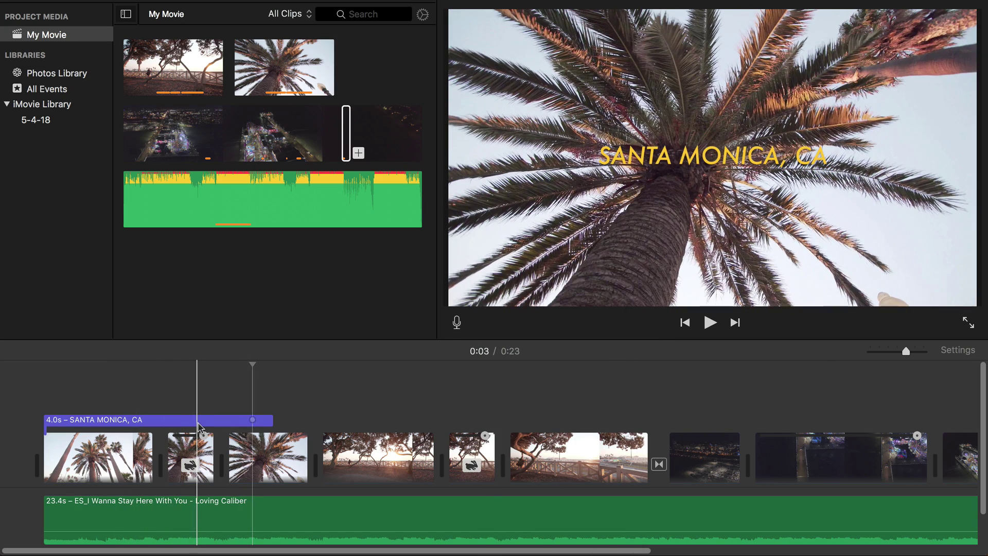
left_click(198, 422)
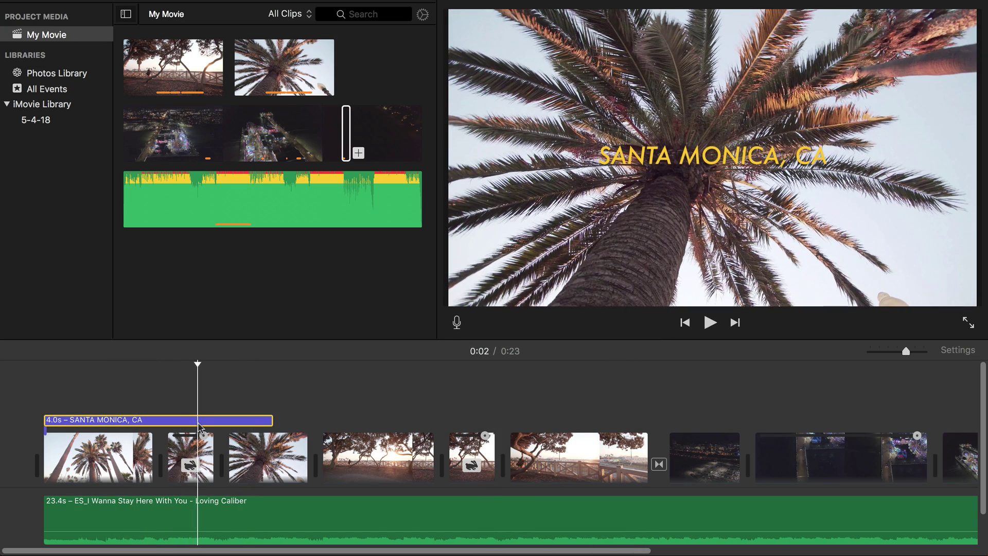
key("backslash")
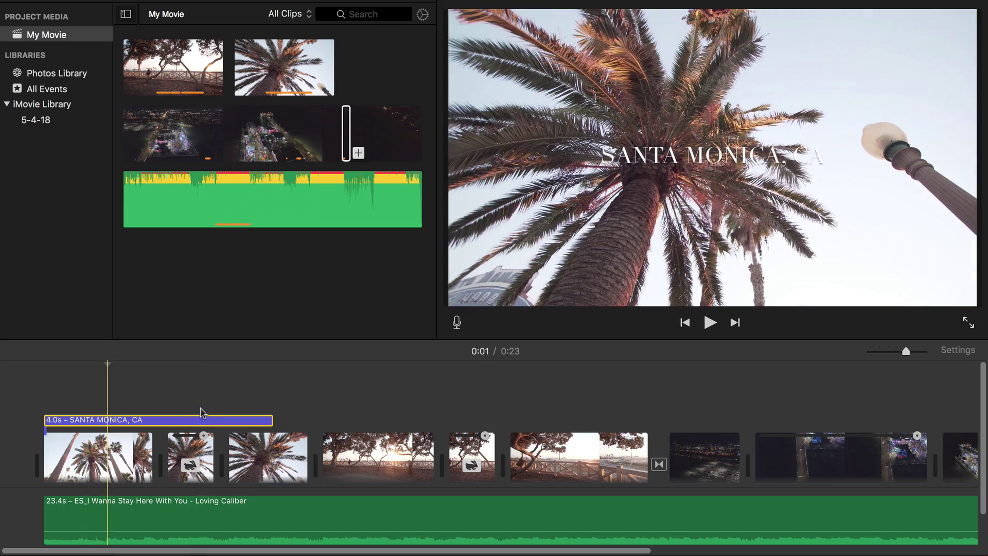
left_click(172, 383)
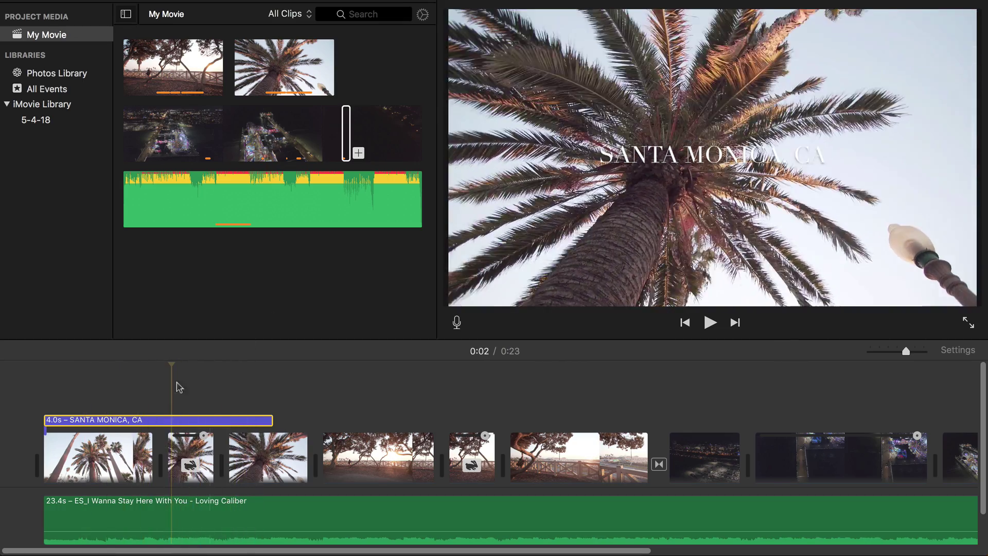
Color the SANTA MONICA, CA title text golden yellow and close the color picker.
double_click(101, 420)
left_click(889, 18)
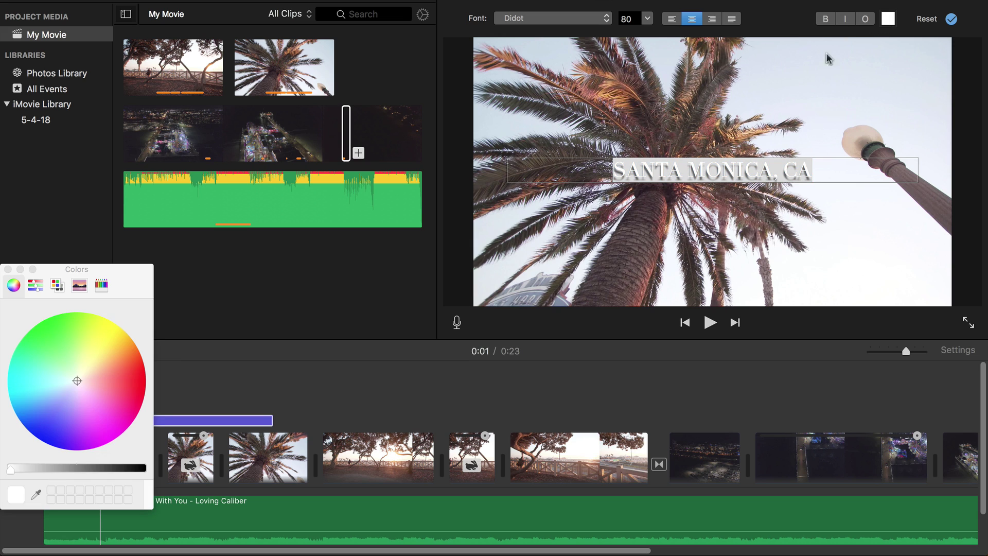
left_click(124, 330)
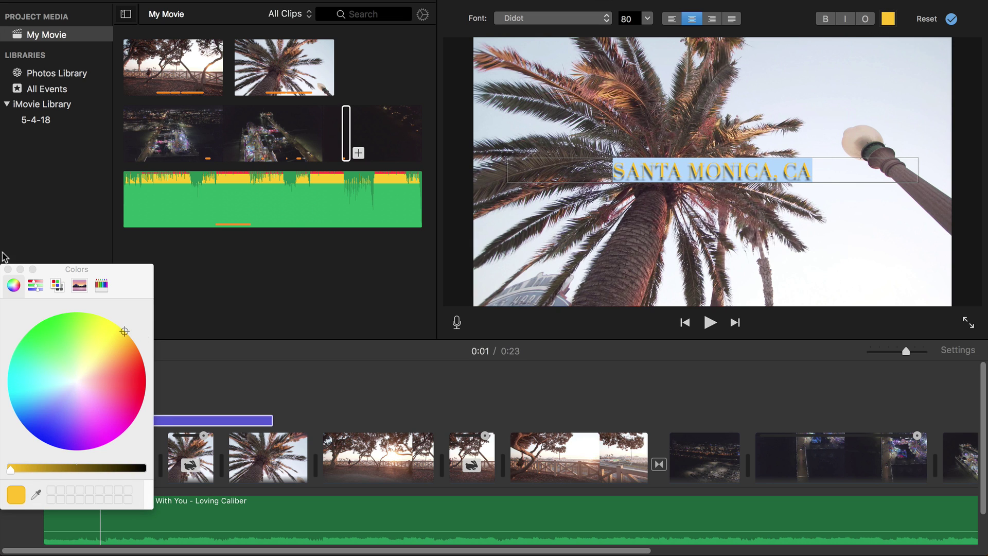
left_click(8, 270)
Play back and skim the opening palm clips to review the yellow title.
left_click(113, 387)
key("space")
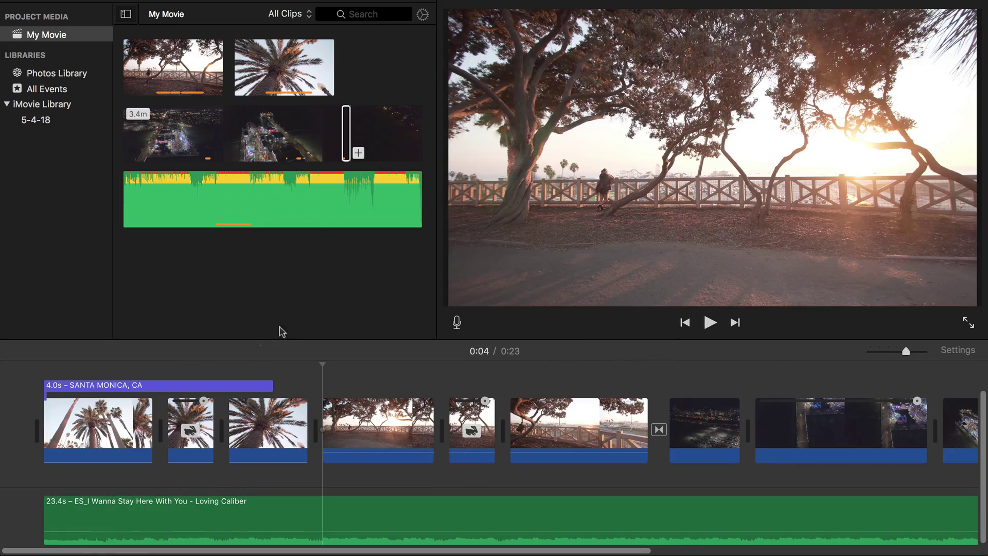
left_click(212, 386)
left_click_drag(185, 368, 116, 364)
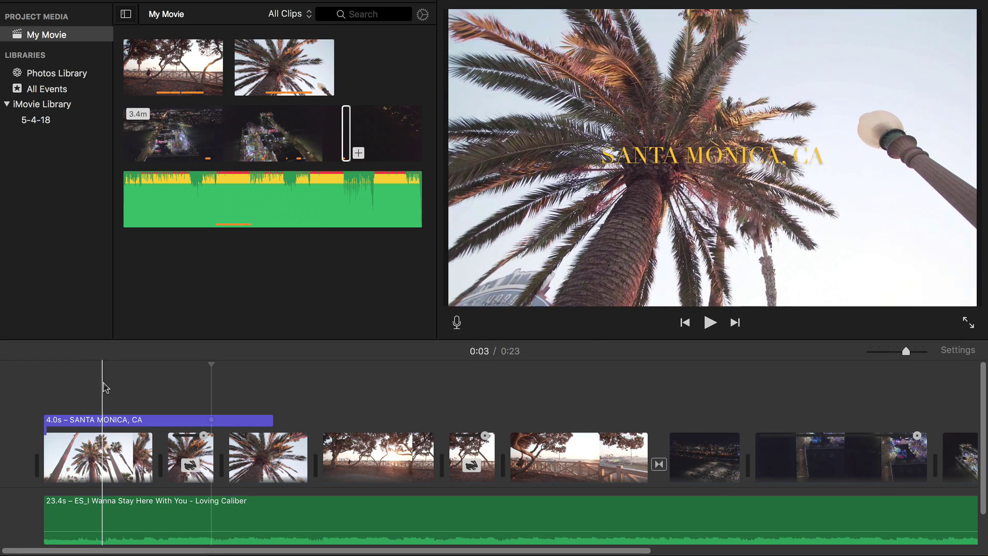
Try Auto color balance on the opening palm clip, turn it off, and cancel out of White Balance.
left_click(105, 422)
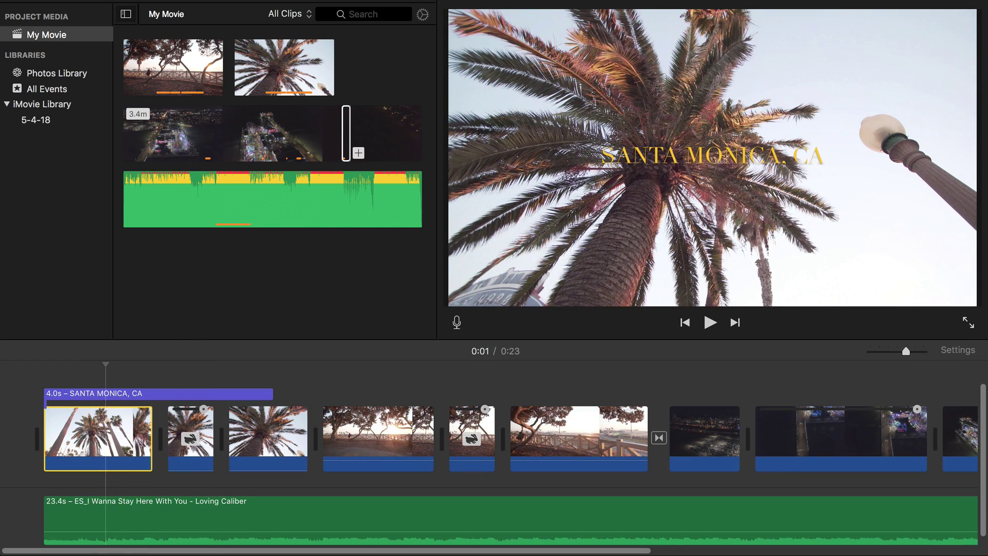
key("super+1")
left_click(401, 1)
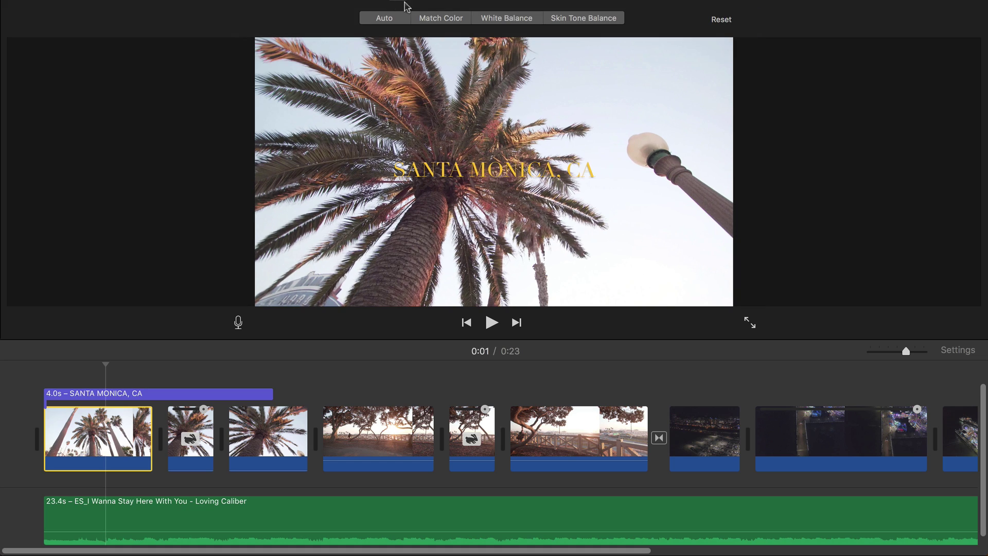
left_click(393, 21)
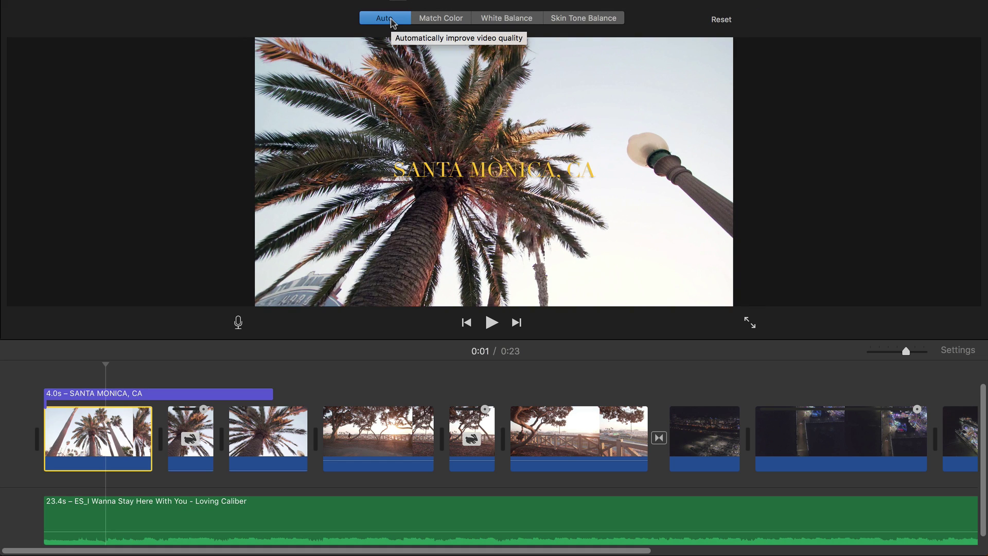
left_click(393, 22)
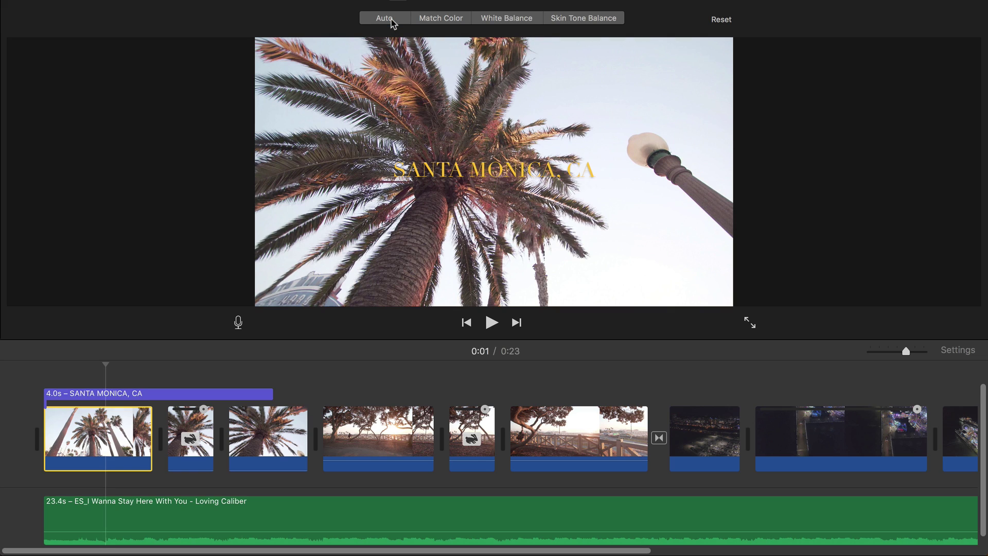
left_click(505, 18)
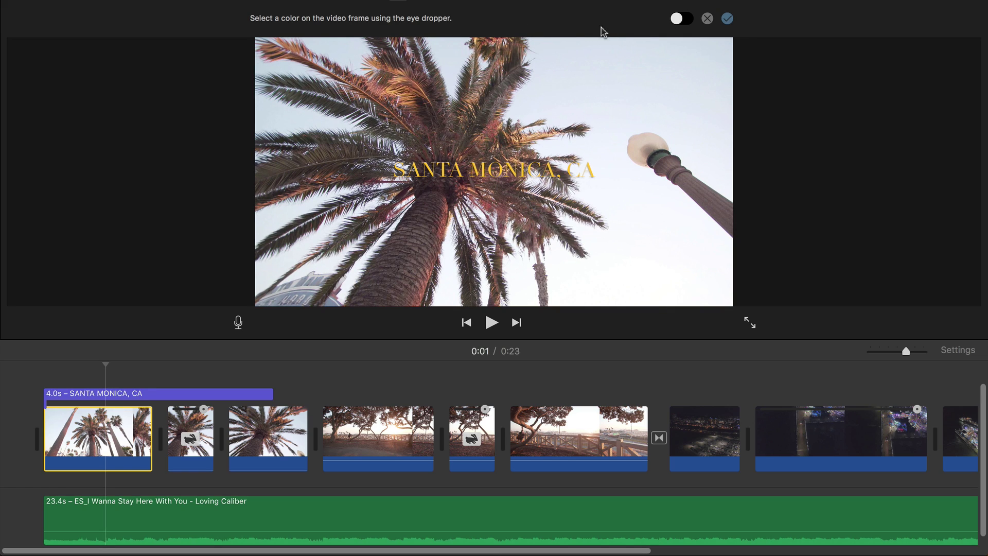
left_click(708, 19)
Color-correct the opening palm clip by slightly raising its contrast and saturation and adjusting its color temperature.
left_click(423, 0)
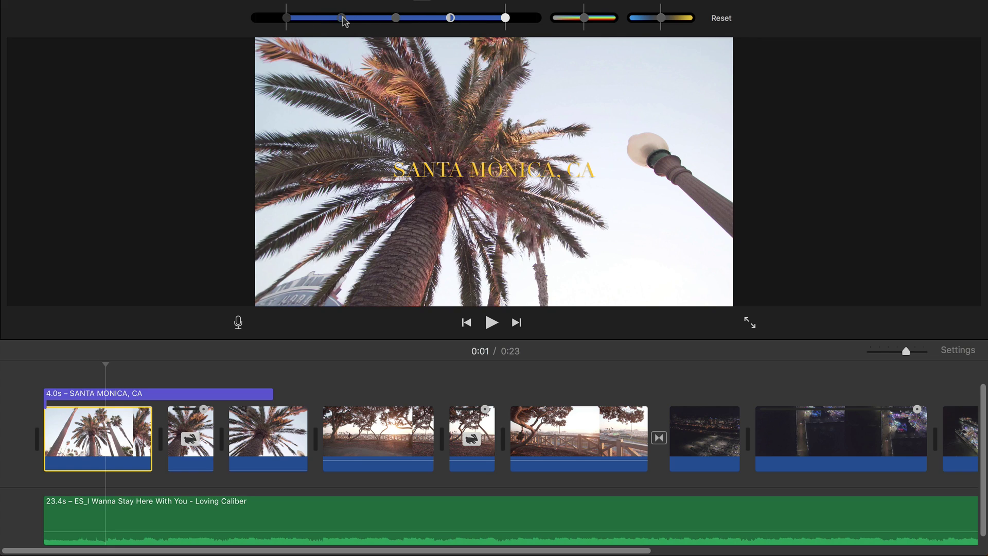
mouse_move(287, 20)
left_mouse_down()
mouse_move(263, 21)
mouse_move(291, 24)
left_mouse_up()
left_click_drag(504, 19, 459, 18)
key("super+z")
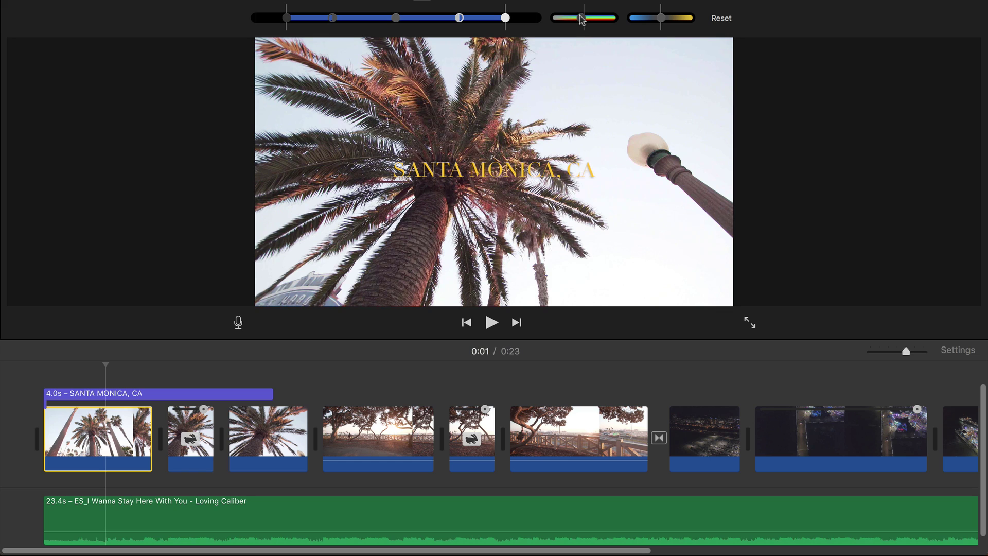
mouse_move(584, 15)
left_mouse_down()
mouse_move(535, 11)
mouse_move(634, 18)
mouse_move(590, 20)
left_mouse_up()
left_click_drag(667, 23, 655, 20)
View the opening palm clip's cropping styles and return to its color balance options.
left_click(446, 2)
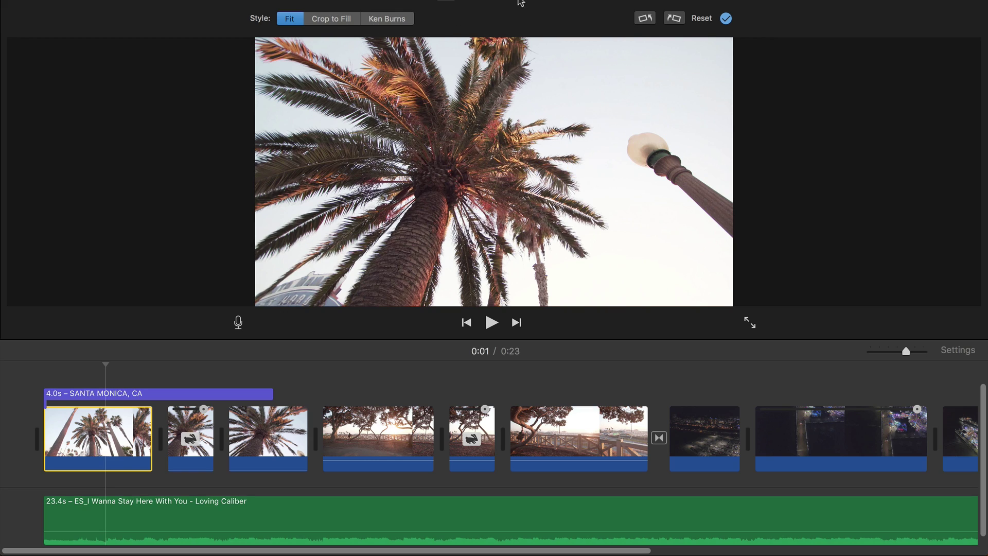
left_click(404, 0)
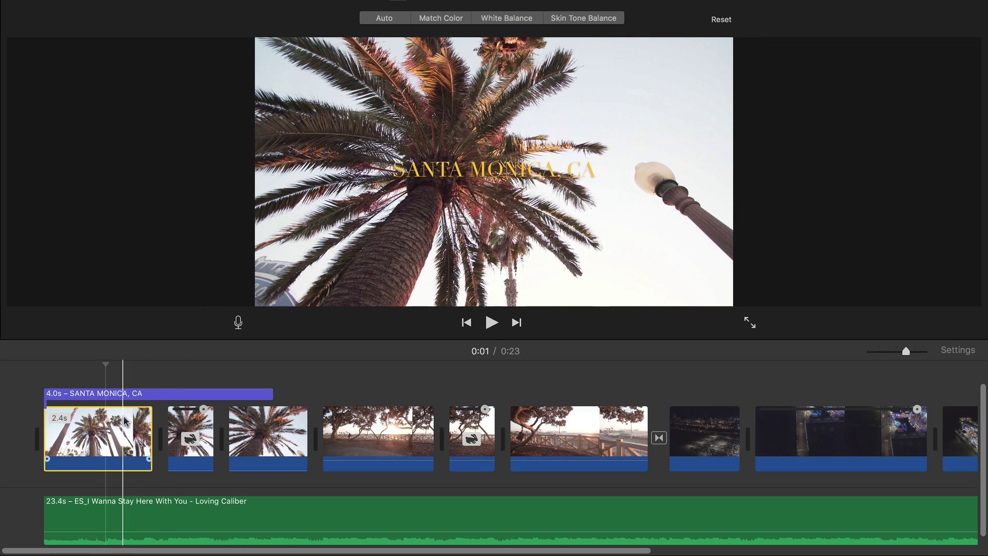
Paste the opening clip's color adjustments onto the second and third palm clips.
left_click(103, 394)
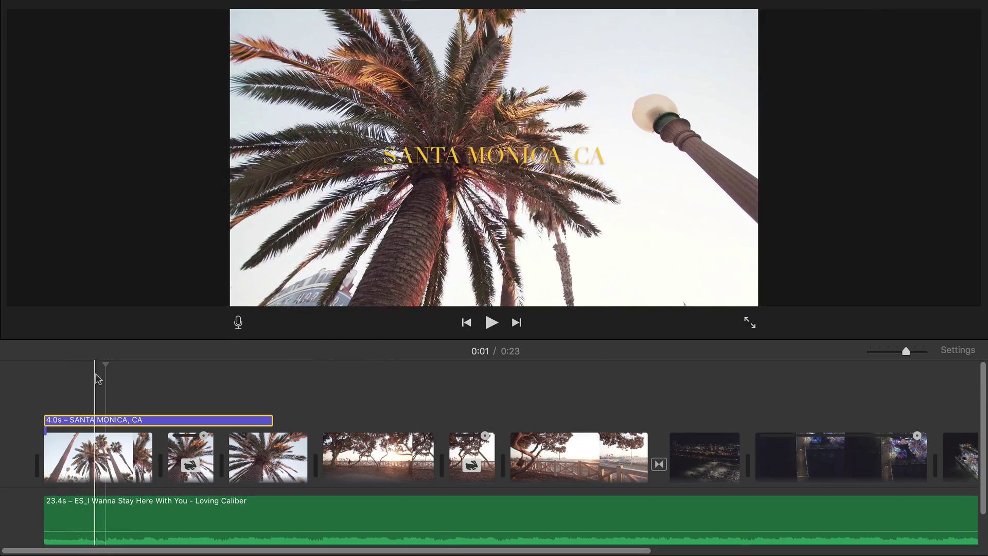
left_click(181, 456)
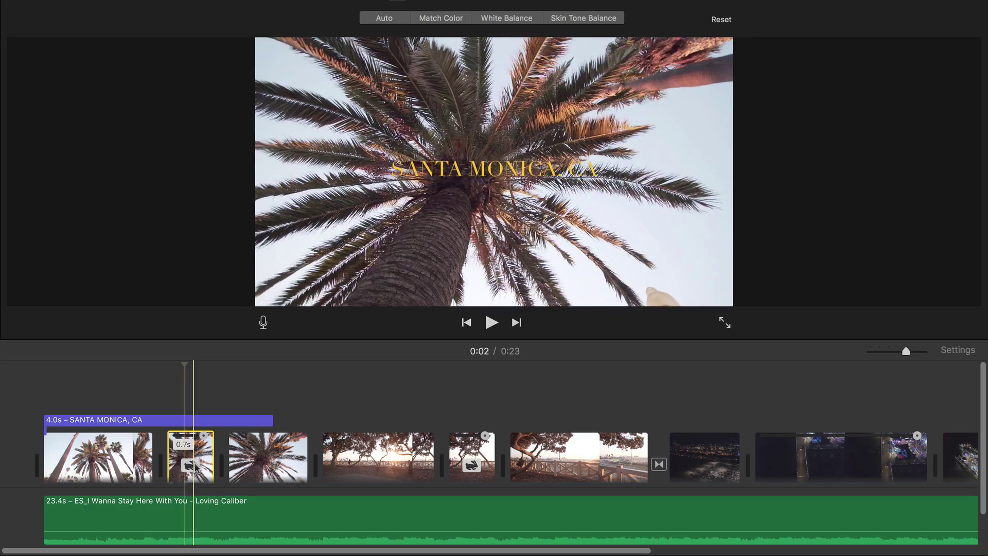
left_click(273, 456)
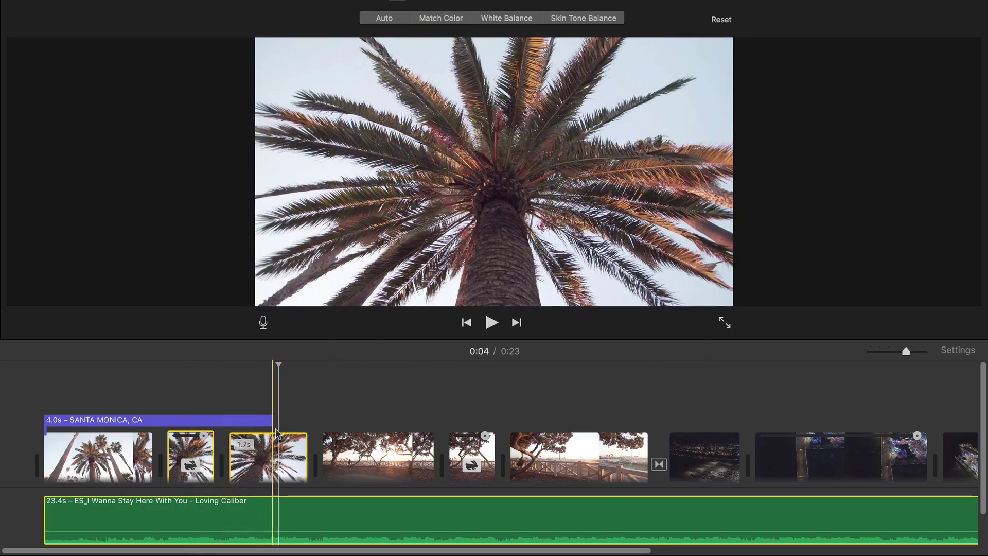
left_click(195, 456, "super")
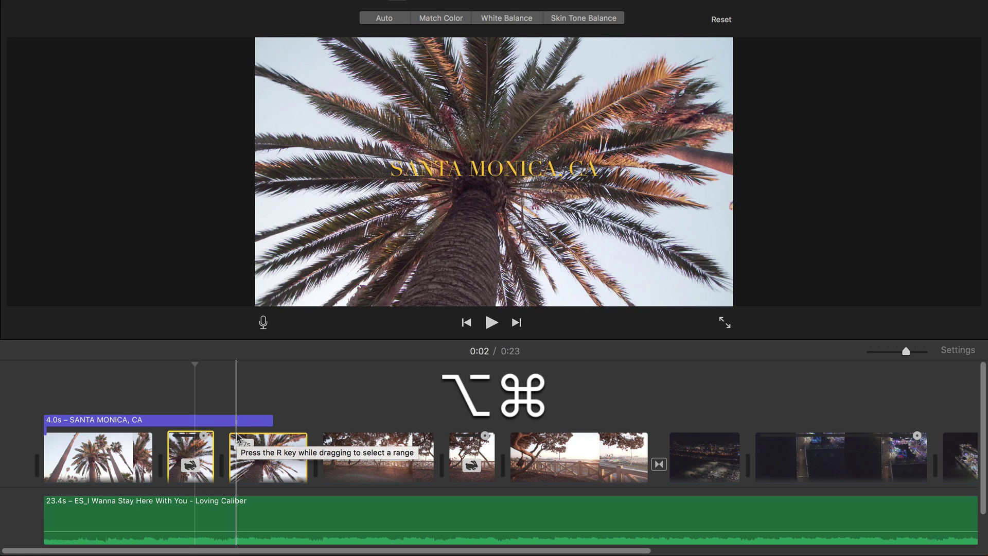
key("alt+super+c")
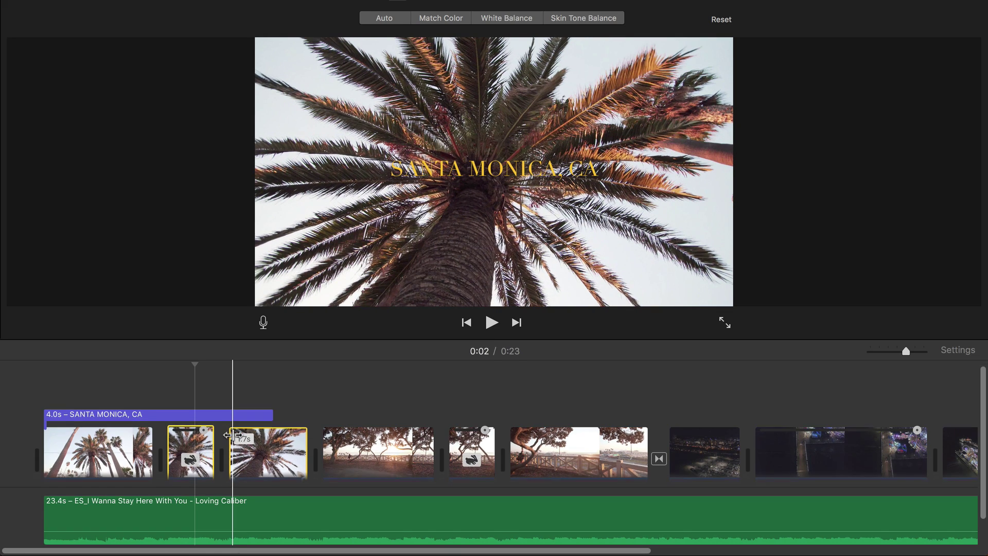
Examine the color of the palm and sunset clips one after another along the timeline.
left_click(97, 419)
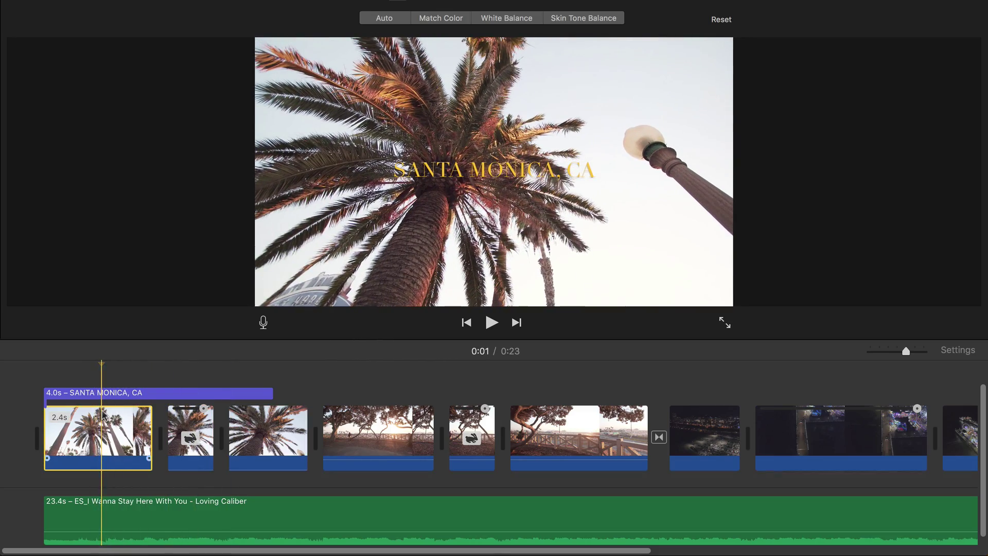
left_click(177, 424)
left_click(254, 428)
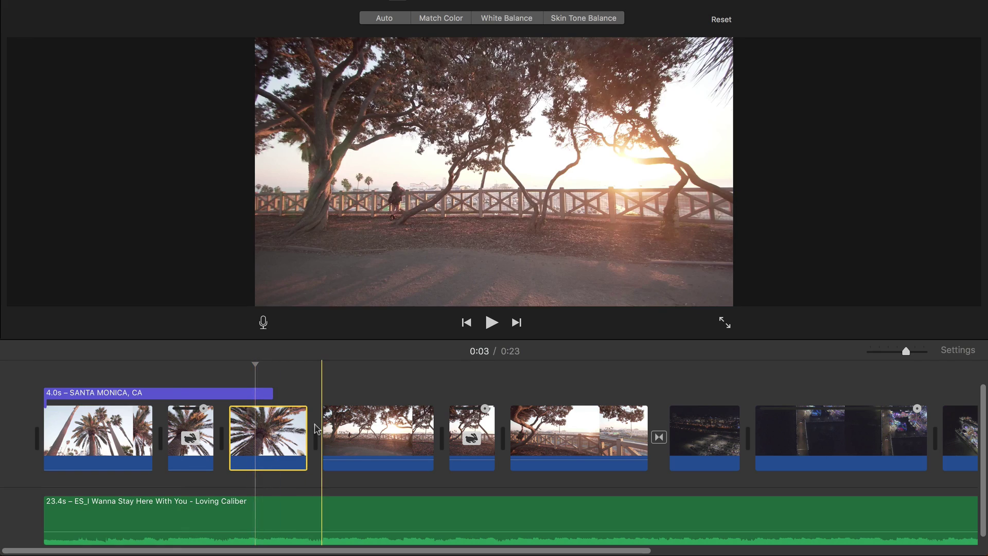
left_click(351, 429)
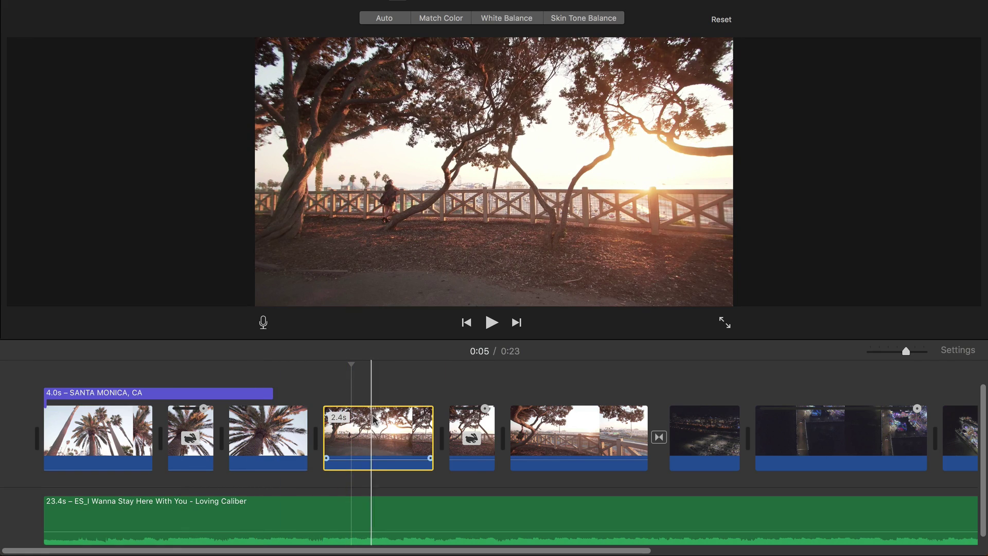
left_click(399, 435)
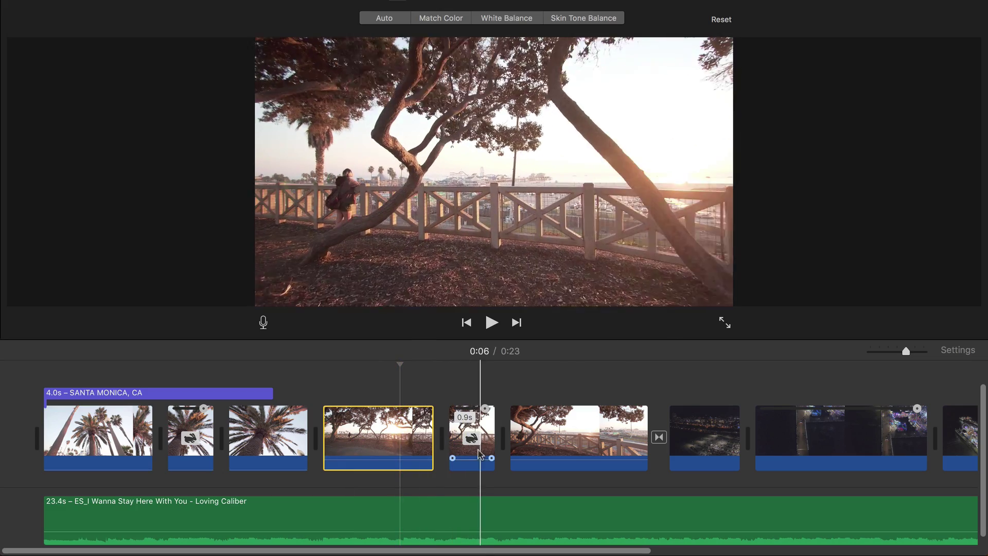
left_click(477, 456)
left_click(549, 430)
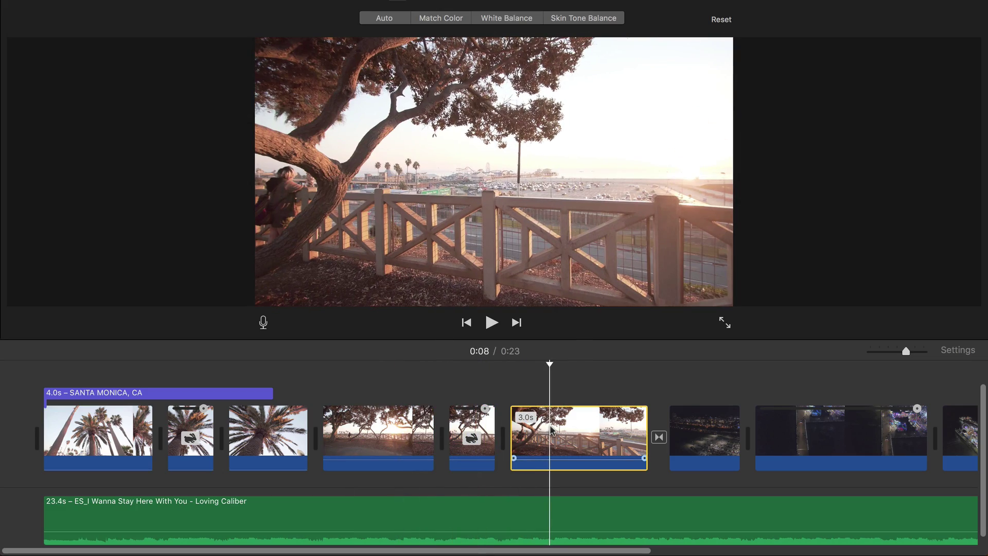
Increase the contrast of the first night clip, the aerial parking lot shot, with Color Correction.
left_click(679, 433)
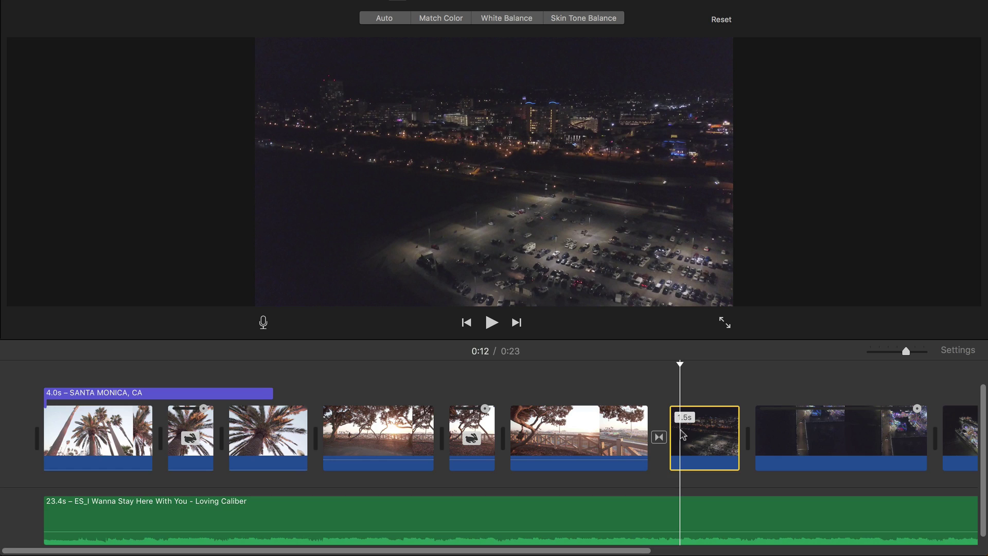
scroll(674, 435, "right", 5)
scroll(674, 437, "right", 4)
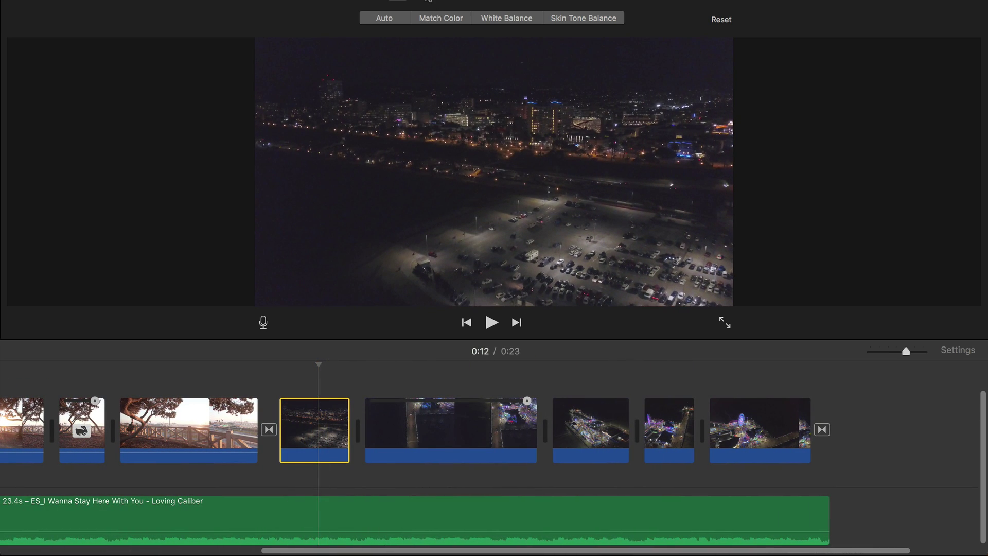
left_click(423, 1)
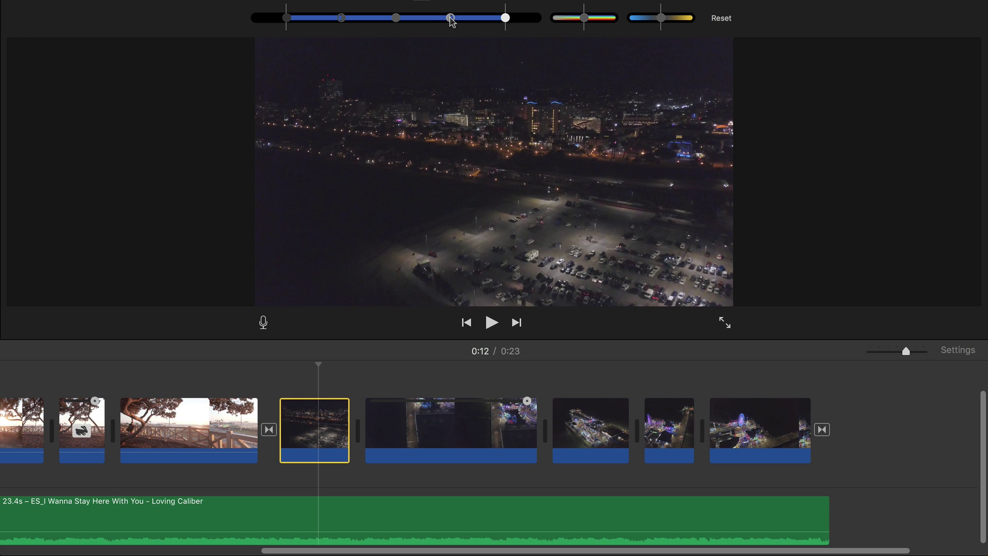
left_click_drag(451, 18, 467, 18)
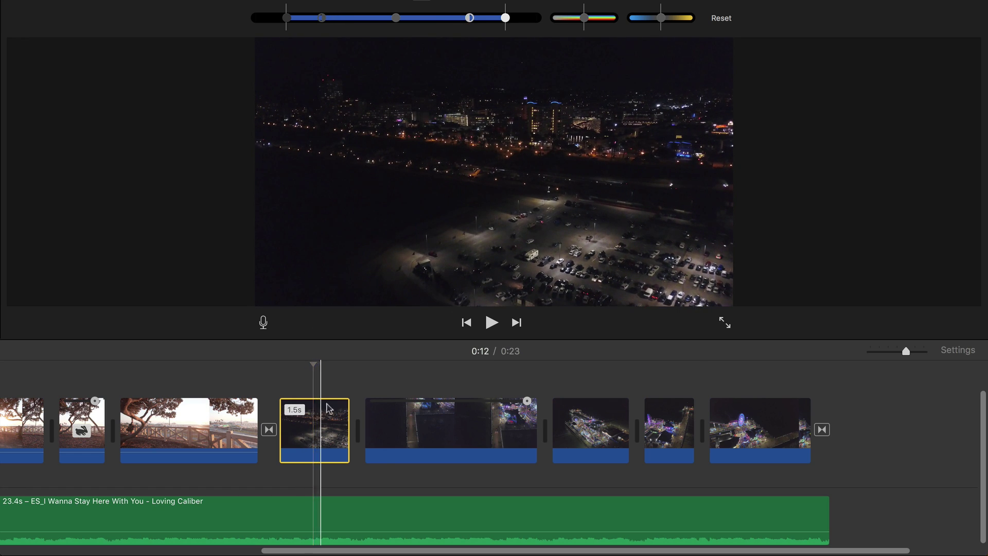
Paste the first night clip's color adjustments onto the four remaining night clips.
left_click(415, 426)
left_click(595, 420, "super")
left_click(669, 420, "super")
left_click(736, 419, "super")
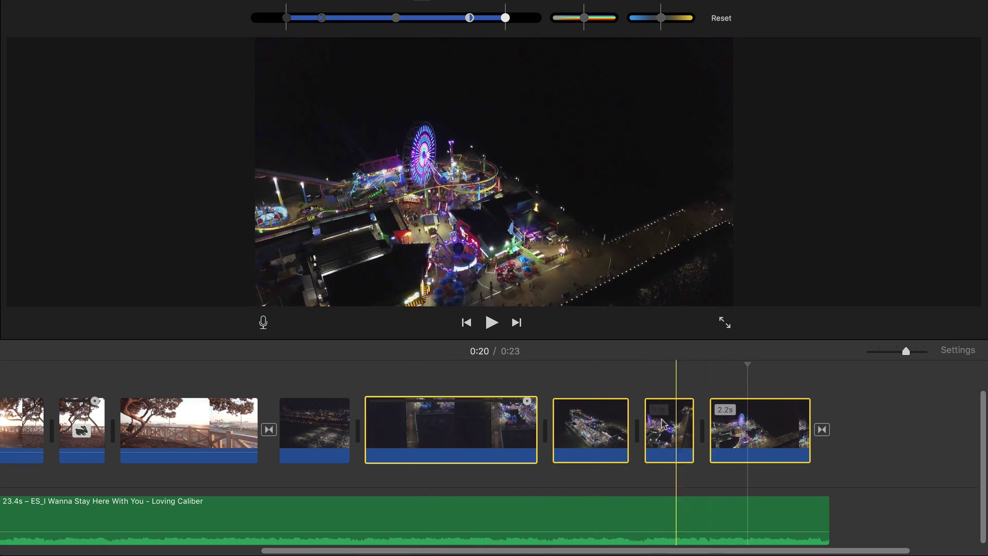
key("super+minus")
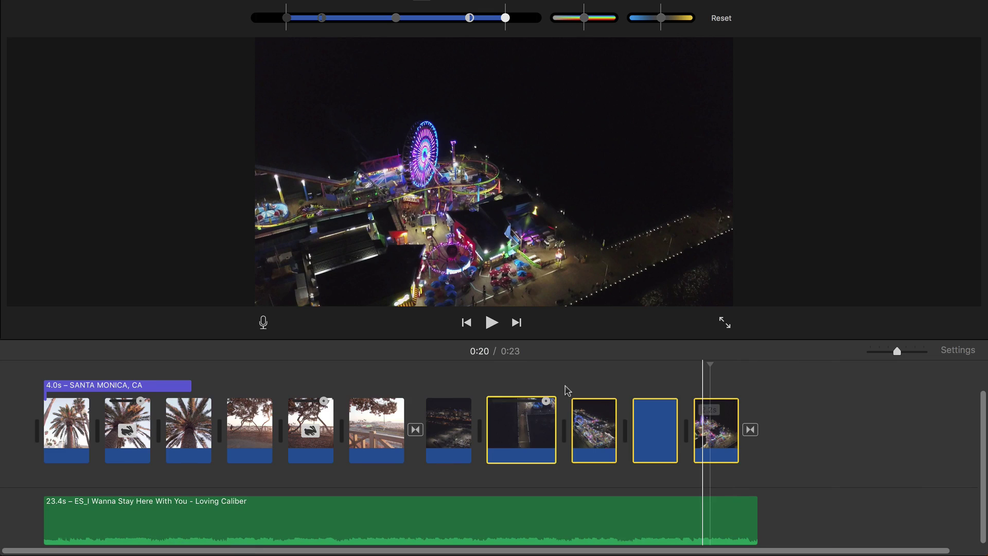
left_click(644, 381)
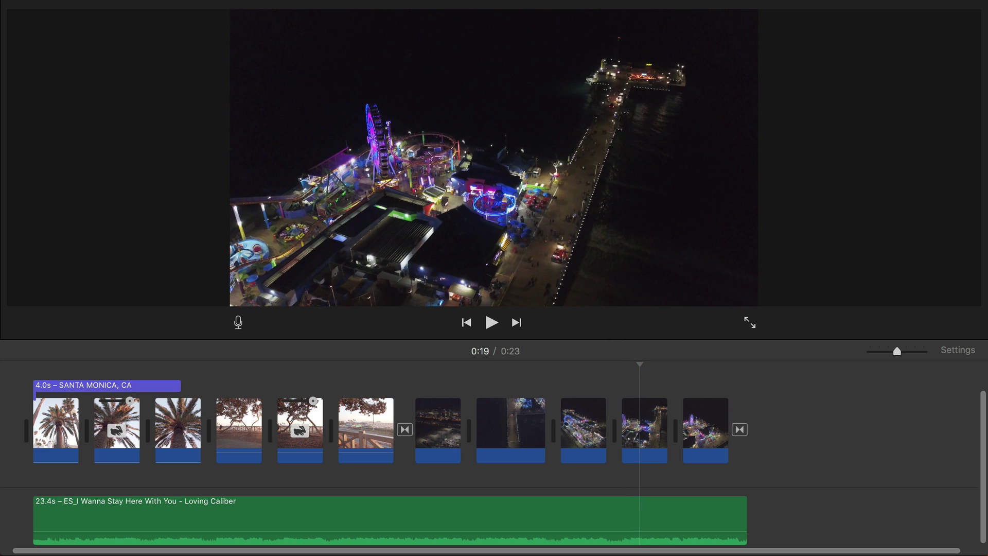
Overlay the black letterbox-bar image from My Movie above the clips from the video's start and extend it to 23.4 s.
key("super+1")
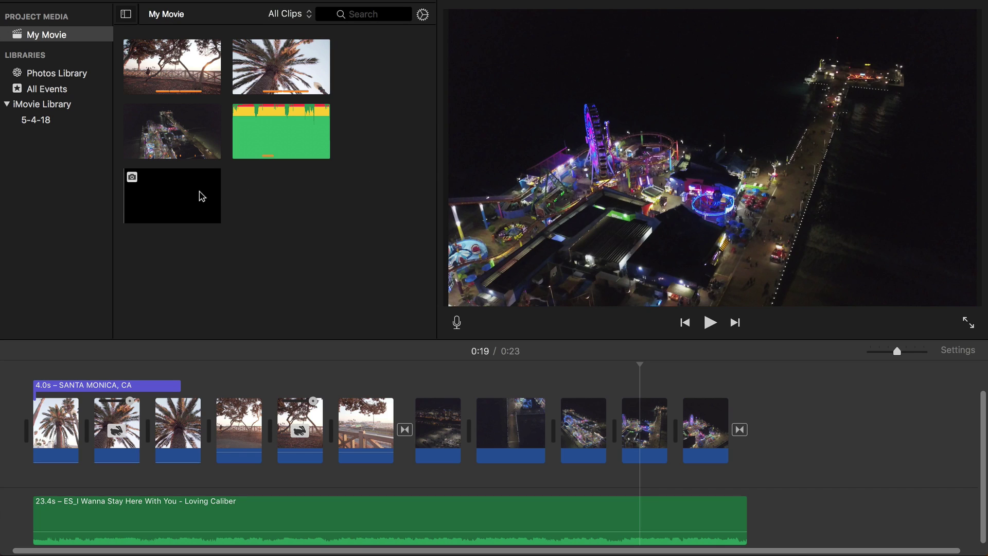
left_click(185, 196)
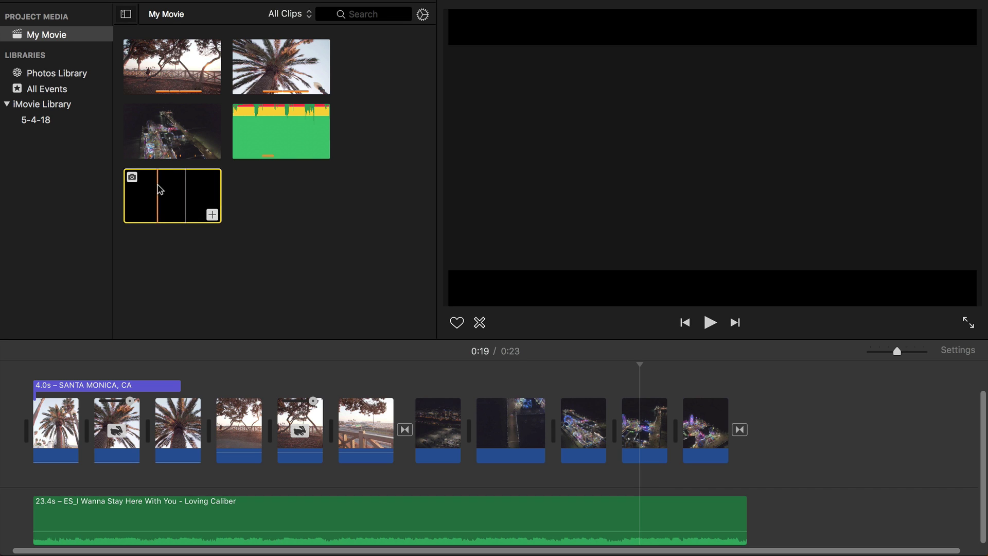
left_click_drag(165, 190, 181, 393)
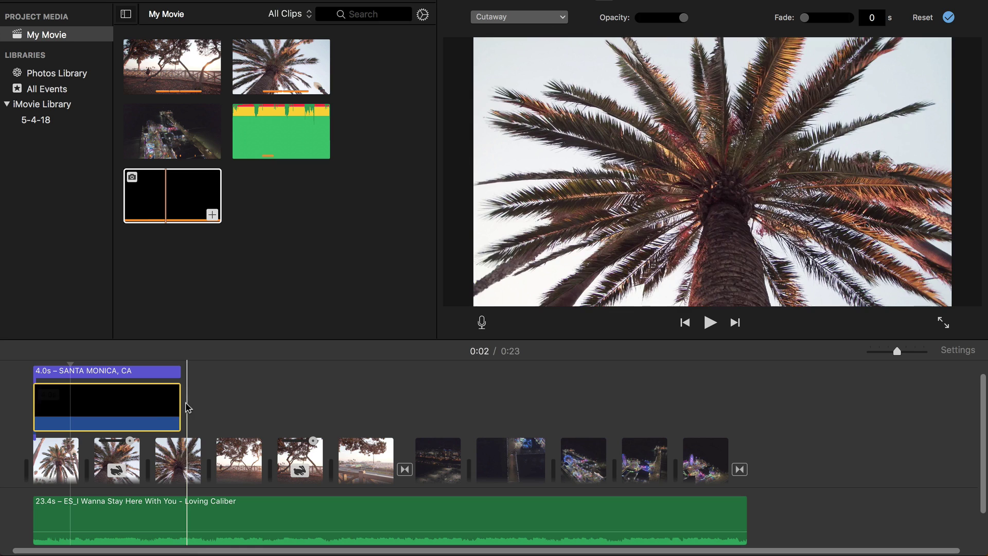
left_click_drag(180, 397, 746, 405)
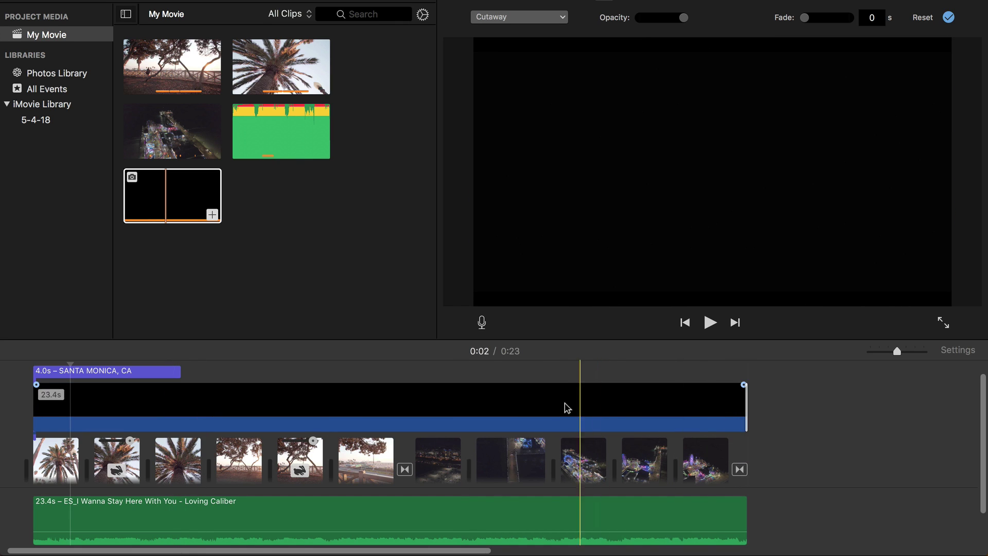
Set the letterbox-bar overlay's cropping style to Fit, keeping it as a Cutaway, and apply the change.
left_click(560, 410)
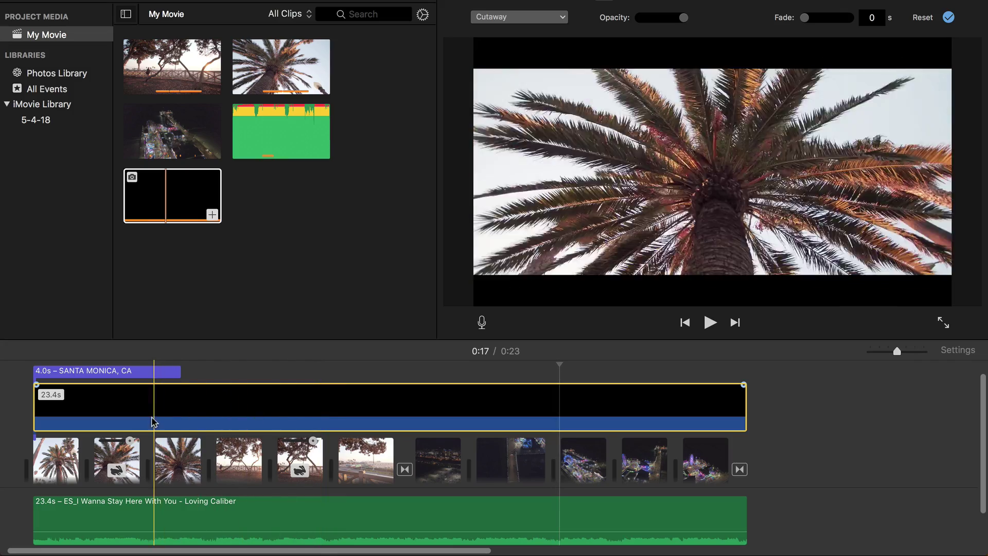
left_click(165, 418)
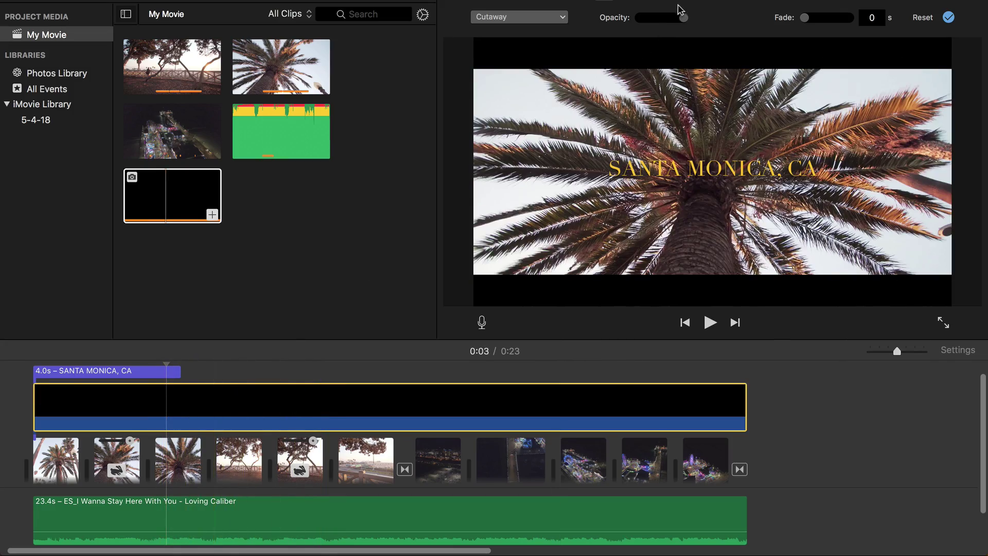
left_click(531, 18)
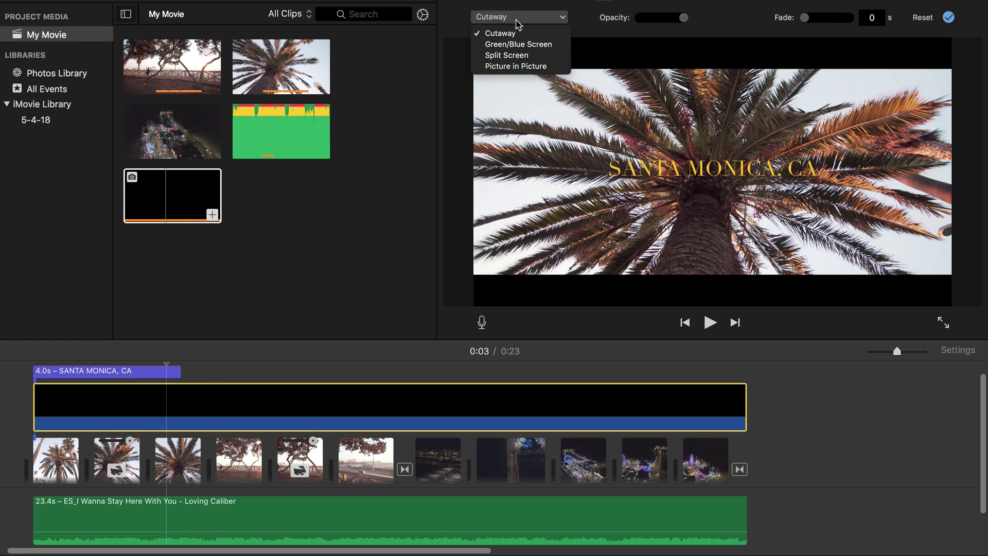
left_click(575, 17)
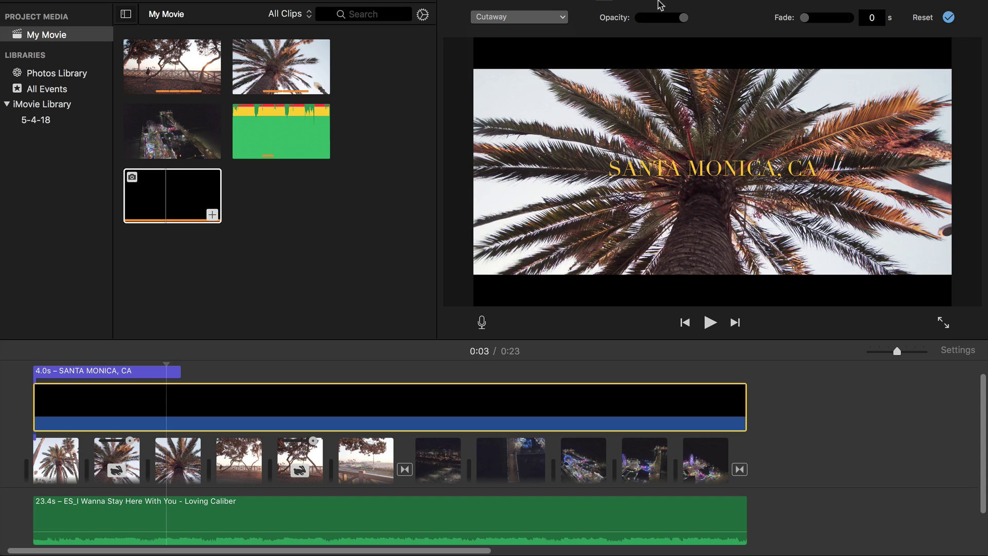
left_click(679, 2)
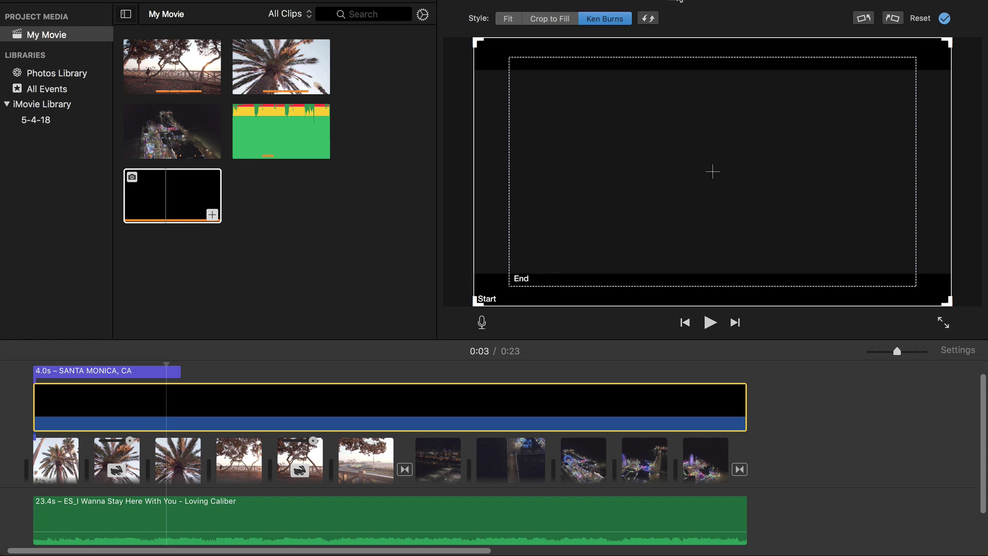
left_click(509, 20)
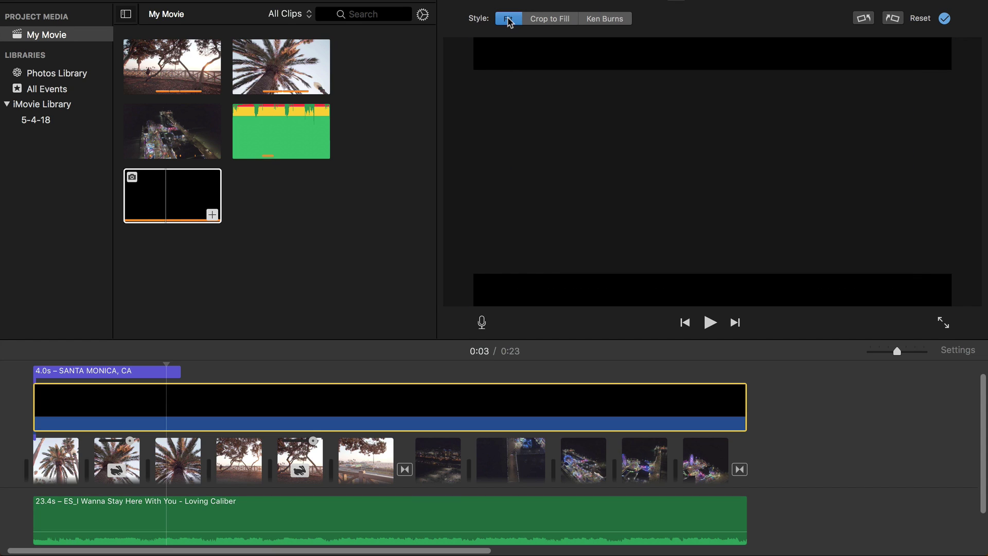
left_click(945, 19)
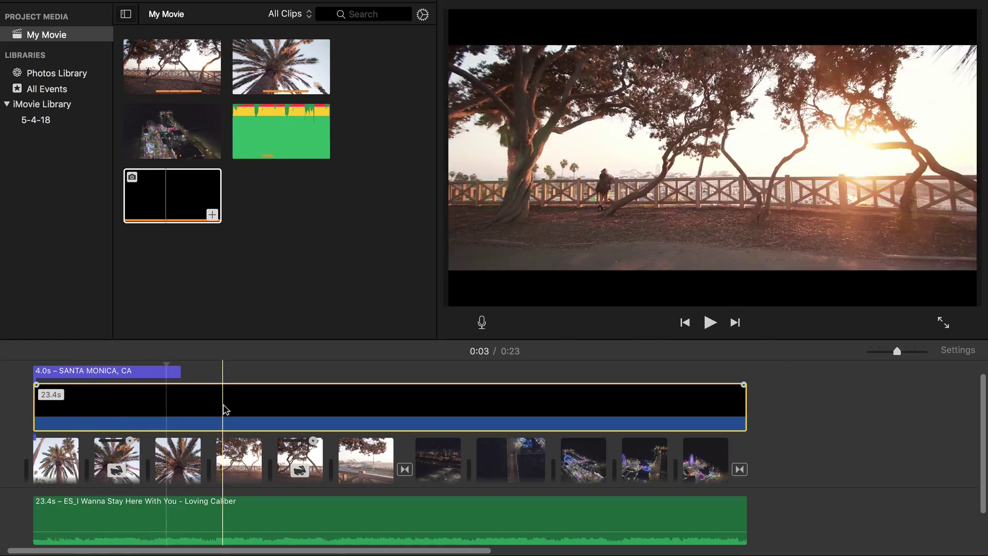